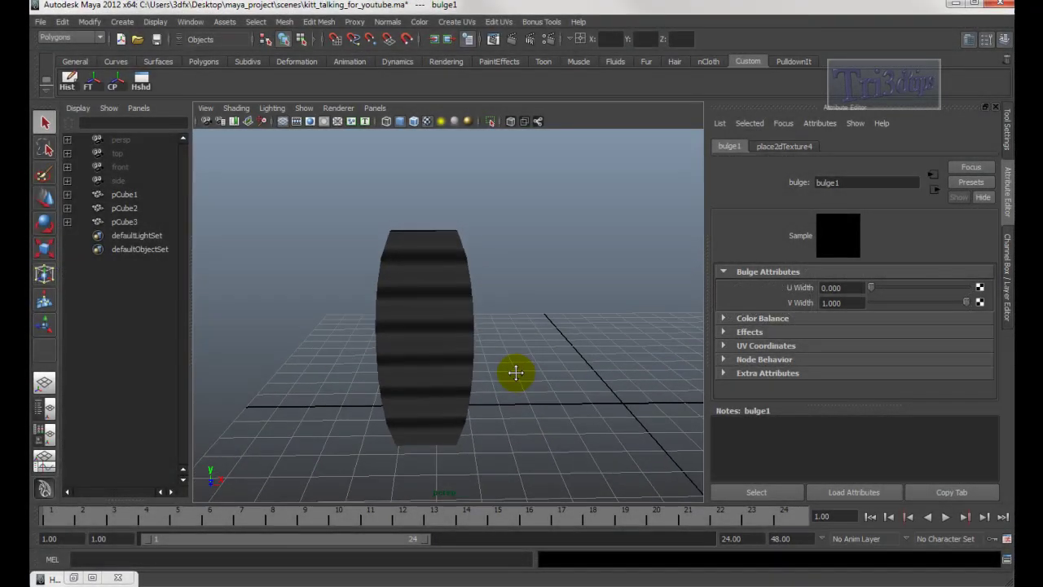
# - Lower the V Width of the existing striped object's bulge texture to about 0.043
pyautogui.keyDown('alt'); pyautogui.moveTo(517, 394); pyautogui.dragTo(525, 367); pyautogui.keyUp('alt')
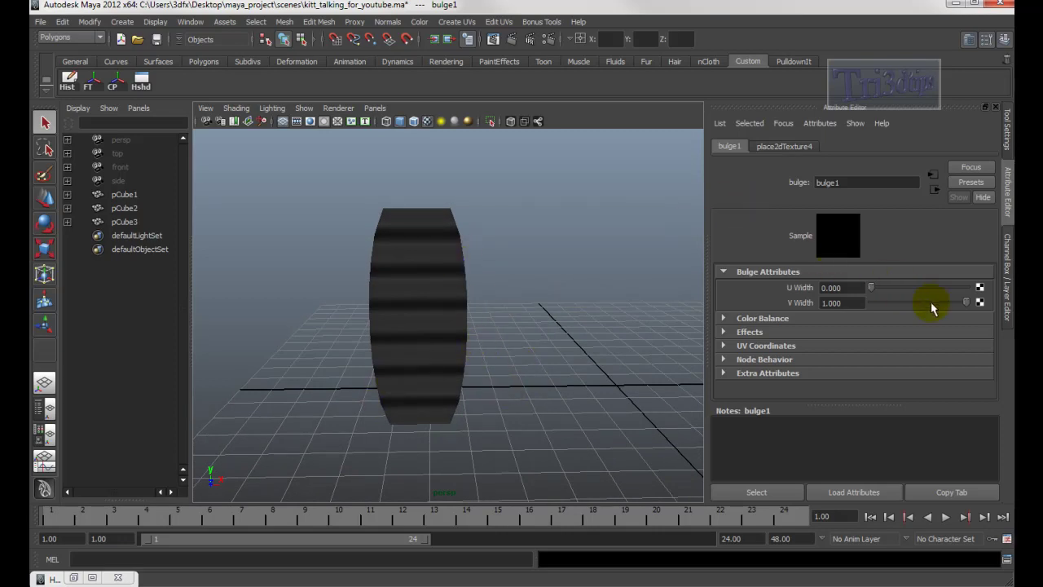
pyautogui.moveTo(948, 306); pyautogui.dragTo(880, 317)
pyautogui.keyDown('alt'); pyautogui.moveTo(547, 302); pyautogui.dragTo(498, 296); pyautogui.keyUp('alt')
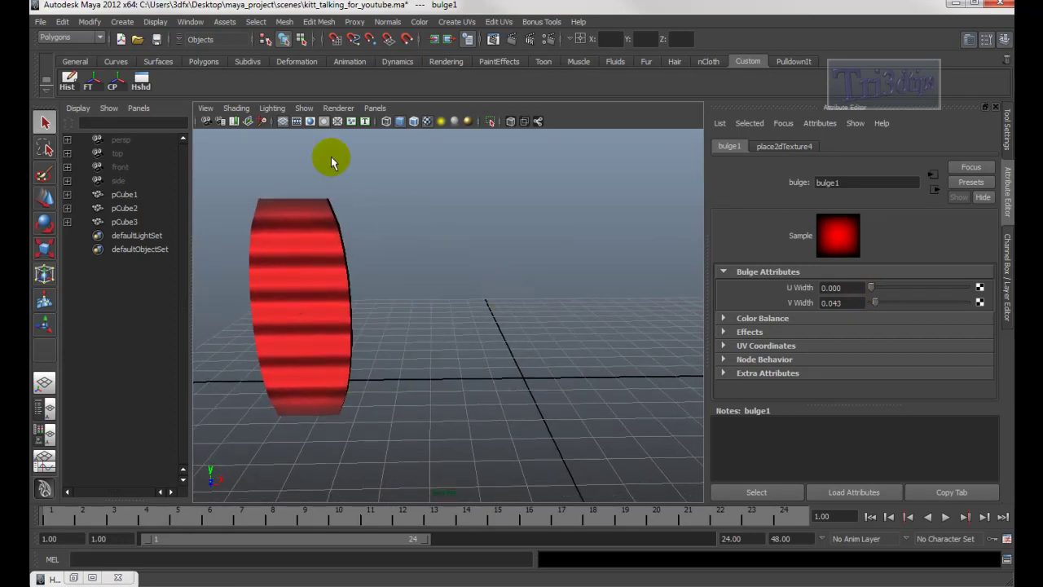
# - Create a polygon cube about 3.3 wide, 5.7 high and 1.2 deep beside the red striped object
pyautogui.click(201, 62)
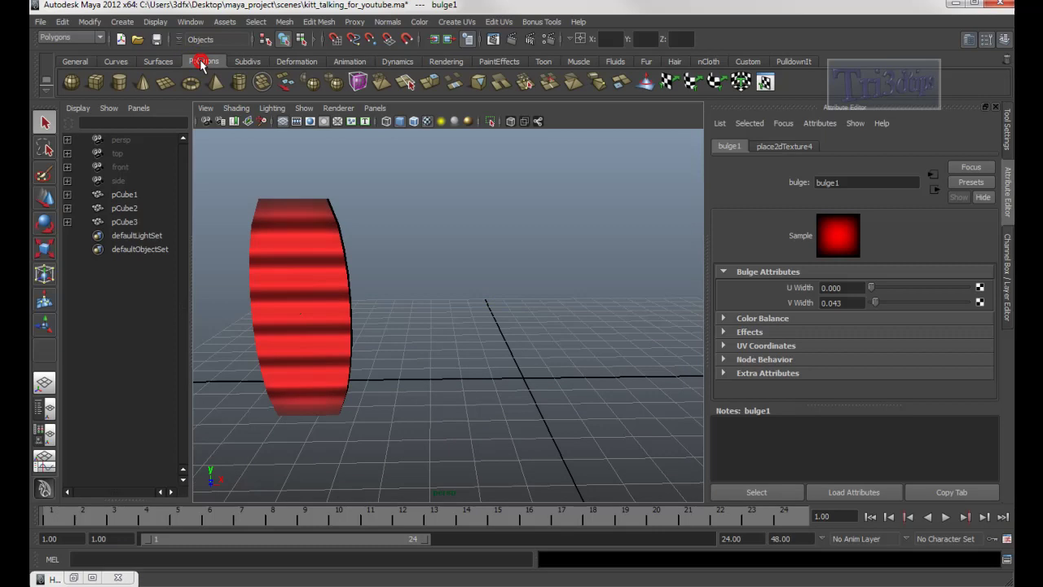
pyautogui.click(97, 84)
pyautogui.moveTo(408, 395); pyautogui.dragTo(498, 197)
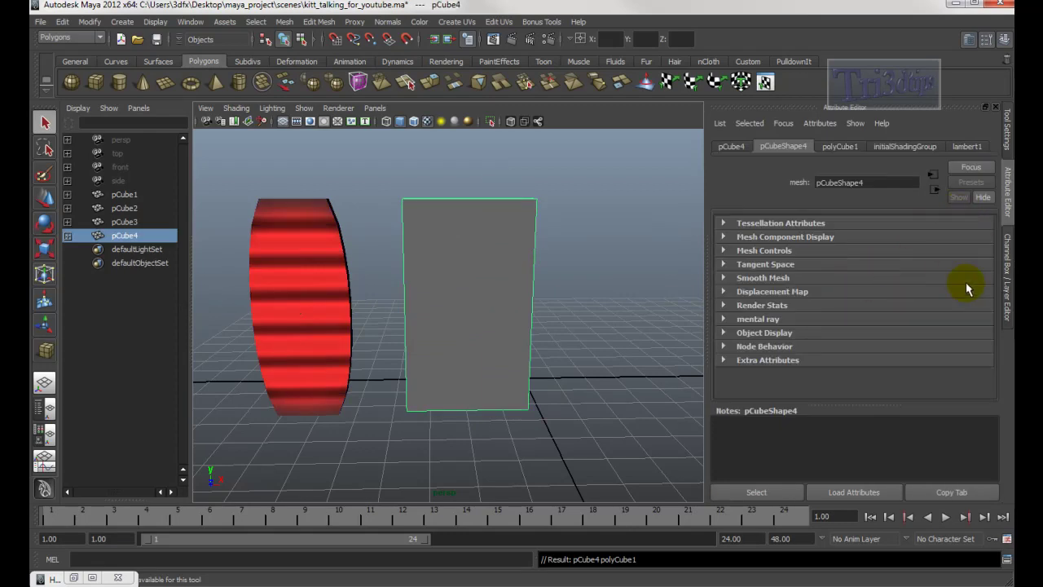
# - Set the new cube's height subdivisions to 9
pyautogui.click(1008, 269)
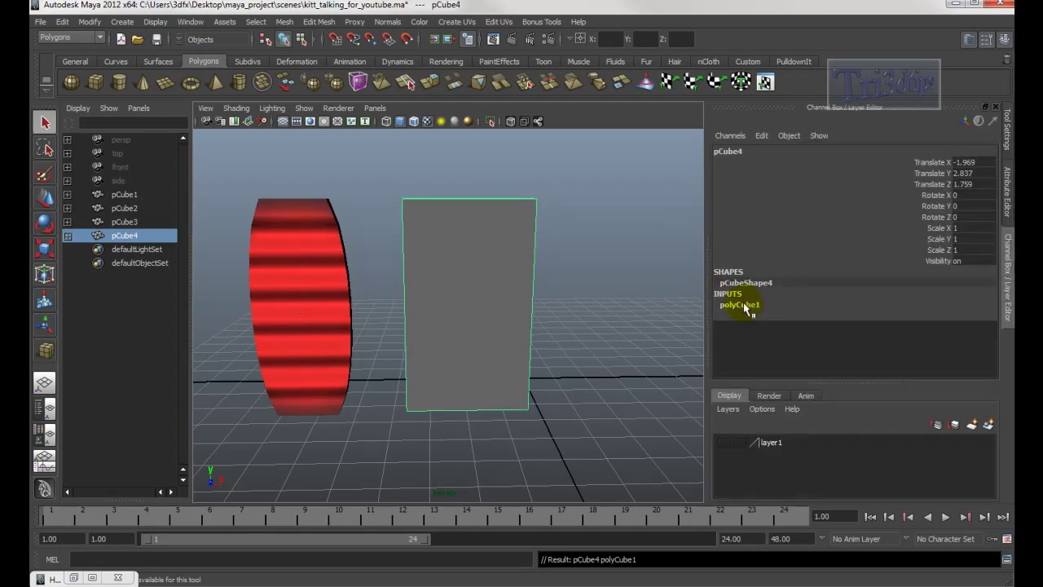
pyautogui.click(743, 306)
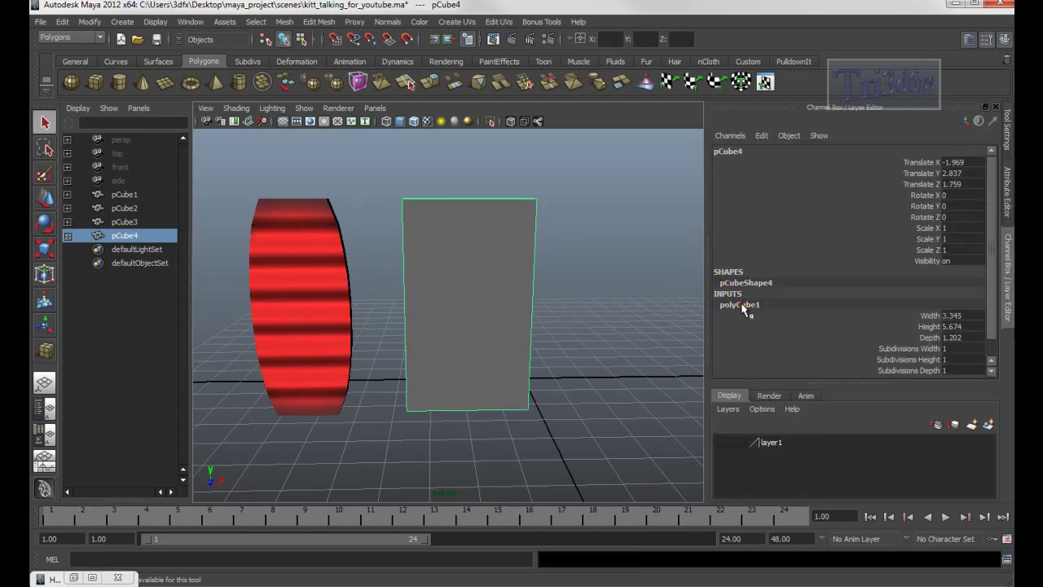
pyautogui.click(908, 361)
pyautogui.doubleClick(955, 360)
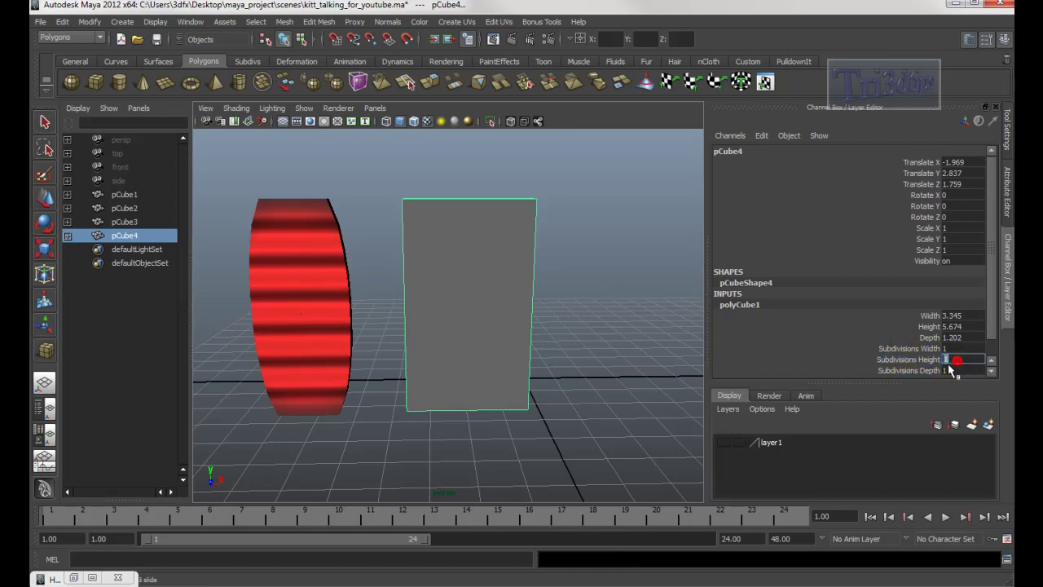
pyautogui.write('9')
pyautogui.press('Return')
# - In the front view, scale the new cube's topmost and bottommost vertex rows inward horizontally
pyautogui.moveTo(568, 286)
pyautogui.keyDown('alt'); pyautogui.mouseDown()
pyautogui.moveTo(568, 262)
pyautogui.moveTo(572, 287)
pyautogui.mouseUp(); pyautogui.keyUp('alt')
pyautogui.press('space')
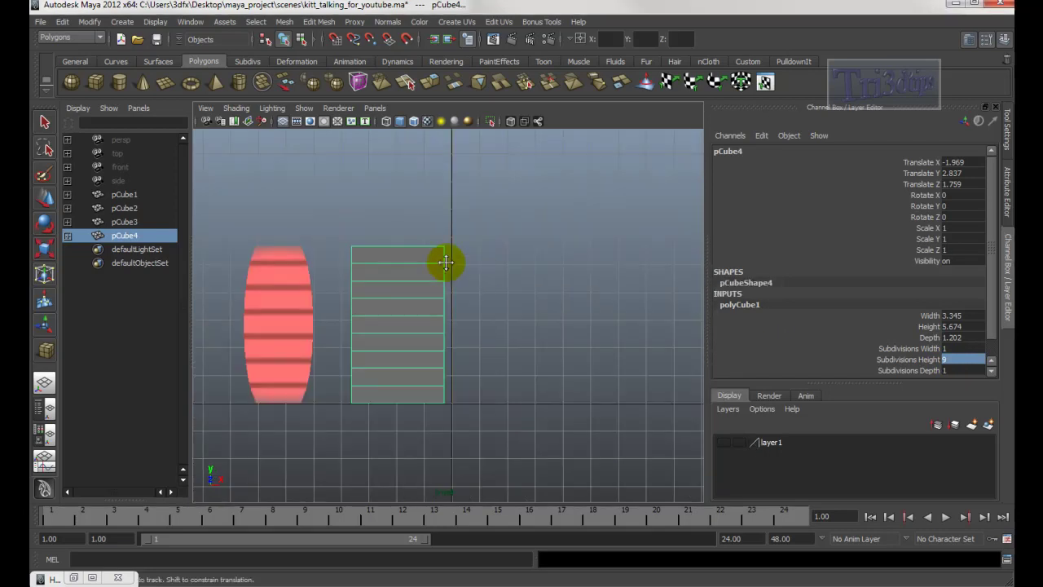
pyautogui.keyDown('alt'); pyautogui.moveTo(440, 261); pyautogui.dragTo(480, 265, button='middle'); pyautogui.keyUp('alt')
pyautogui.moveTo(478, 267); pyautogui.dragTo(410, 259, button='right')
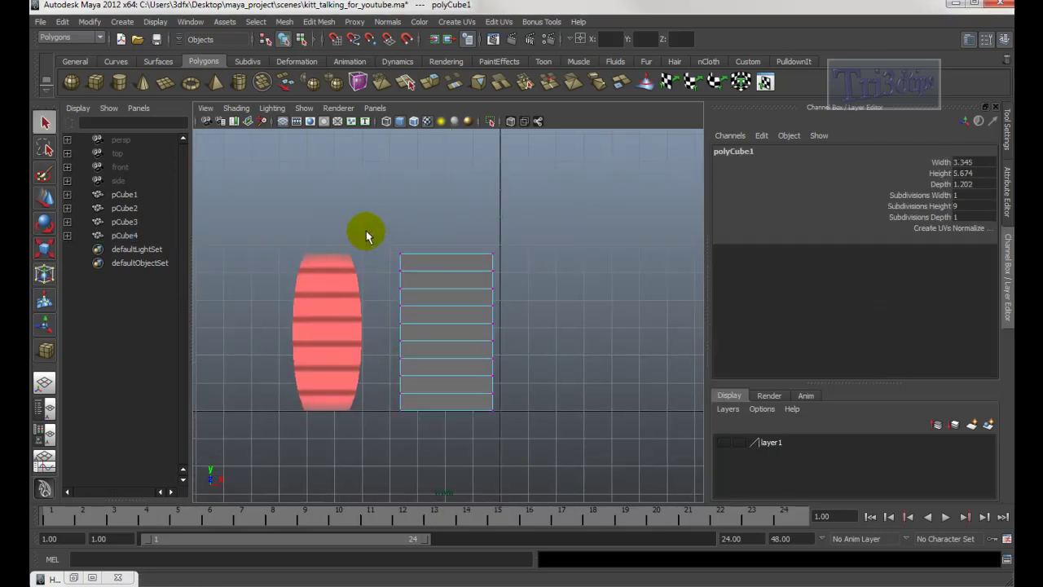
pyautogui.moveTo(514, 263); pyautogui.dragTo(513, 265)
pyautogui.keyDown('shift'); pyautogui.moveTo(378, 399); pyautogui.dragTo(594, 435); pyautogui.keyUp('shift')
pyautogui.press('r')
pyautogui.moveTo(386, 330); pyautogui.dragTo(413, 337)
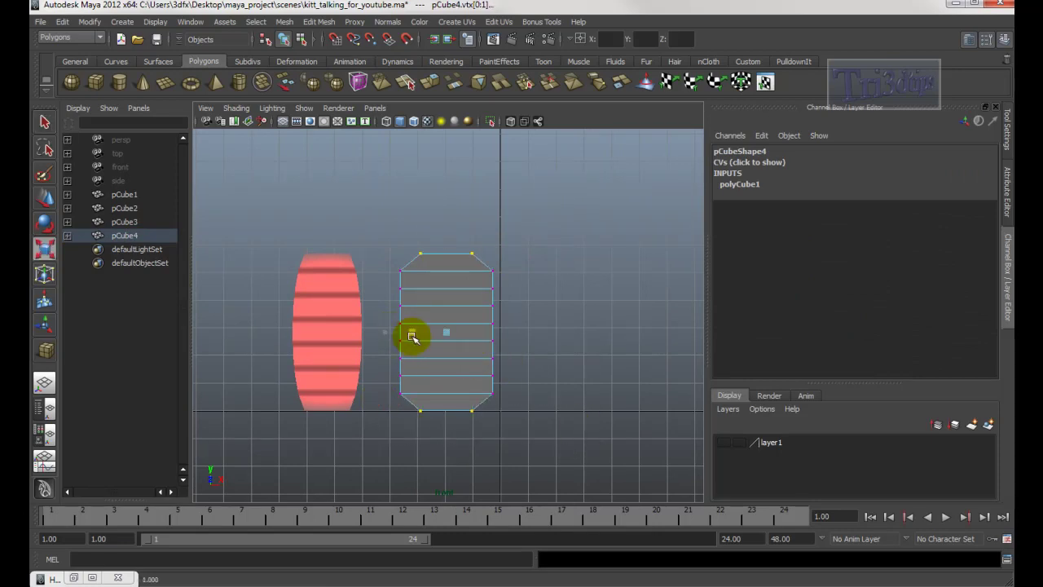
# - Scale the second and third vertex rows from each end inward by decreasing amounts to round the sides
pyautogui.moveTo(376, 262); pyautogui.dragTo(545, 282)
pyautogui.keyDown('shift'); pyautogui.moveTo(376, 384); pyautogui.dragTo(530, 406); pyautogui.keyUp('shift')
pyautogui.moveTo(386, 331); pyautogui.dragTo(396, 331)
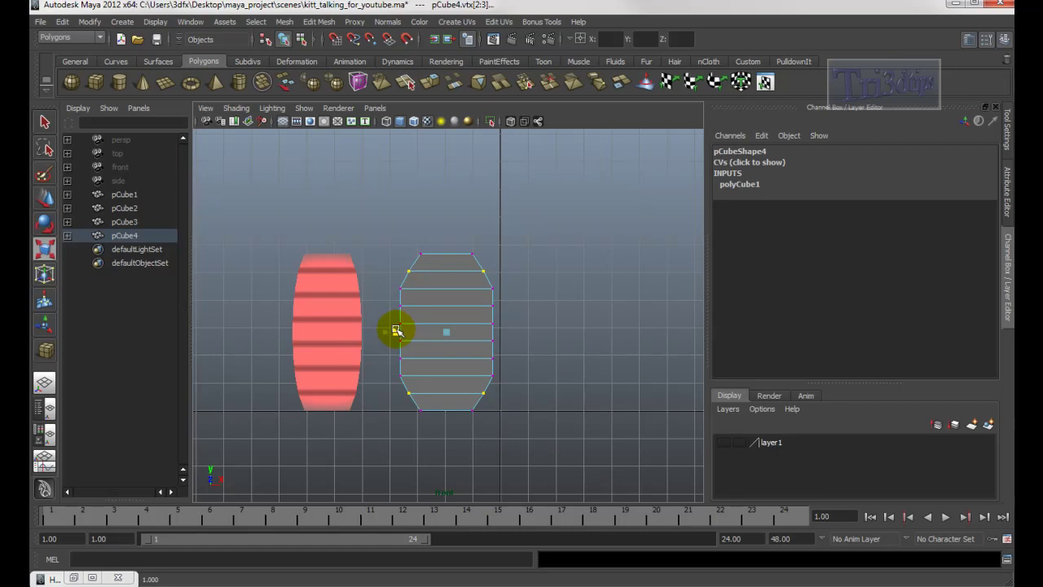
pyautogui.moveTo(387, 368); pyautogui.dragTo(530, 383)
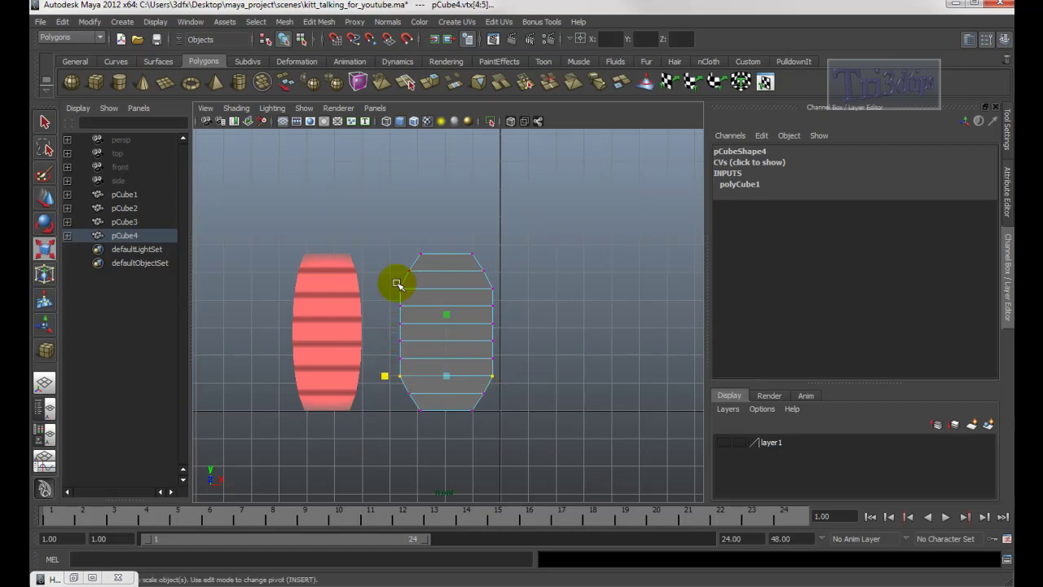
pyautogui.keyDown('shift'); pyautogui.moveTo(383, 282); pyautogui.dragTo(524, 298); pyautogui.keyUp('shift')
pyautogui.moveTo(387, 331); pyautogui.dragTo(388, 330)
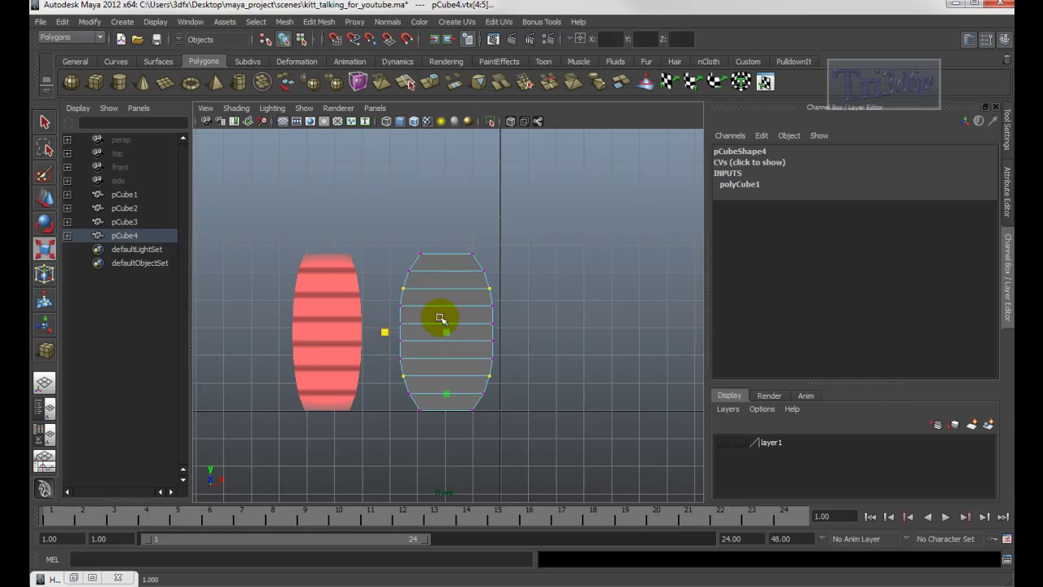
# - Widen the two middle vertex rows slightly and return the cube to object mode
pyautogui.moveTo(379, 310); pyautogui.dragTo(508, 345)
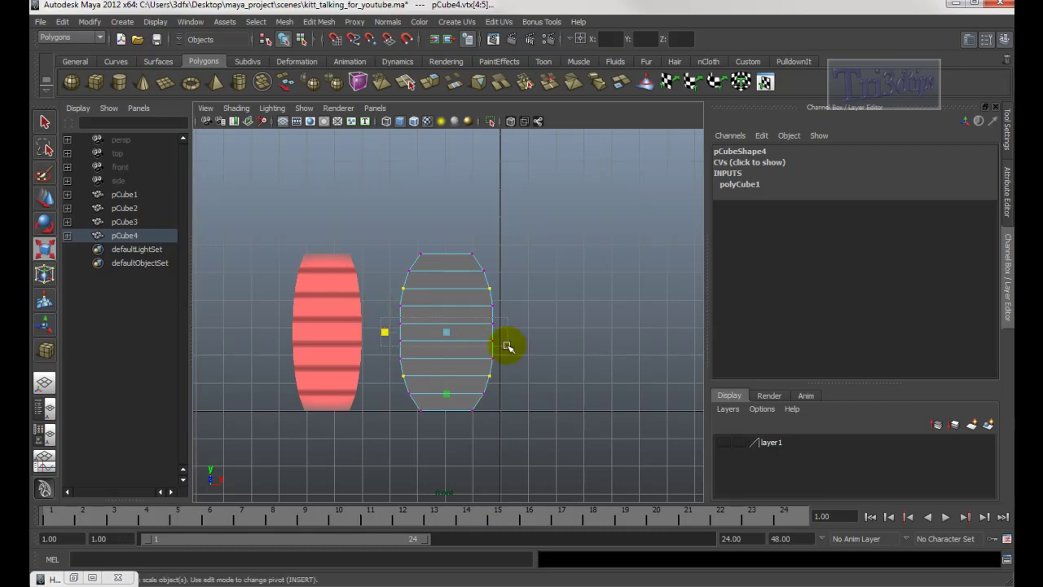
pyautogui.moveTo(385, 332); pyautogui.dragTo(382, 335)
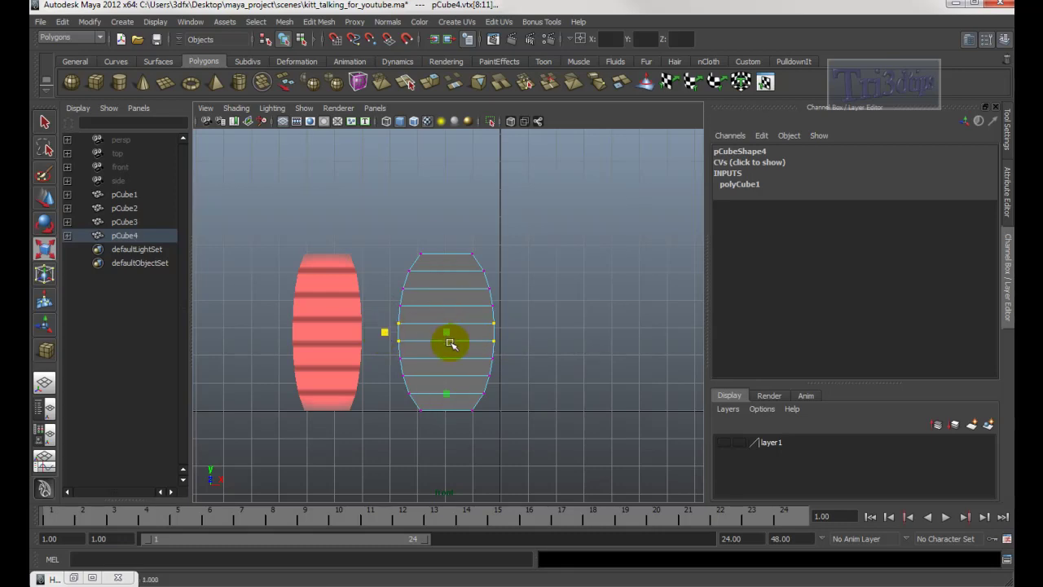
pyautogui.moveTo(482, 313); pyautogui.dragTo(526, 297, button='right')
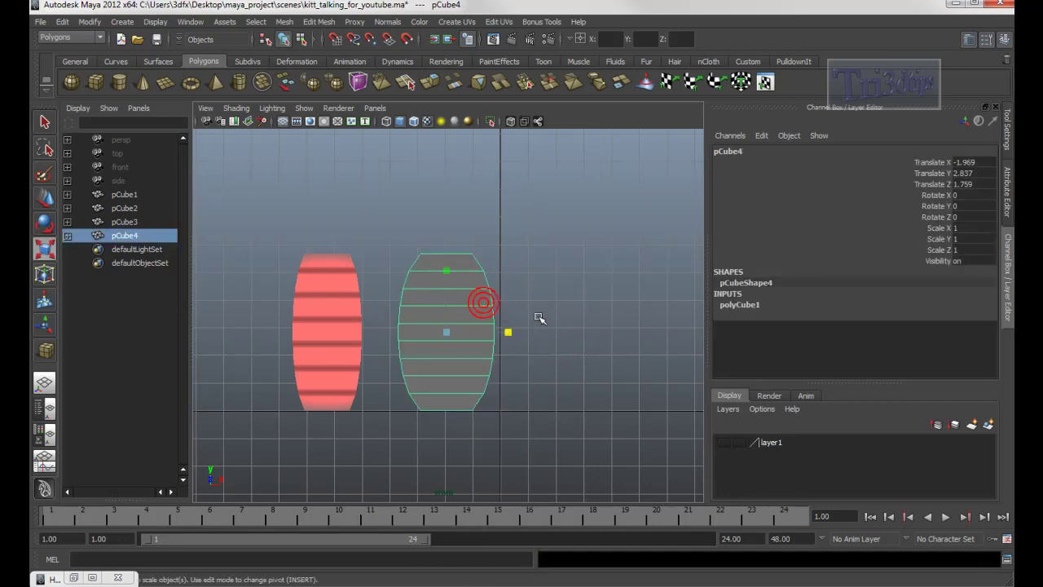
# - Return to the perspective view and open the Hypershade with a cleared work area and the node creation list shown
pyautogui.press('space')
pyautogui.moveTo(571, 263); pyautogui.dragTo(492, 267)
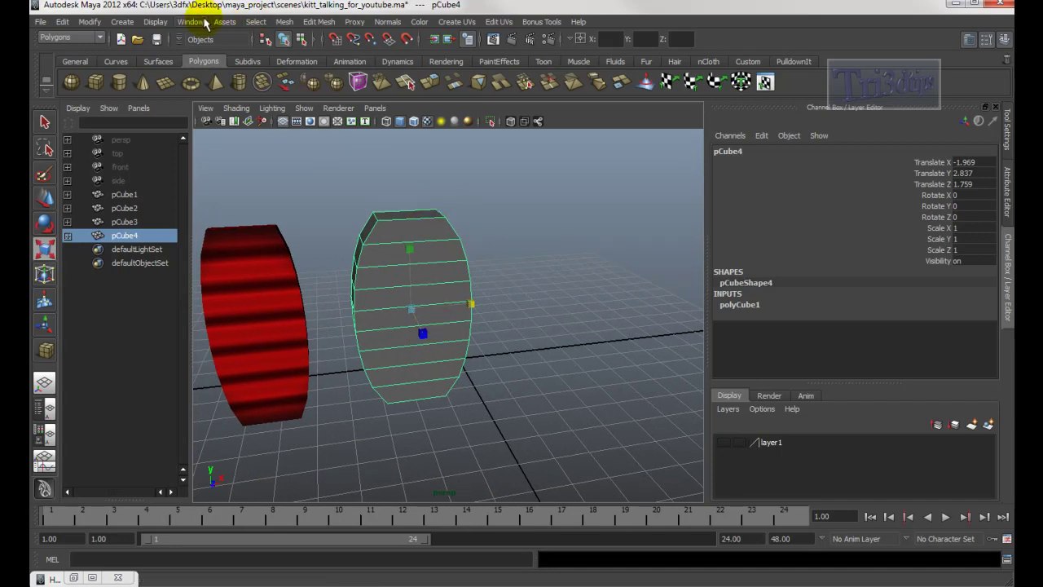
pyautogui.click(194, 24)
pyautogui.moveTo(236, 55)
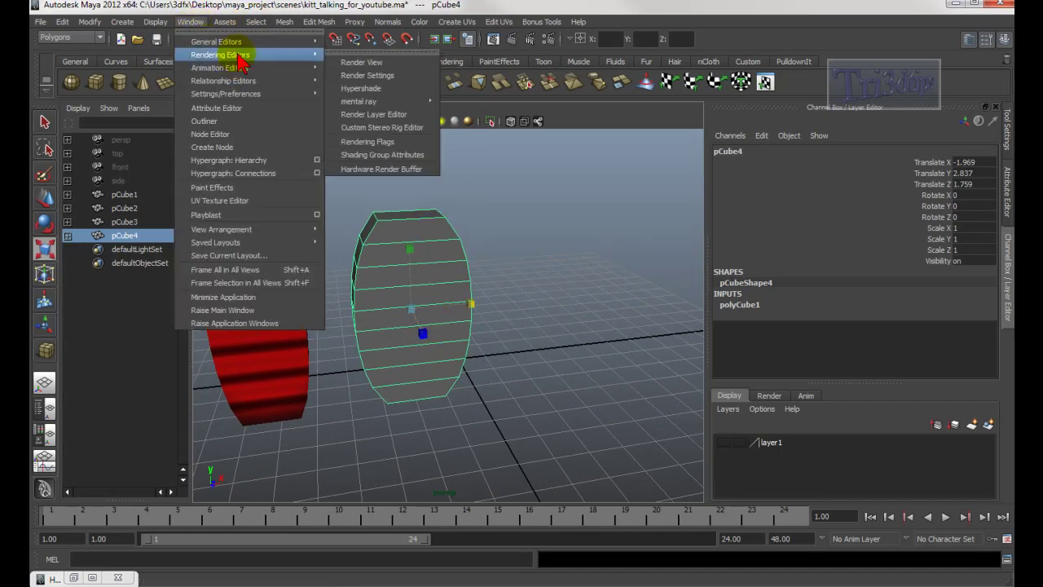
pyautogui.click(369, 89)
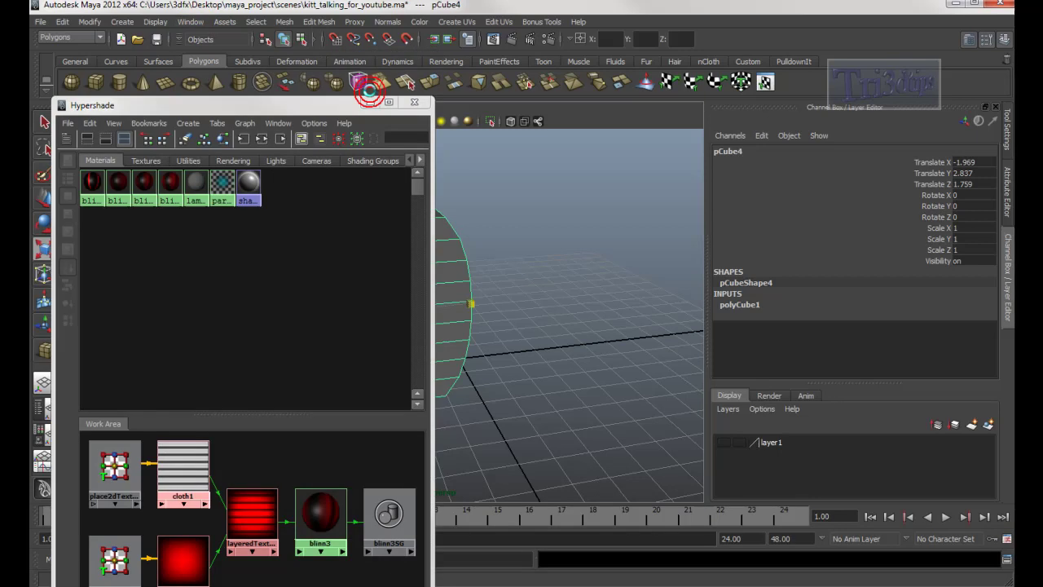
pyautogui.click(187, 140)
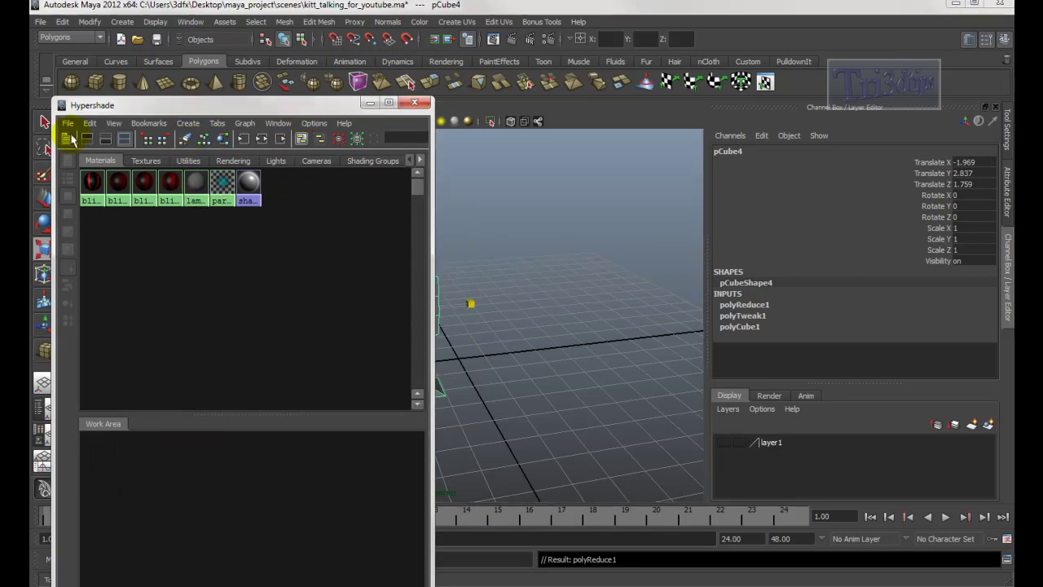
pyautogui.click(67, 138)
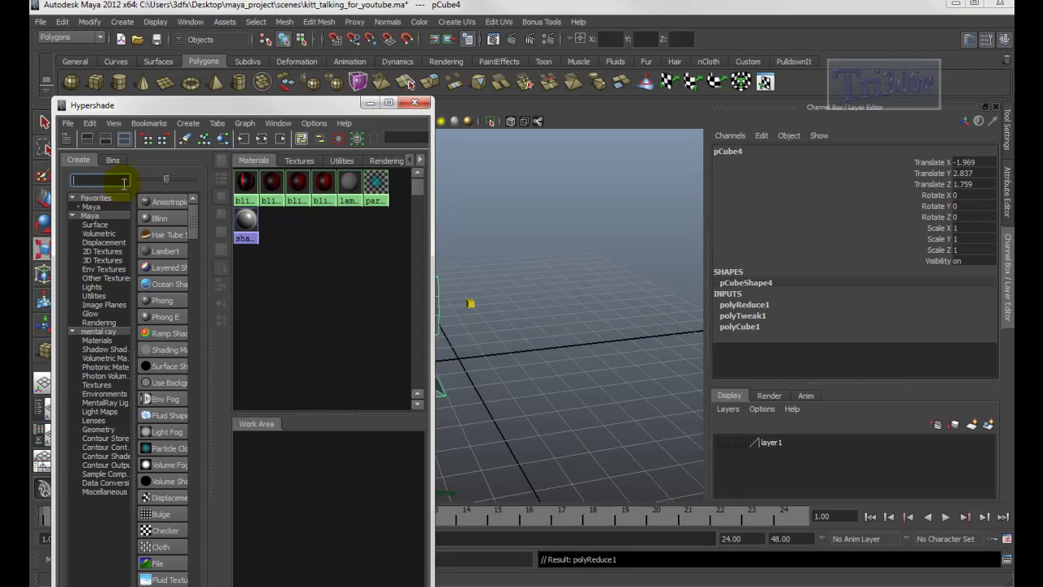
# - Create a Bulge texture and a Cloth texture in the Hypershade
pyautogui.write('bulg')
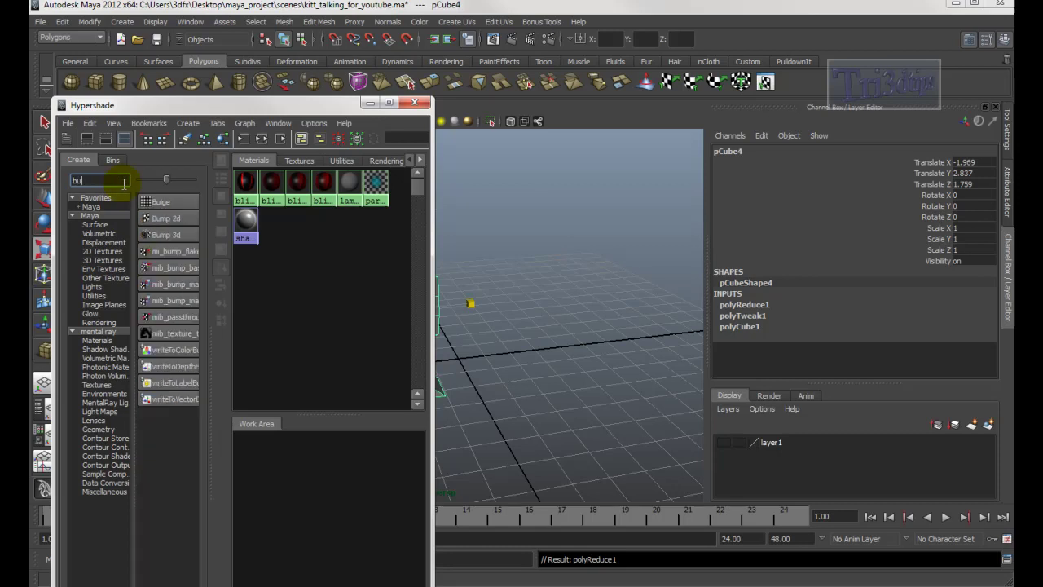
pyautogui.click(167, 203)
pyautogui.doubleClick(102, 180)
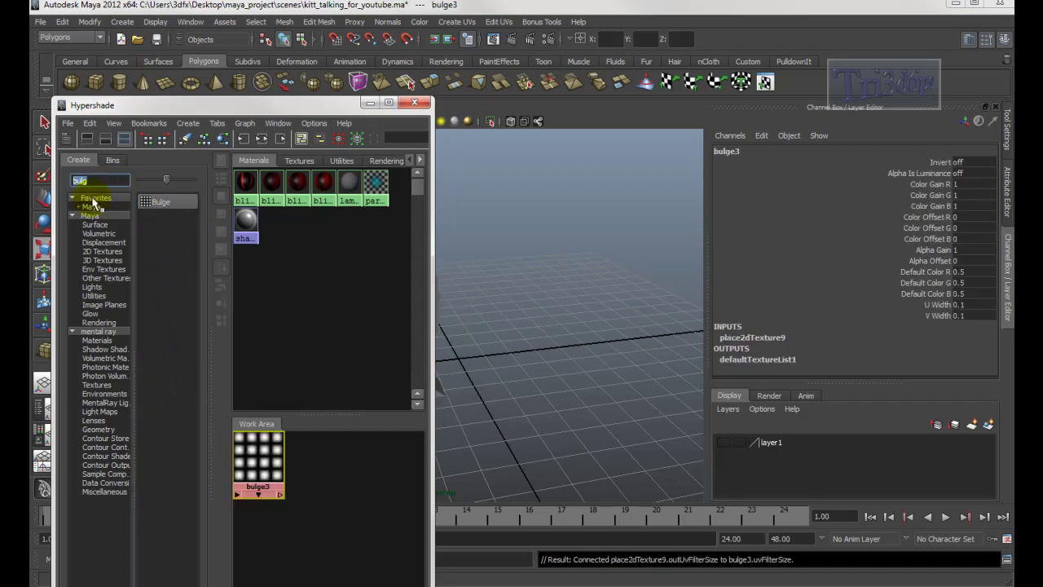
pyautogui.write('dot')
pyautogui.click(176, 203)
# - Add a Layered Texture node and a Blinn material to the shading network
pyautogui.click(109, 183)
pyautogui.write('lay')
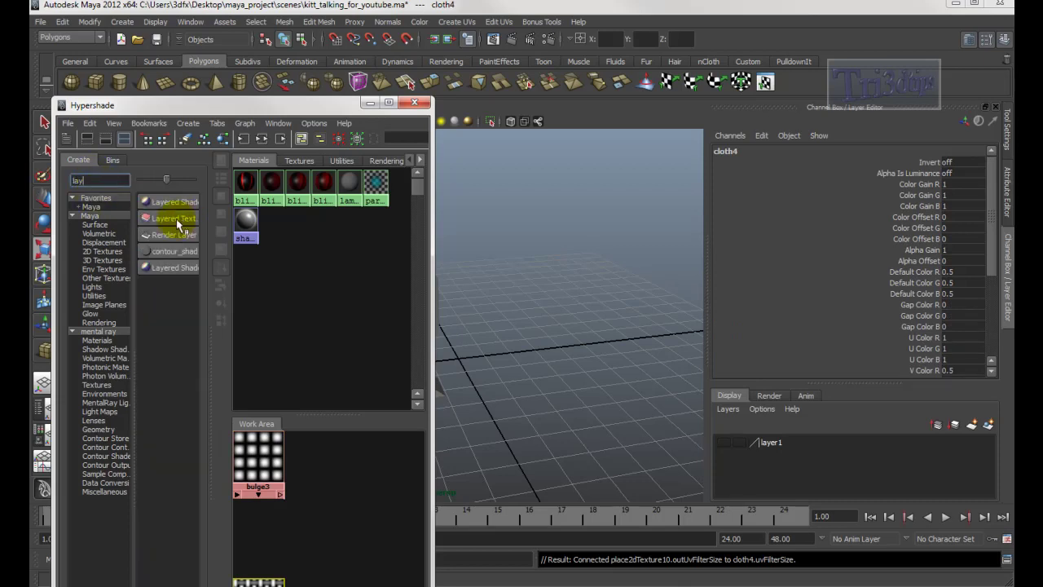
pyautogui.click(176, 219)
pyautogui.doubleClick(101, 180)
pyautogui.write('blin')
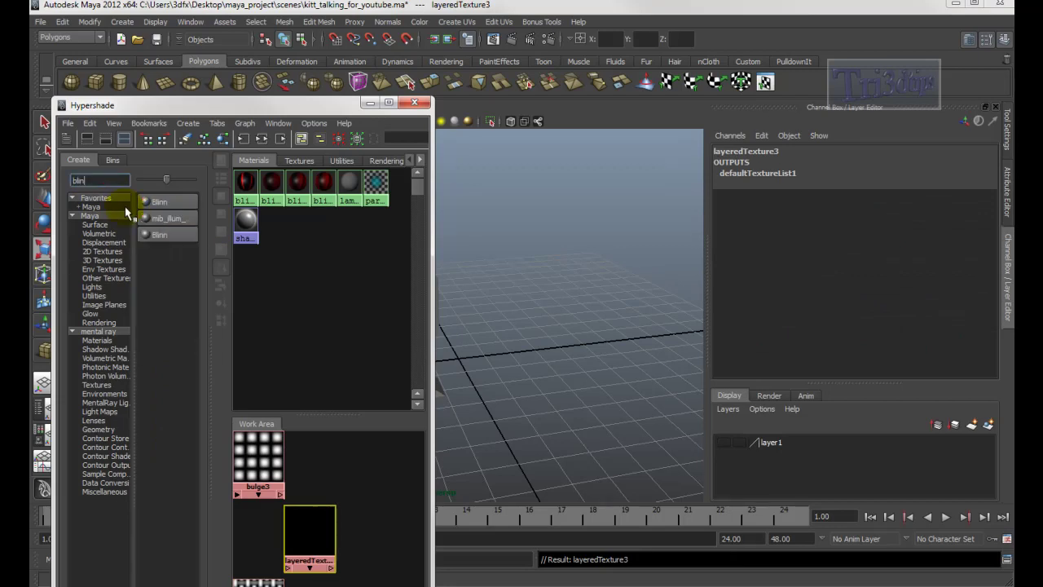
pyautogui.click(186, 201)
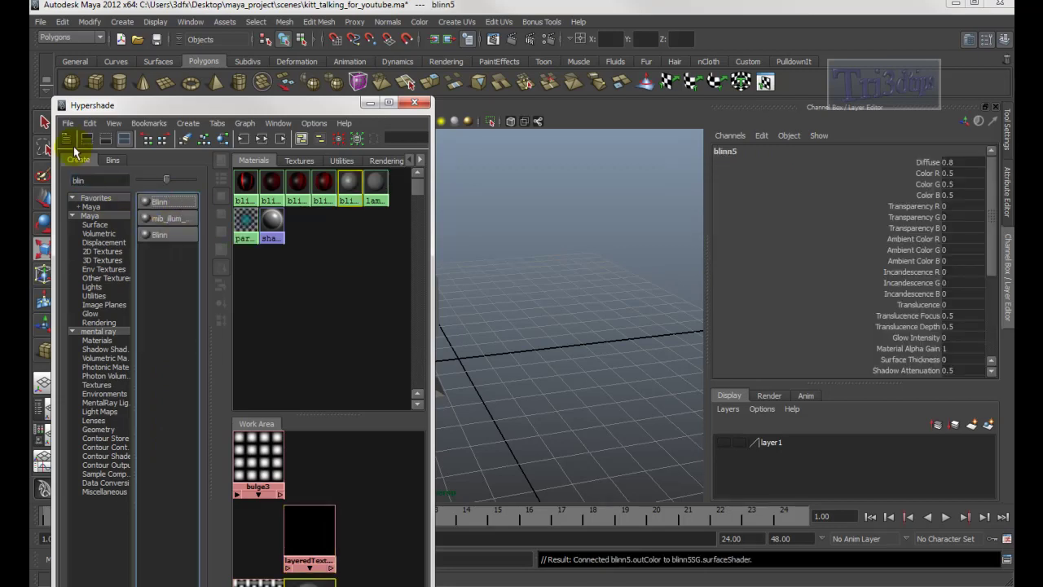
# - Show only the Hypershade work area and arrange the cloth above the bulge, with the layered texture and Blinn beside them
pyautogui.click(67, 140)
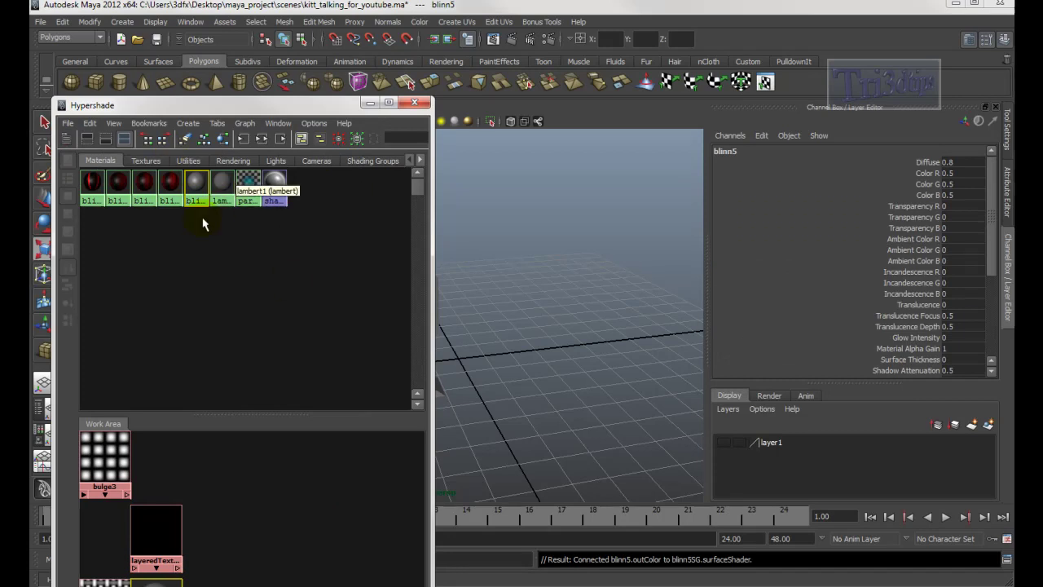
pyautogui.click(106, 139)
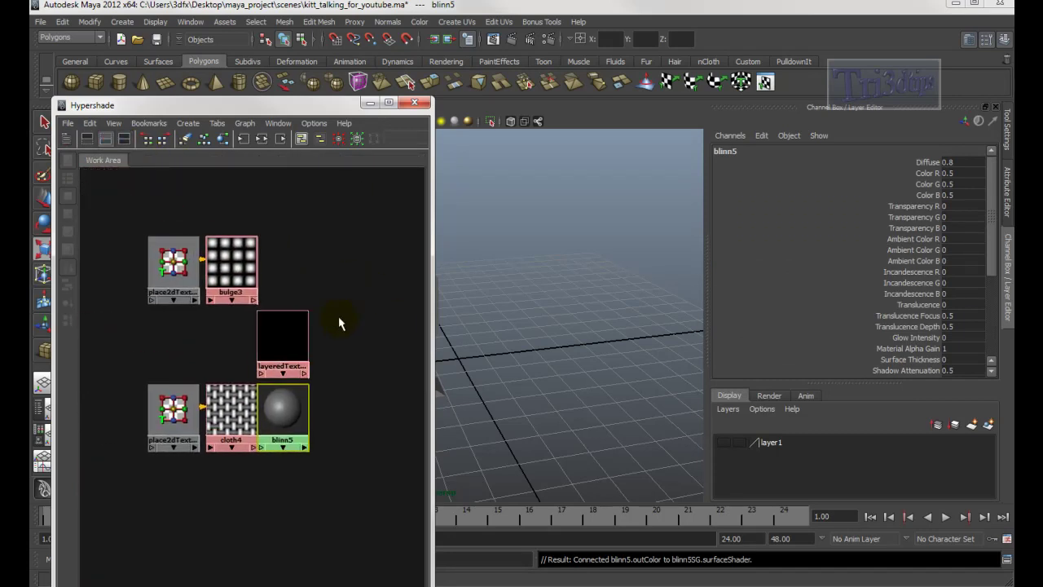
pyautogui.moveTo(292, 418); pyautogui.dragTo(384, 310)
pyautogui.moveTo(280, 335); pyautogui.dragTo(307, 301)
pyautogui.moveTo(134, 211); pyautogui.dragTo(241, 506)
pyautogui.moveTo(98, 336); pyautogui.dragTo(238, 348)
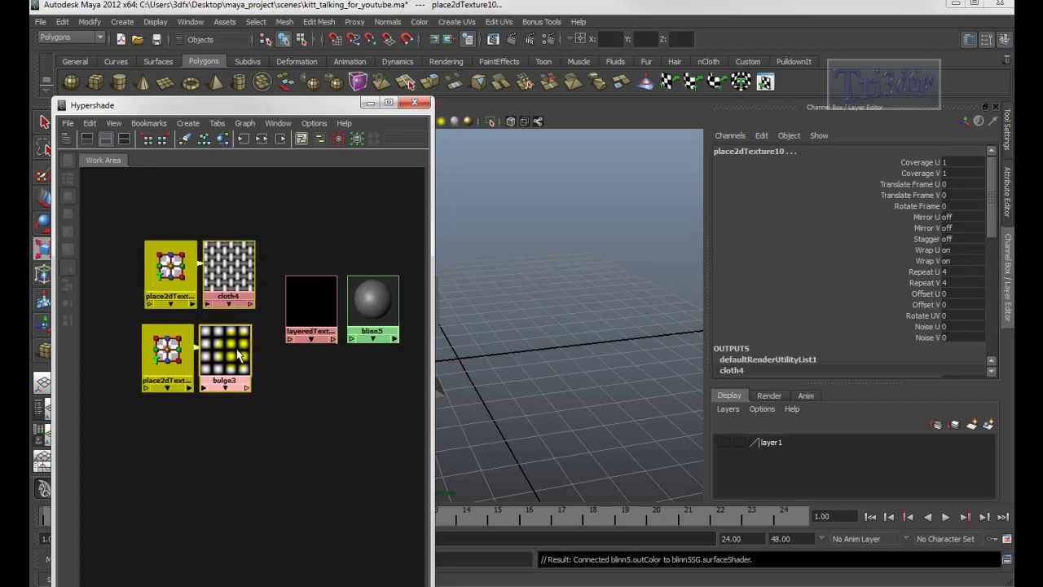
pyautogui.click(321, 414)
# - Set the new bulge texture's Color Gain to pure red
pyautogui.doubleClick(225, 357)
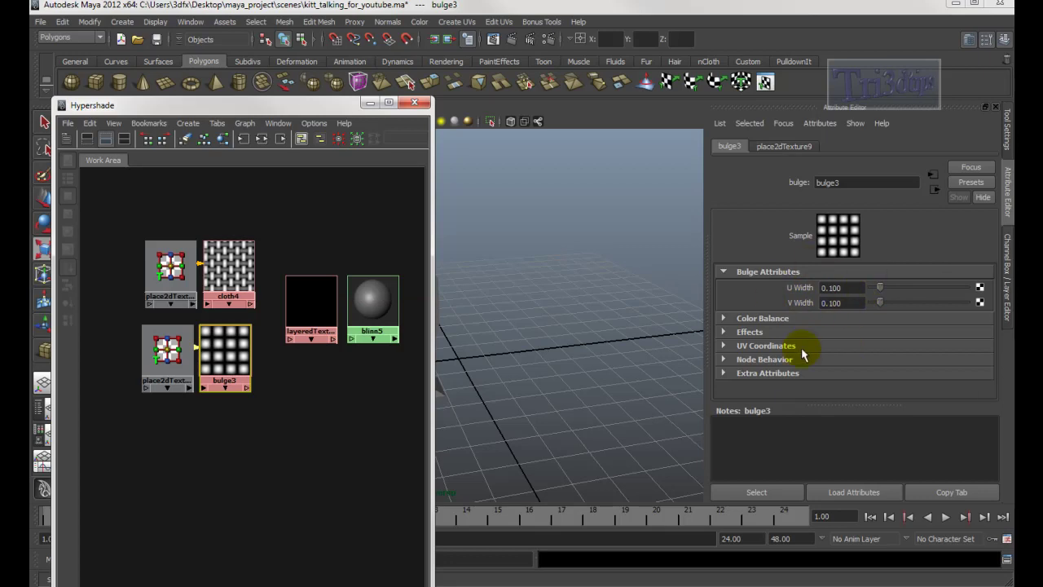
pyautogui.click(757, 319)
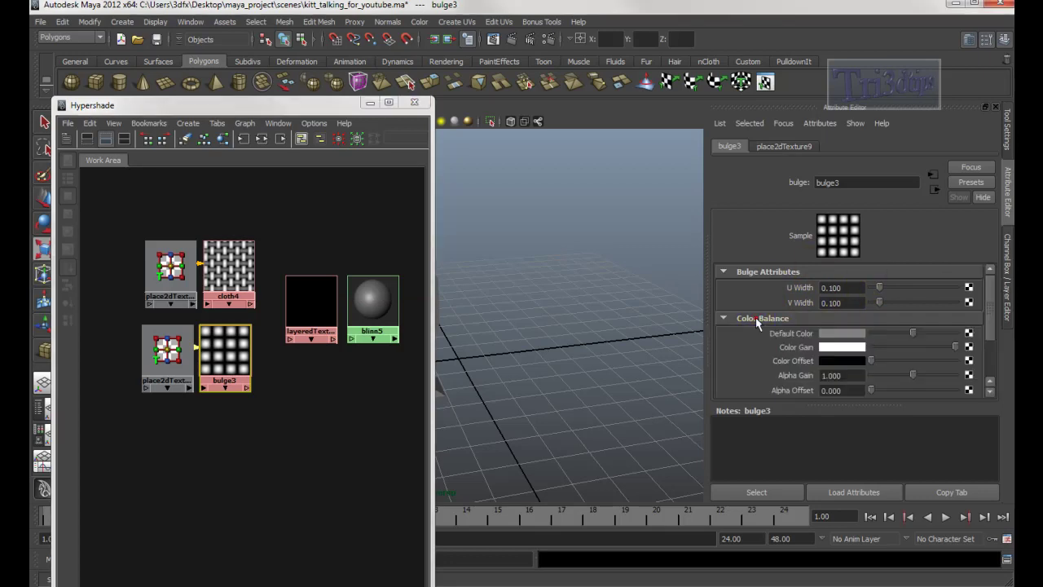
pyautogui.click(833, 349)
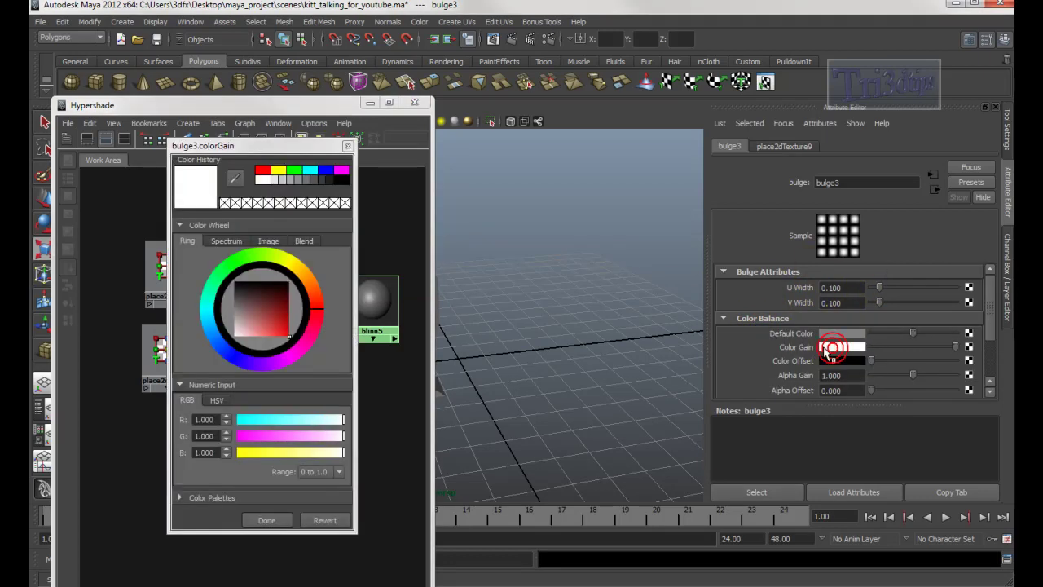
pyautogui.click(262, 177)
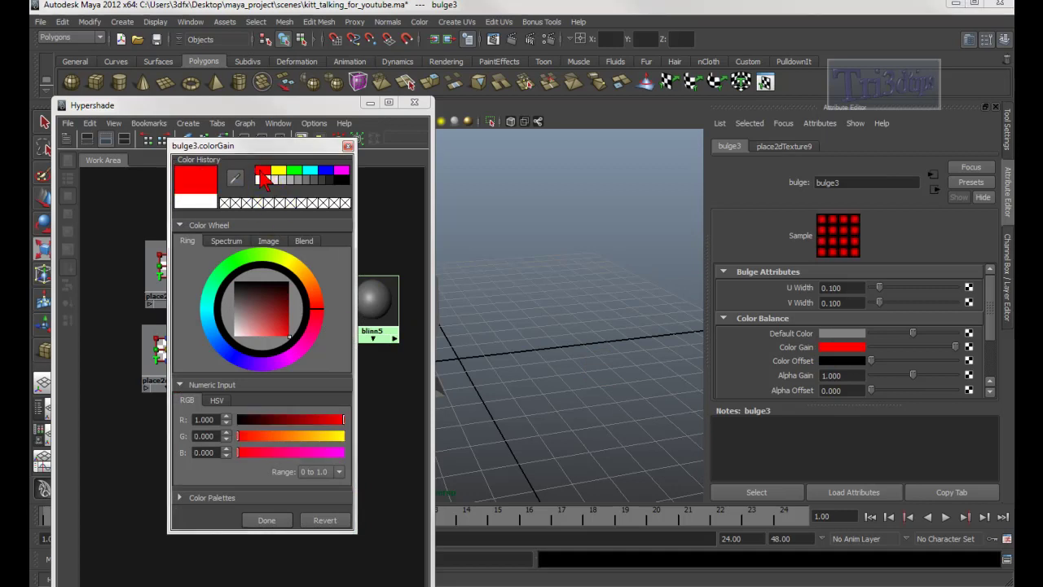
pyautogui.click(264, 518)
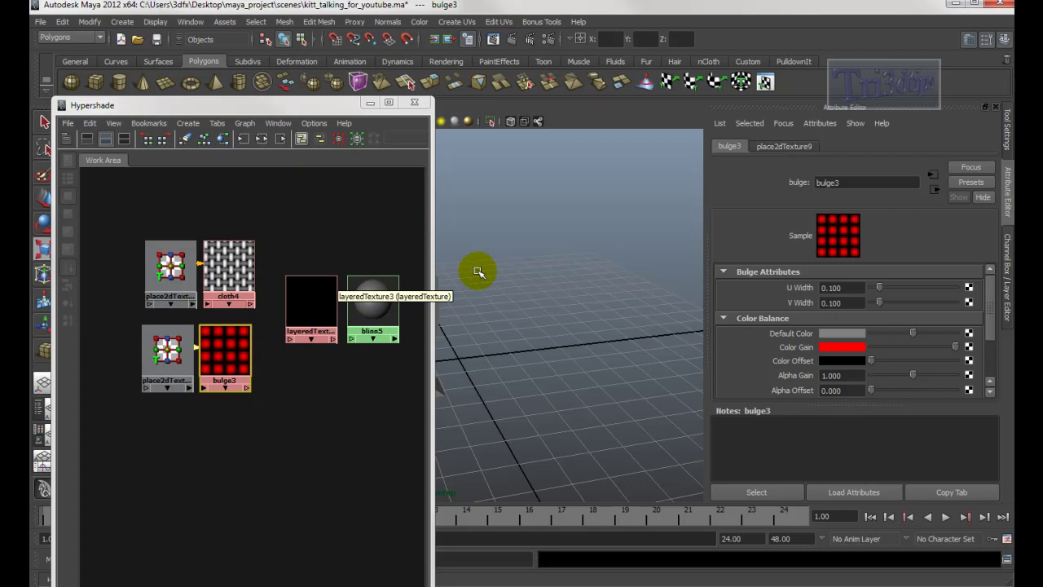
# - Set the bulge texture's Repeat UV to 1 in both directions in its 2D placement node
pyautogui.click(781, 150)
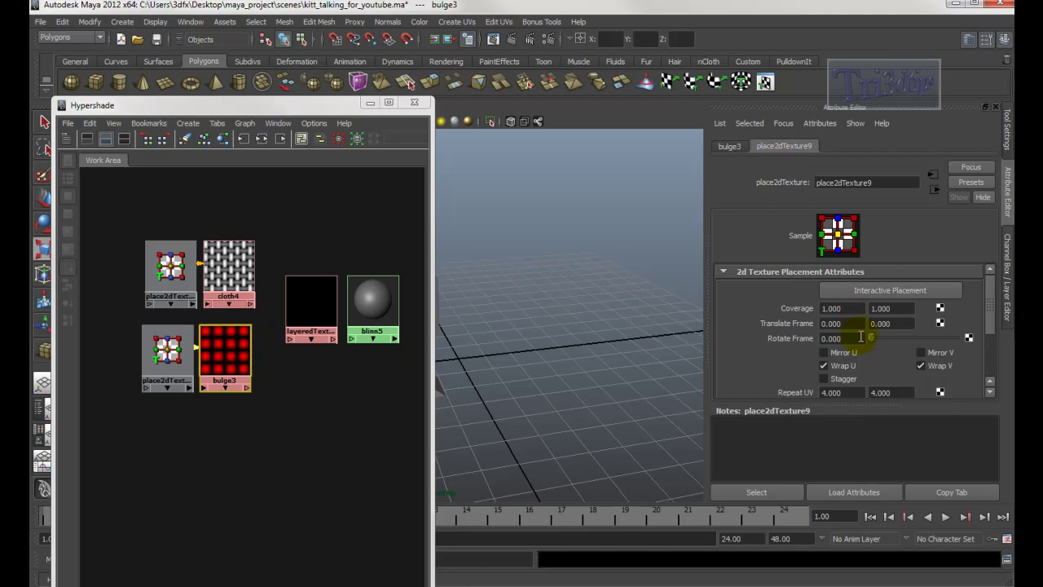
pyautogui.scroll(-2, 982, 306)
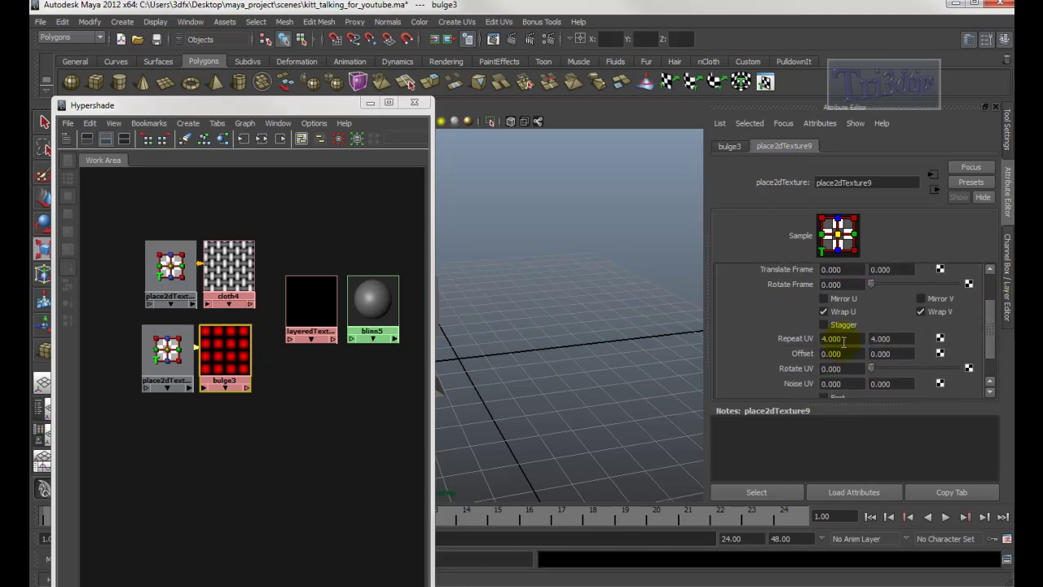
pyautogui.press('Tab')
pyautogui.write('1')
pyautogui.press('Return')
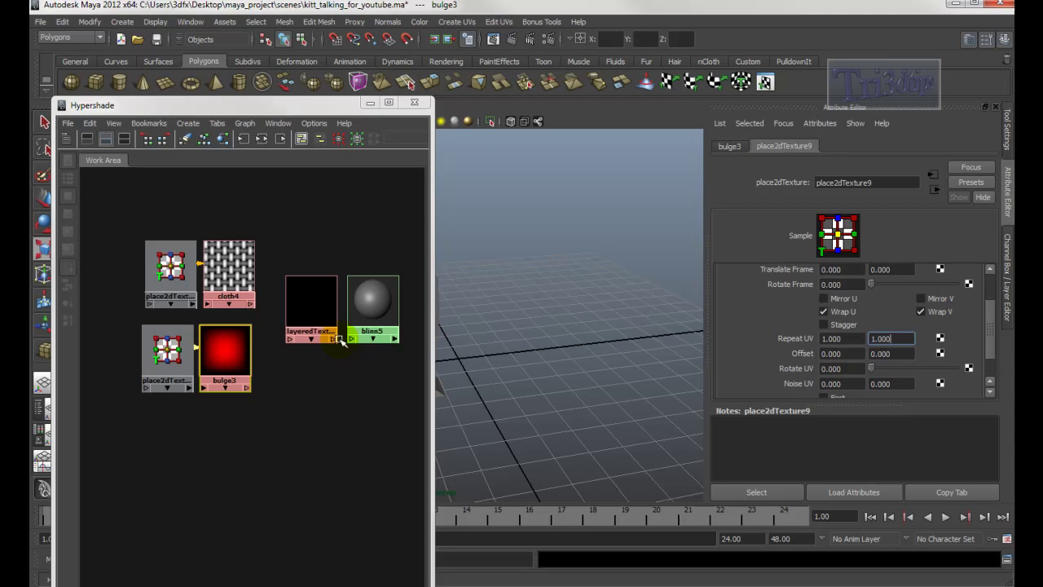
# - Set the cloth texture's Gap Color to white, its U and V Colors to black, and its U and V Widths to 1
pyautogui.click(228, 263)
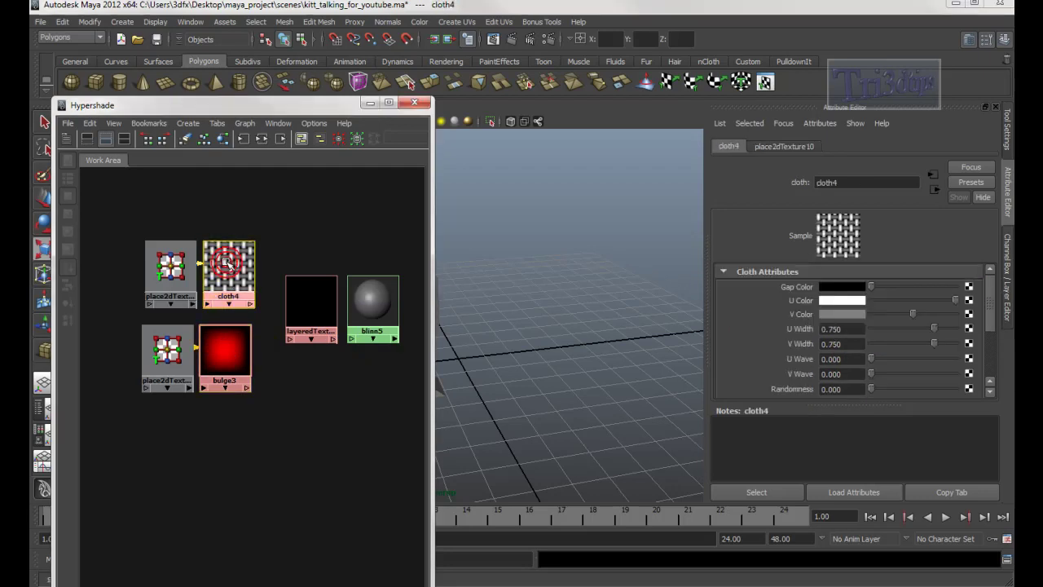
pyautogui.moveTo(875, 292); pyautogui.dragTo(854, 316)
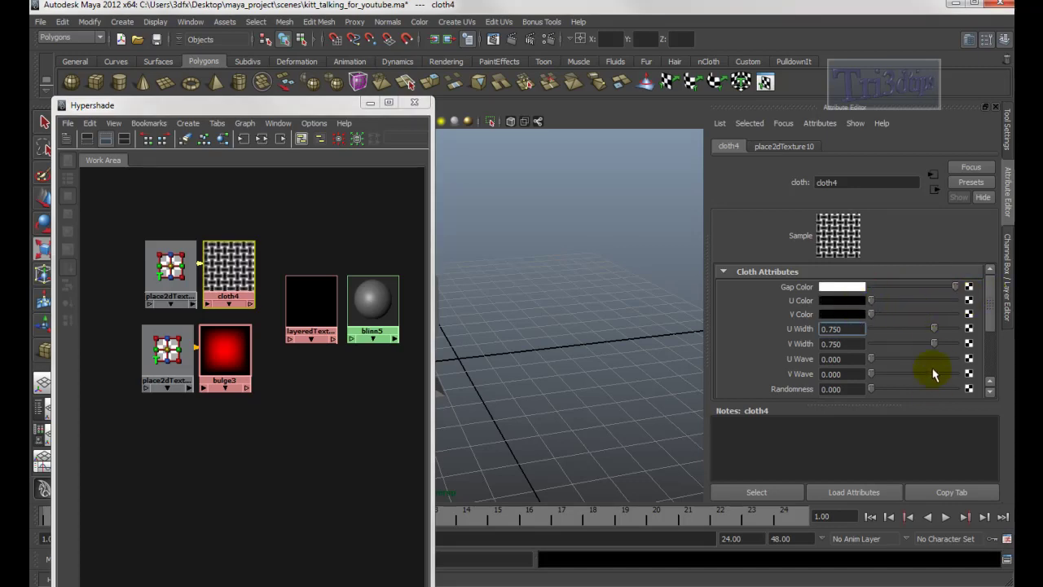
pyautogui.moveTo(935, 334); pyautogui.dragTo(1000, 362)
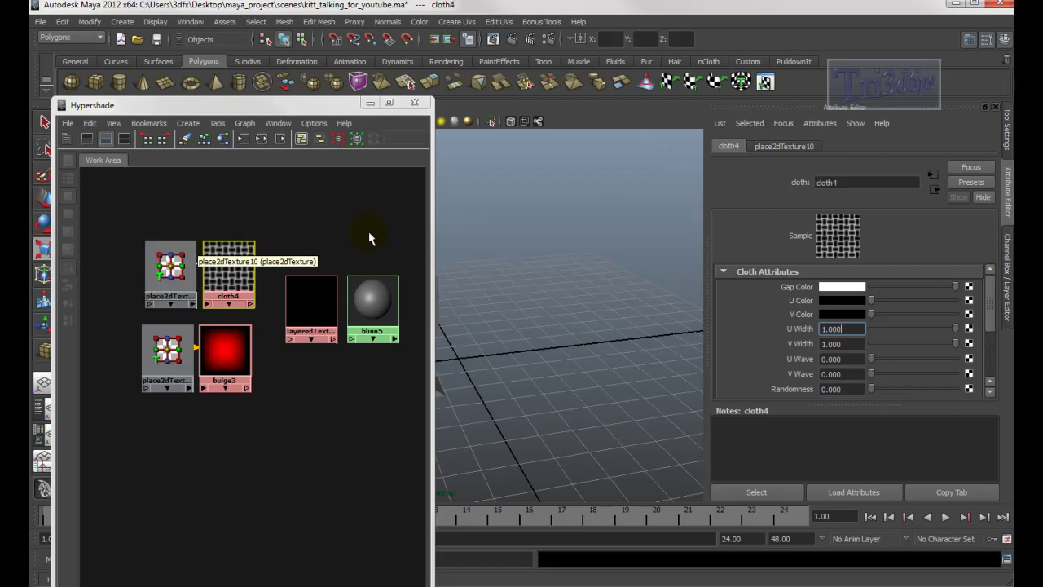
# - Set the cloth texture's Repeat UV to 0 and 7 in its 2D placement node
pyautogui.click(784, 149)
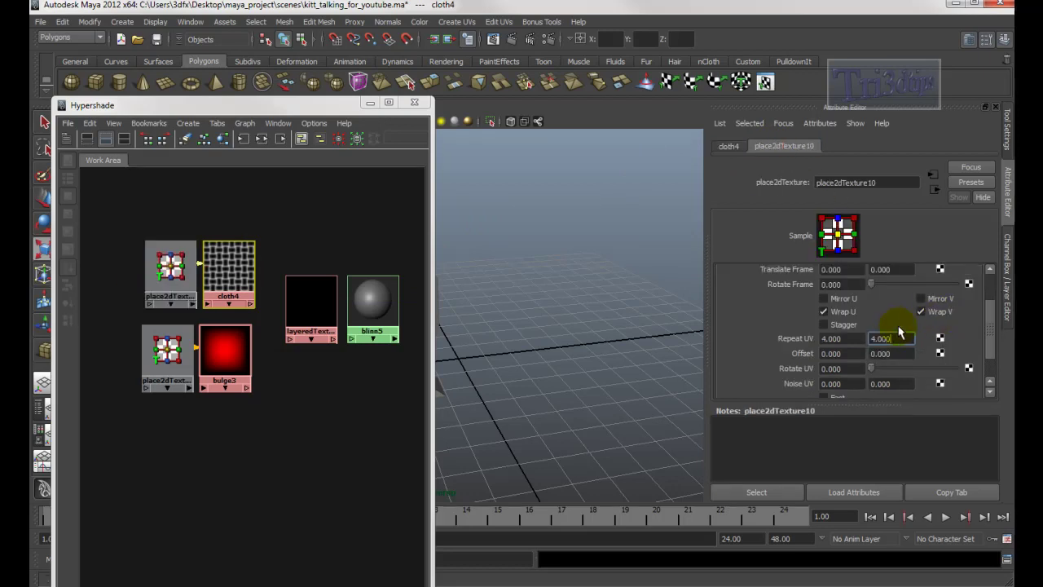
pyautogui.scroll(2, 983, 325)
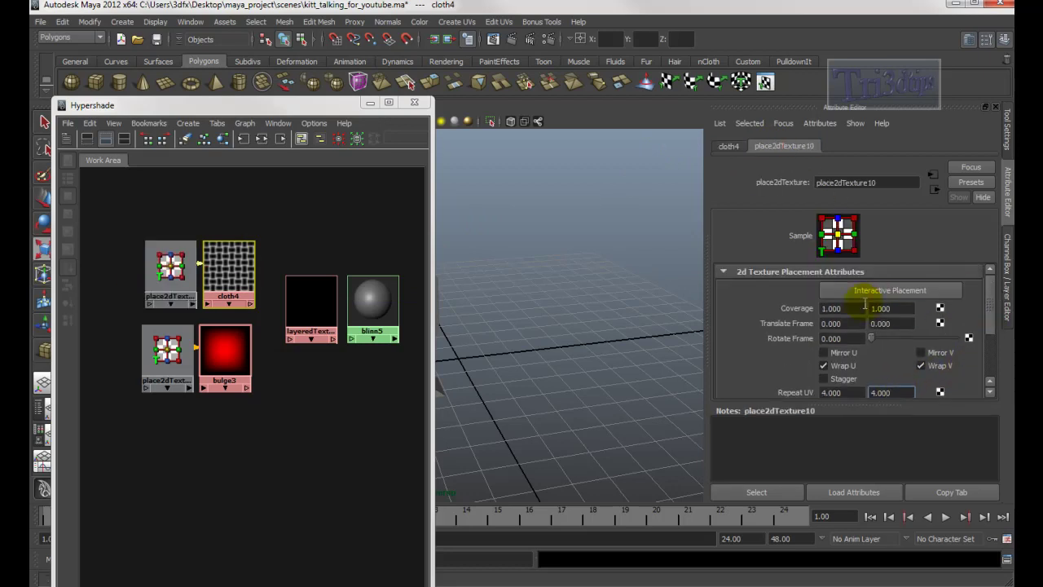
pyautogui.scroll(-3, 982, 302)
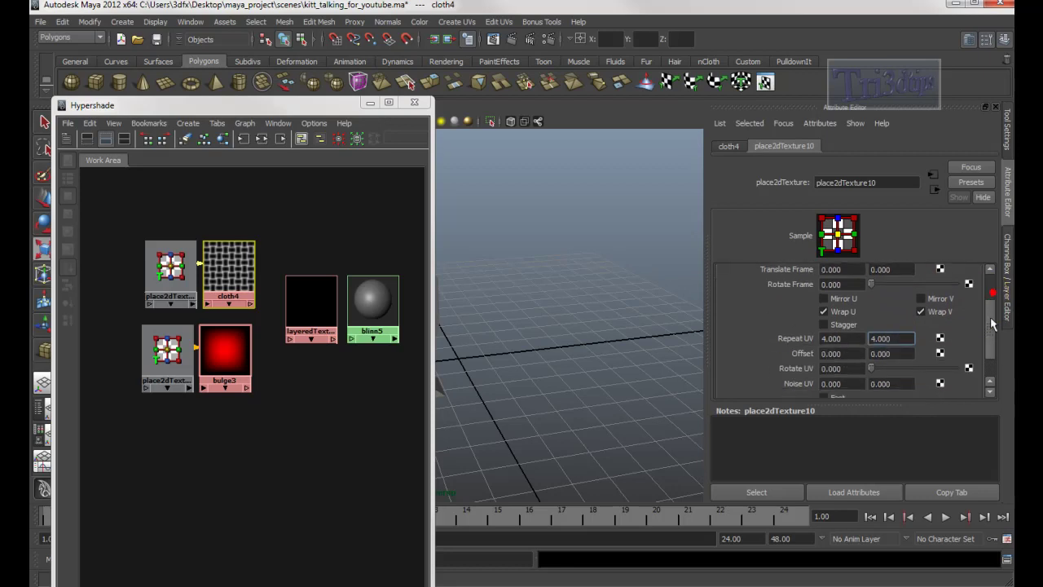
pyautogui.click(848, 308)
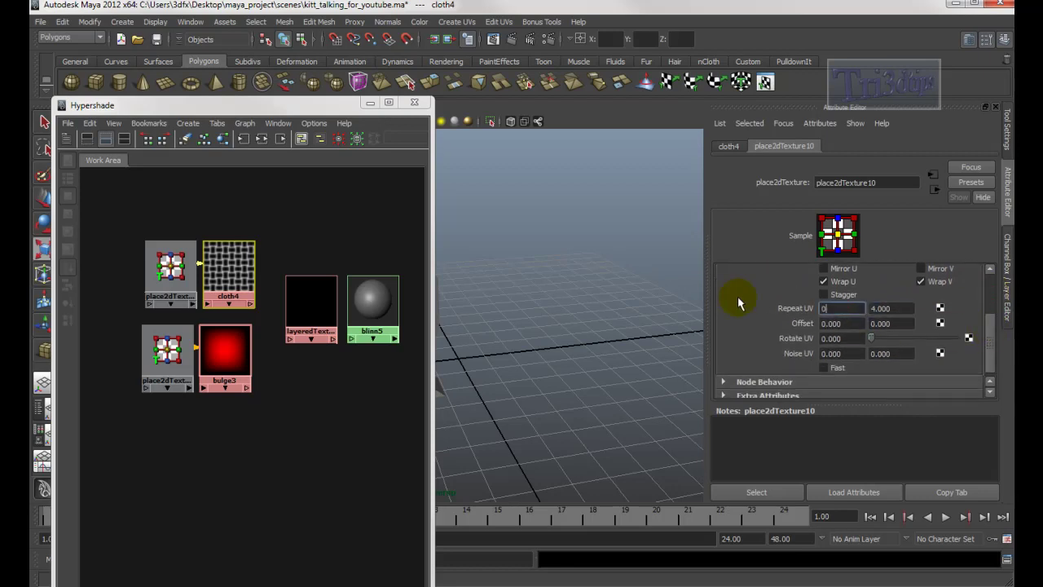
pyautogui.write('000')
pyautogui.press('Tab')
pyautogui.write('73')
pyautogui.press('Return')
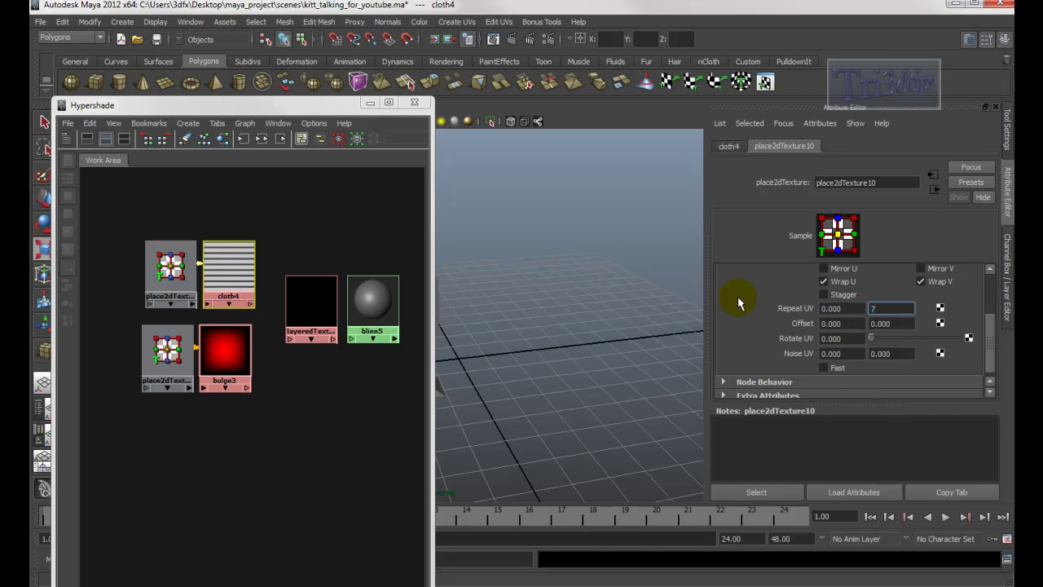
pyautogui.press('Return')
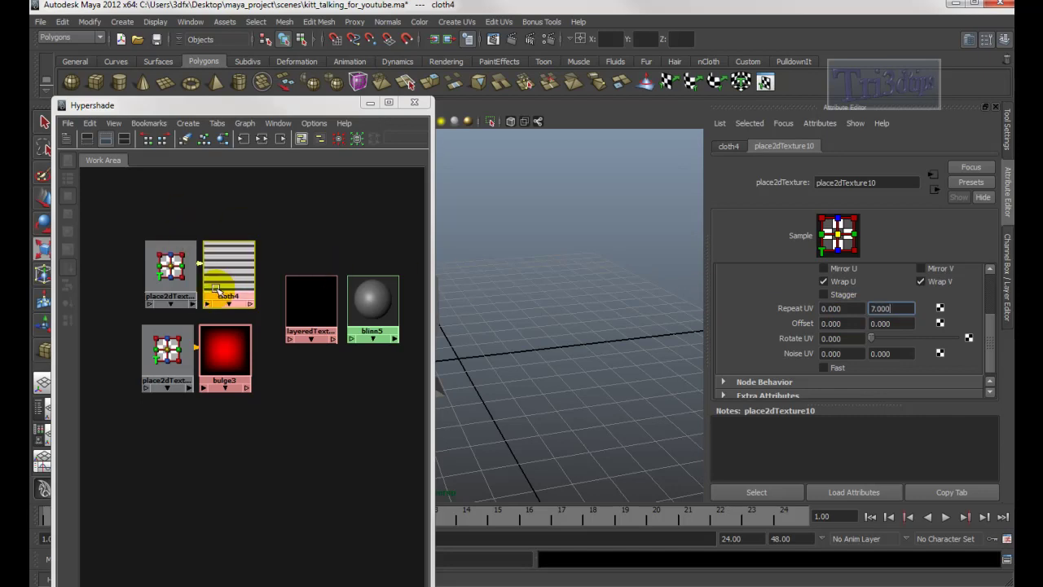
# - Set the V Offset of the cloth's 2D placement to -0.77
pyautogui.click(896, 323)
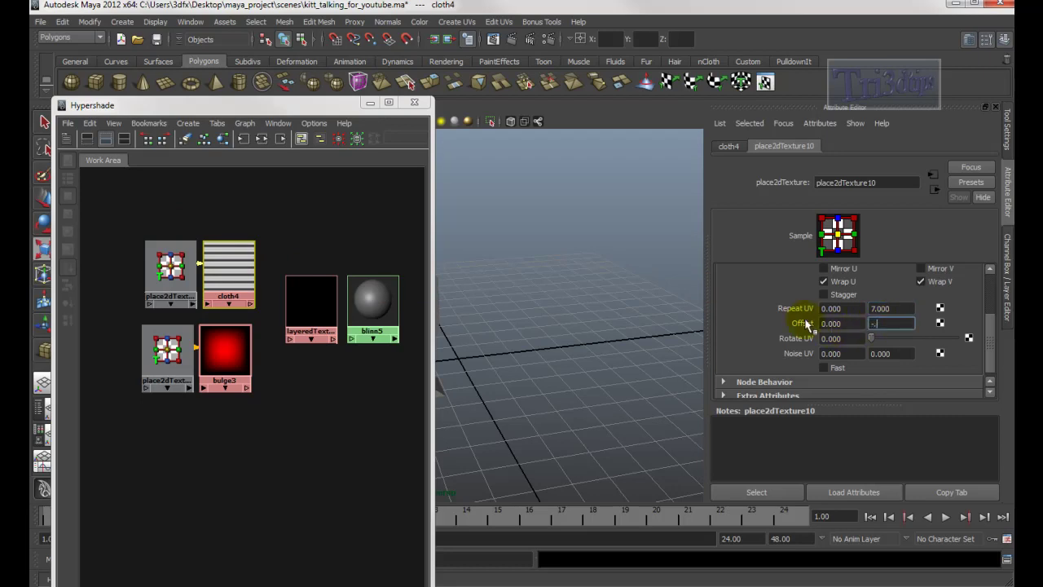
pyautogui.write('-.77')
pyautogui.press('Return')
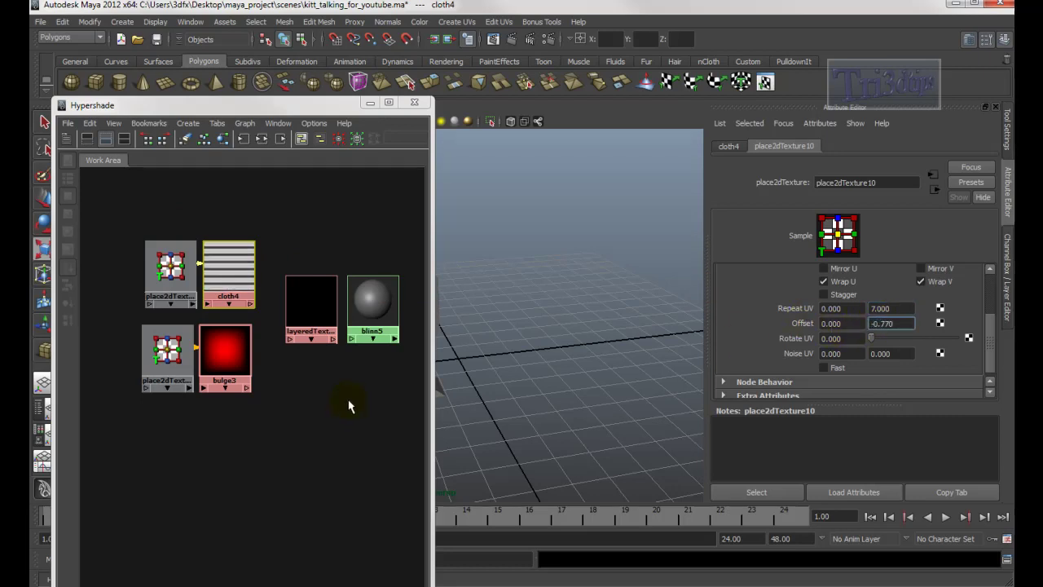
pyautogui.keyDown('alt'); pyautogui.moveTo(351, 396); pyautogui.dragTo(284, 371, button='middle'); pyautogui.keyUp('alt')
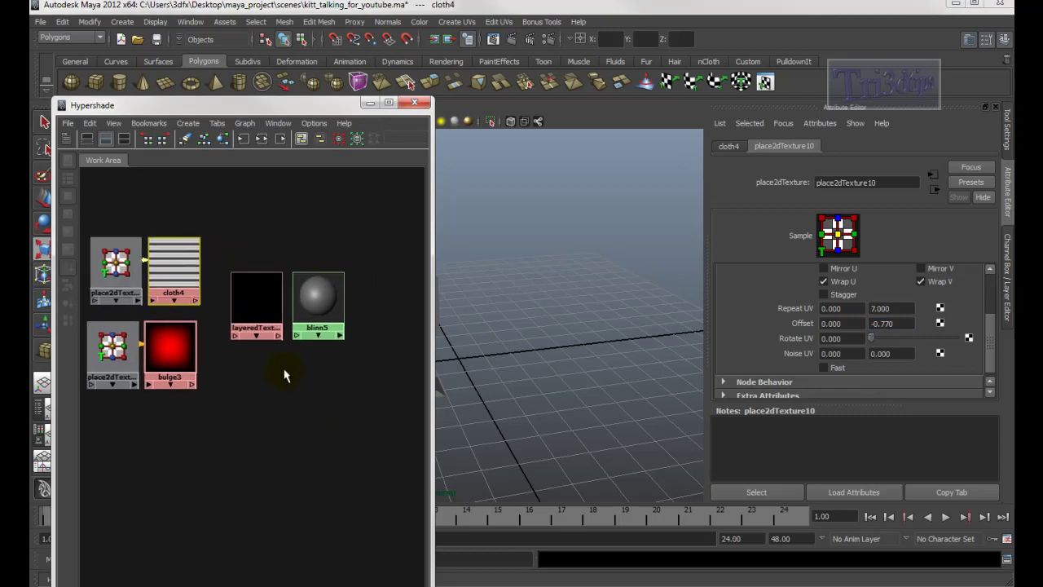
# - Expand the Color Balance settings of the cloth texture
pyautogui.moveTo(170, 255); pyautogui.dragTo(180, 262, button='middle')
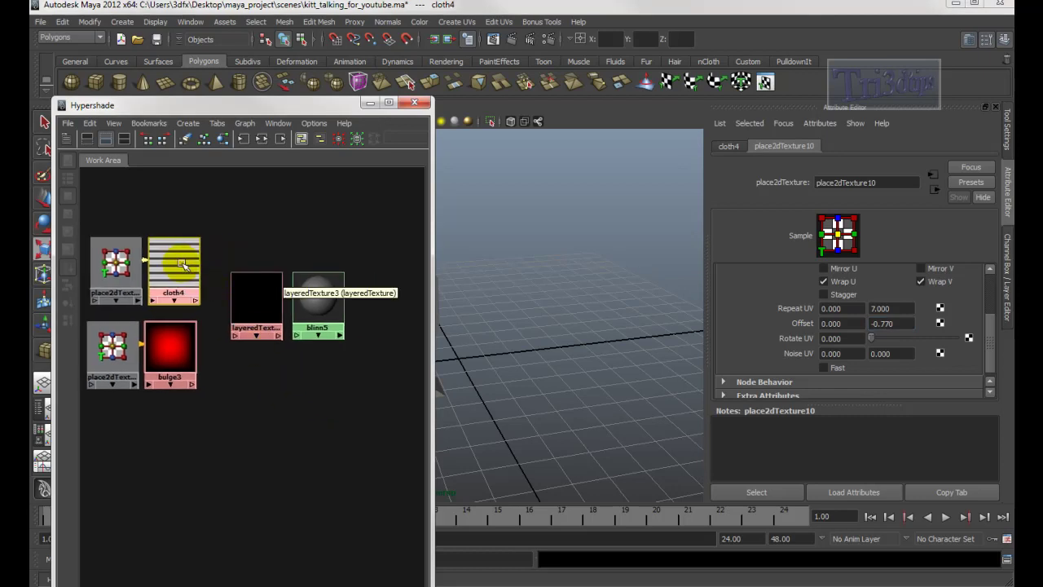
pyautogui.click(727, 148)
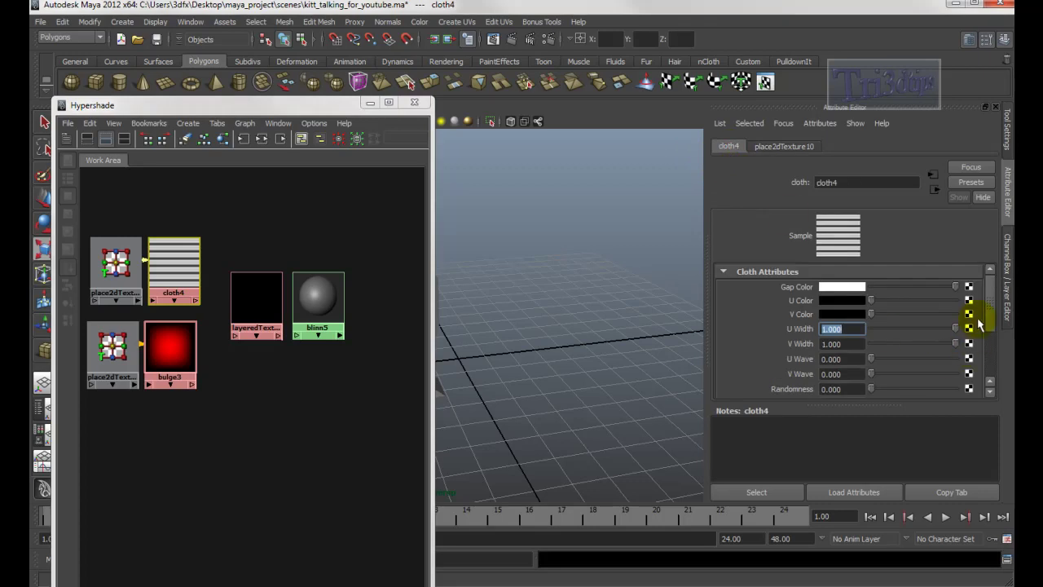
pyautogui.moveTo(991, 304); pyautogui.dragTo(984, 350)
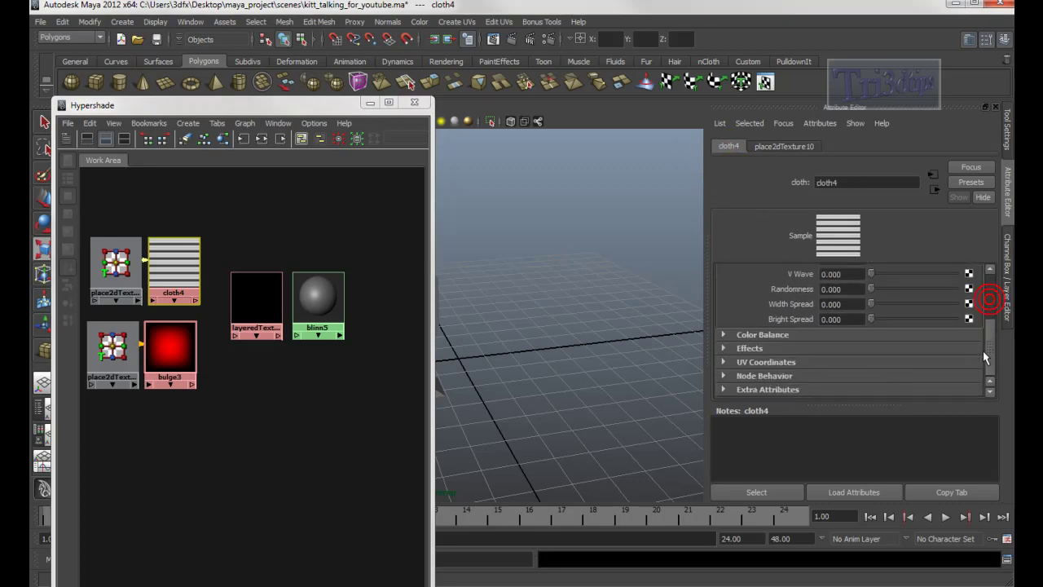
pyautogui.click(748, 336)
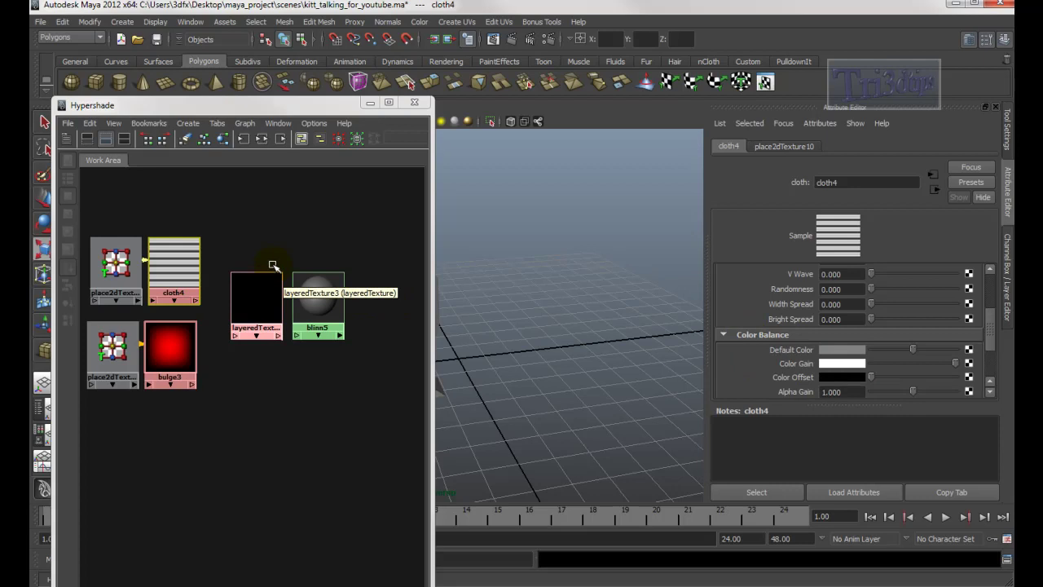
# - Add the bulge and cloth textures as layers of the layered texture and remove its default green layer
pyautogui.keyDown('alt'); pyautogui.moveTo(275, 275); pyautogui.dragTo(298, 301, button='middle'); pyautogui.keyUp('alt')
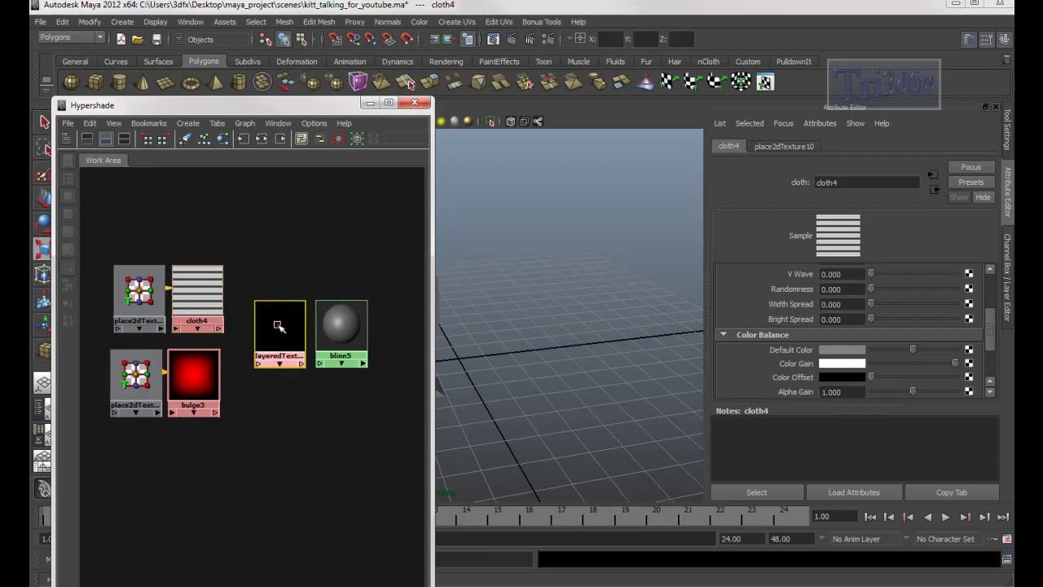
pyautogui.click(278, 326)
pyautogui.moveTo(203, 386); pyautogui.dragTo(745, 319, button='middle')
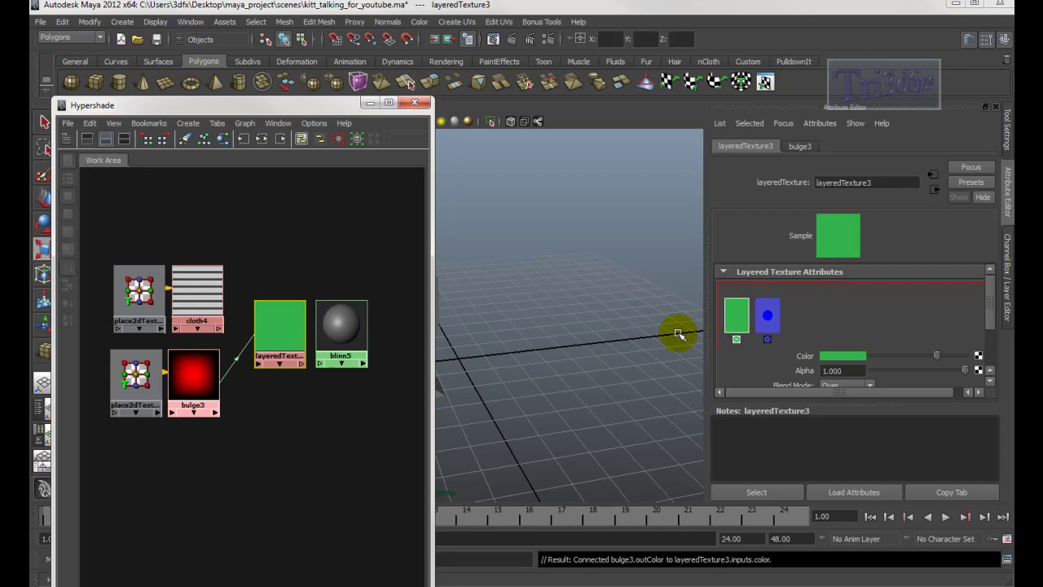
pyautogui.moveTo(192, 300); pyautogui.dragTo(725, 298, button='middle')
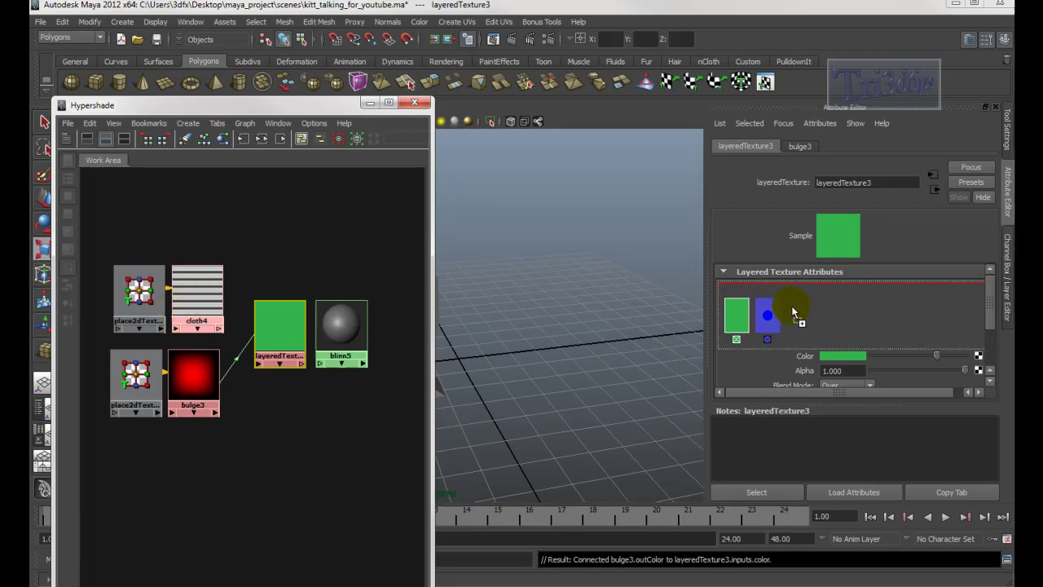
pyautogui.moveTo(791, 306); pyautogui.dragTo(790, 307, button='middle')
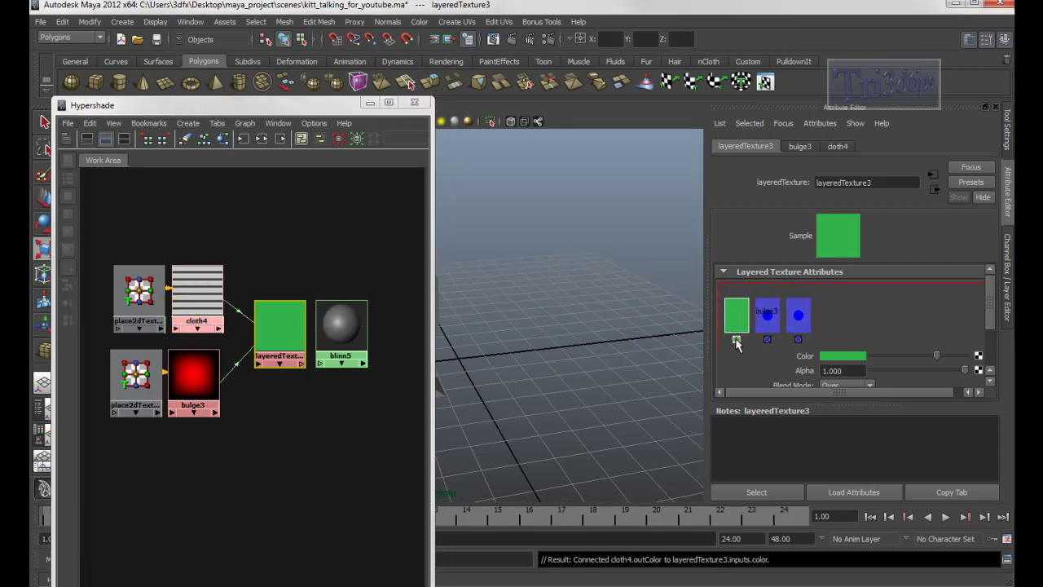
pyautogui.click(737, 341)
# - Set the bulge layer's Blend Mode to Illuminate in the layered texture and select the cloth layer
pyautogui.click(737, 319)
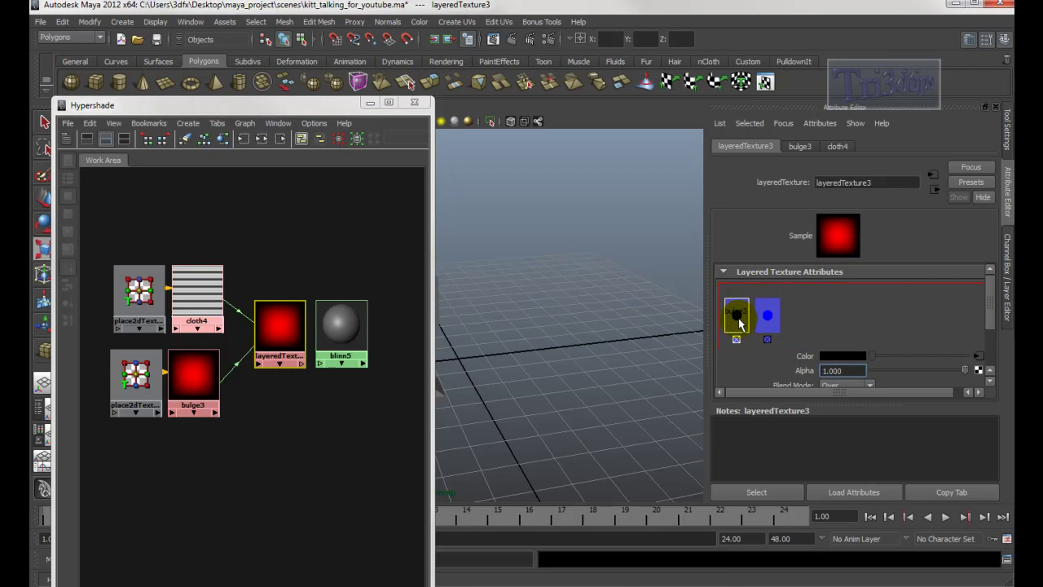
pyautogui.moveTo(739, 323)
pyautogui.mouseDown(button='middle')
pyautogui.moveTo(761, 296)
pyautogui.moveTo(766, 327)
pyautogui.moveTo(738, 322)
pyautogui.mouseUp(button='middle')
pyautogui.moveTo(992, 312); pyautogui.dragTo(996, 341)
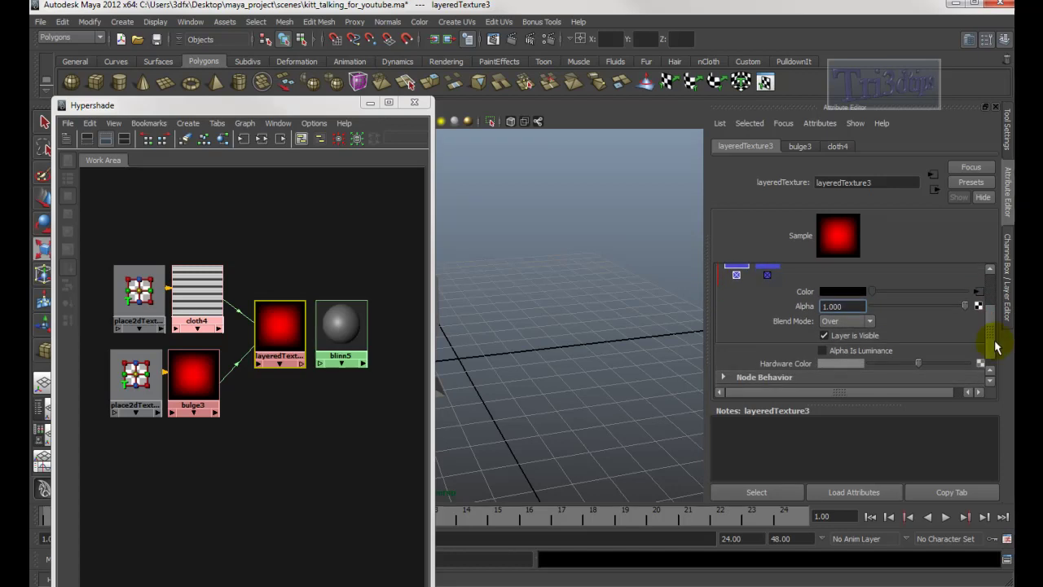
pyautogui.click(869, 323)
pyautogui.moveTo(867, 356); pyautogui.dragTo(868, 391)
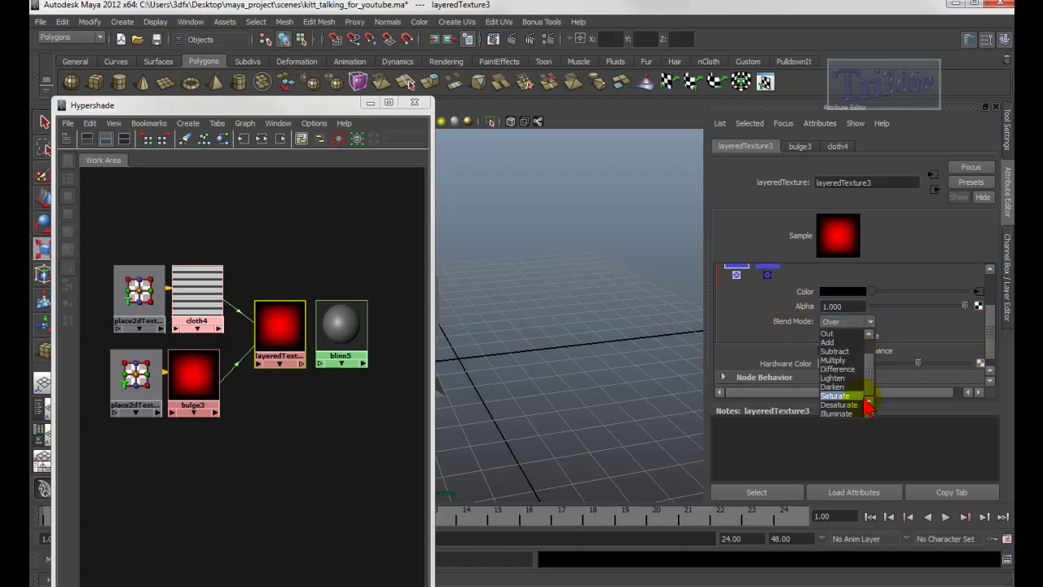
pyautogui.click(848, 413)
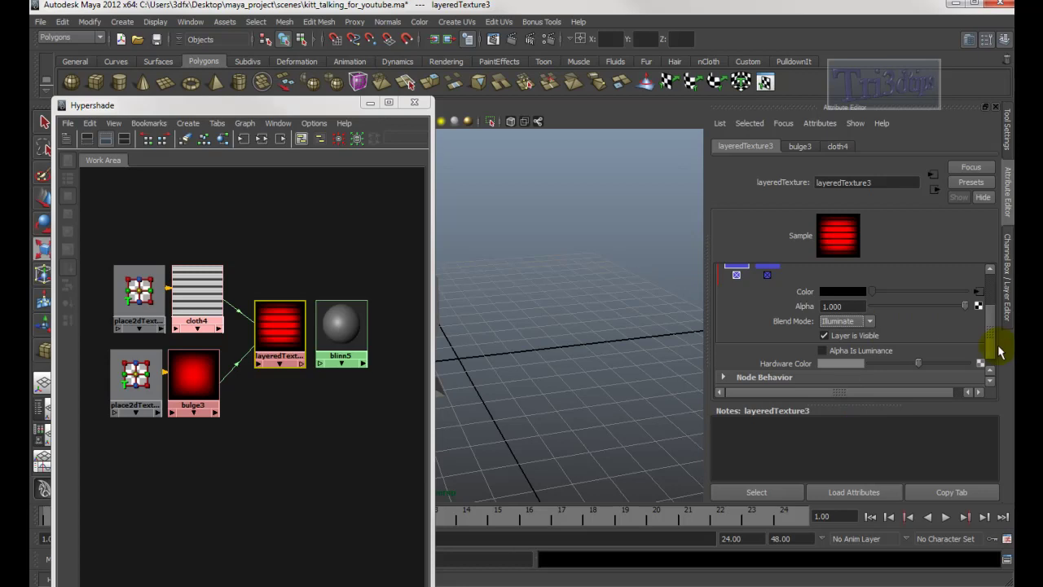
pyautogui.scroll(1, 994, 351)
pyautogui.click(770, 286)
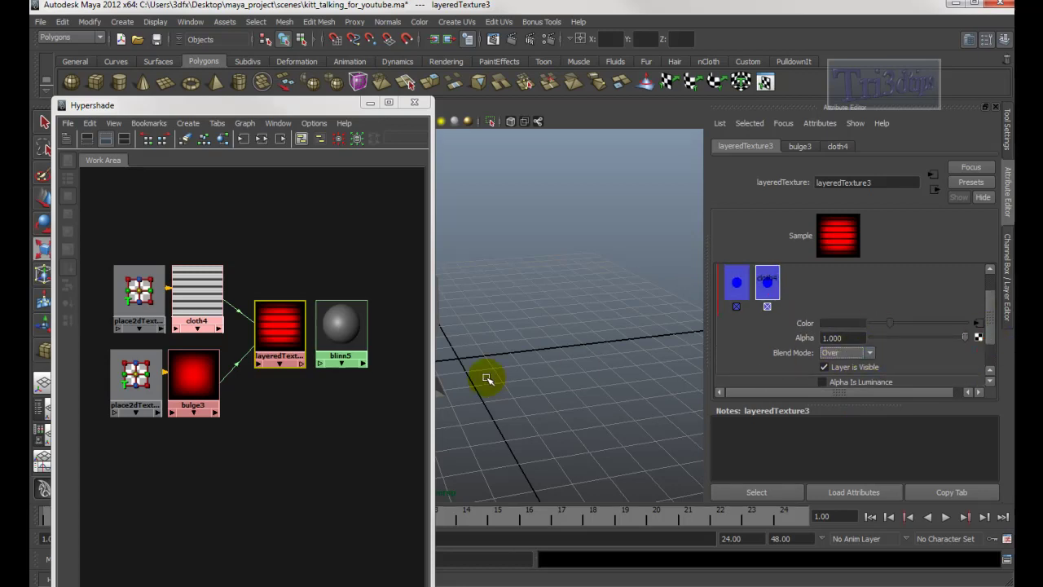
# - Connect the layered texture to the color of the Blinn material
pyautogui.keyDown('alt'); pyautogui.moveTo(286, 273); pyautogui.dragTo(268, 281, button='middle'); pyautogui.keyUp('alt')
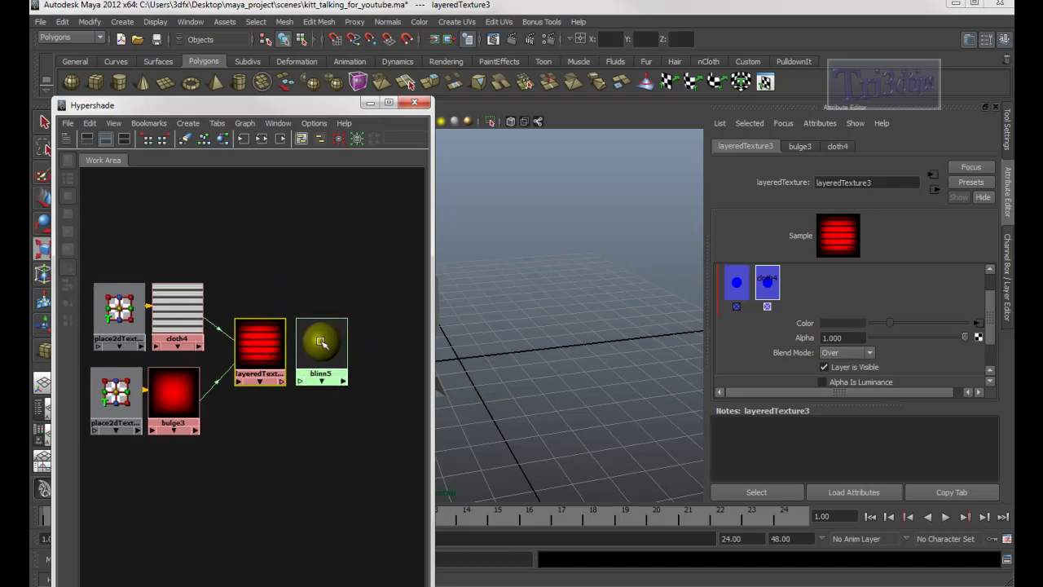
pyautogui.moveTo(262, 343); pyautogui.dragTo(263, 347, button='middle')
pyautogui.moveTo(331, 349); pyautogui.dragTo(332, 351, button='middle')
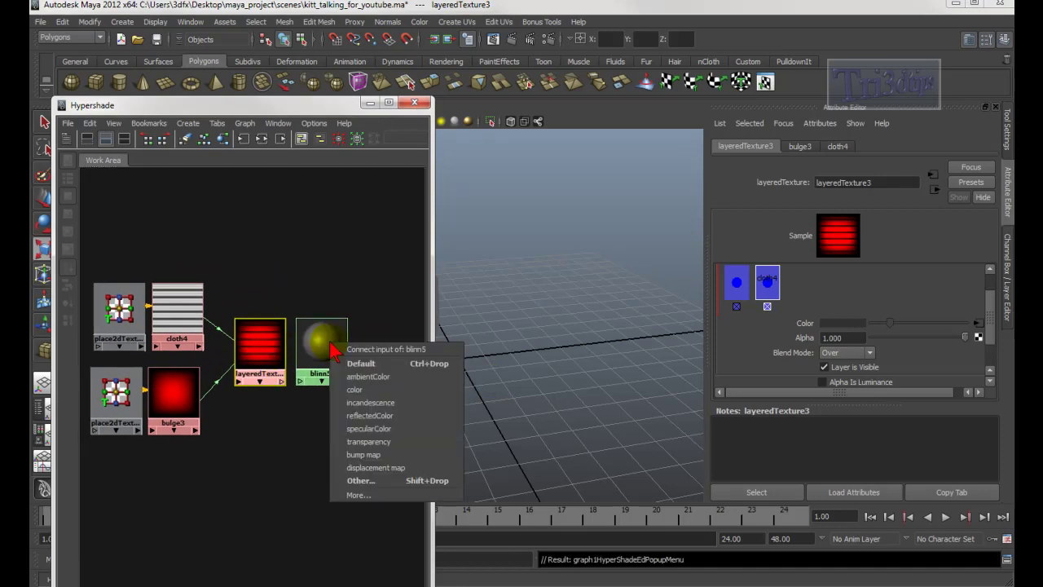
pyautogui.click(368, 390)
# - Undo the selection of the broken gray cube, the Blinn color connection and the Illuminate blend mode change
pyautogui.keyDown('alt'); pyautogui.moveTo(528, 304); pyautogui.dragTo(559, 350); pyautogui.keyUp('alt')
pyautogui.keyDown('alt'); pyautogui.moveTo(482, 342); pyautogui.dragTo(536, 319, button='middle'); pyautogui.keyUp('alt')
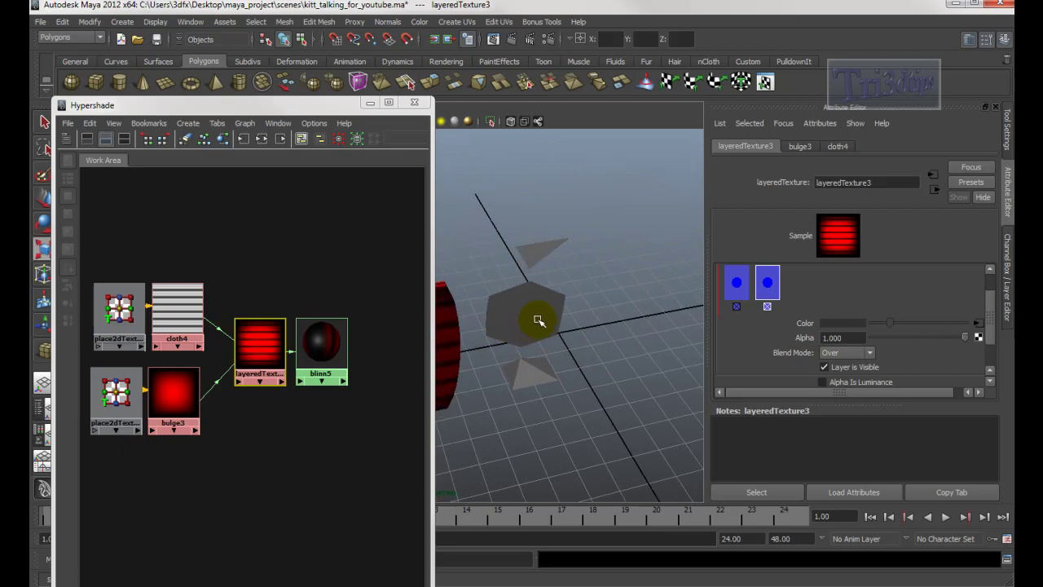
pyautogui.click(536, 321)
pyautogui.moveTo(538, 320)
pyautogui.keyDown('alt'); pyautogui.mouseDown()
pyautogui.moveTo(547, 331)
pyautogui.moveTo(535, 329)
pyautogui.mouseUp(); pyautogui.keyUp('alt')
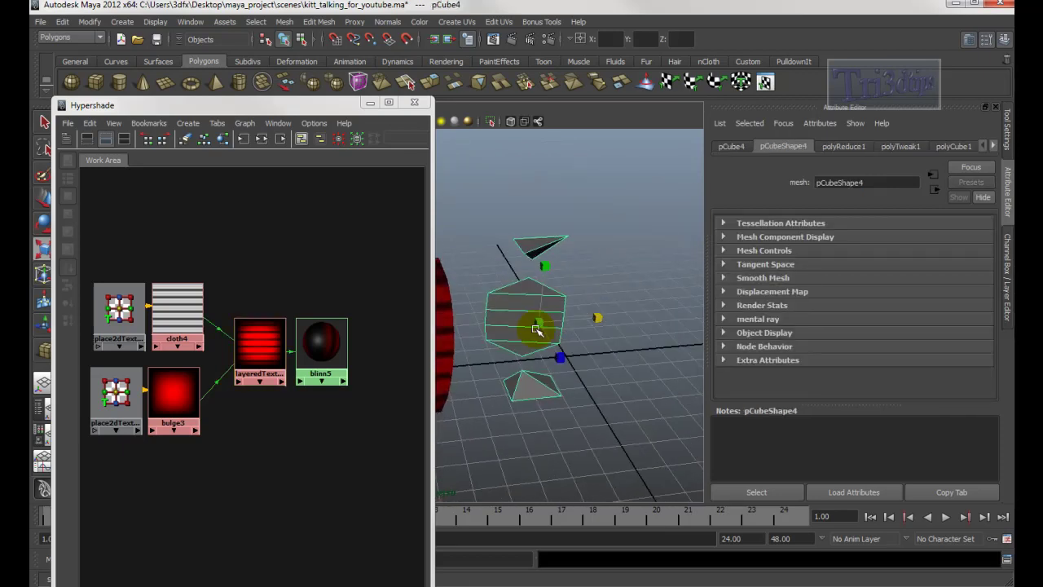
pyautogui.hotkey('ctrl', 'z')
pyautogui.hotkey('ctrl', 'z')
pyautogui.hotkey('ctrl', 'z')
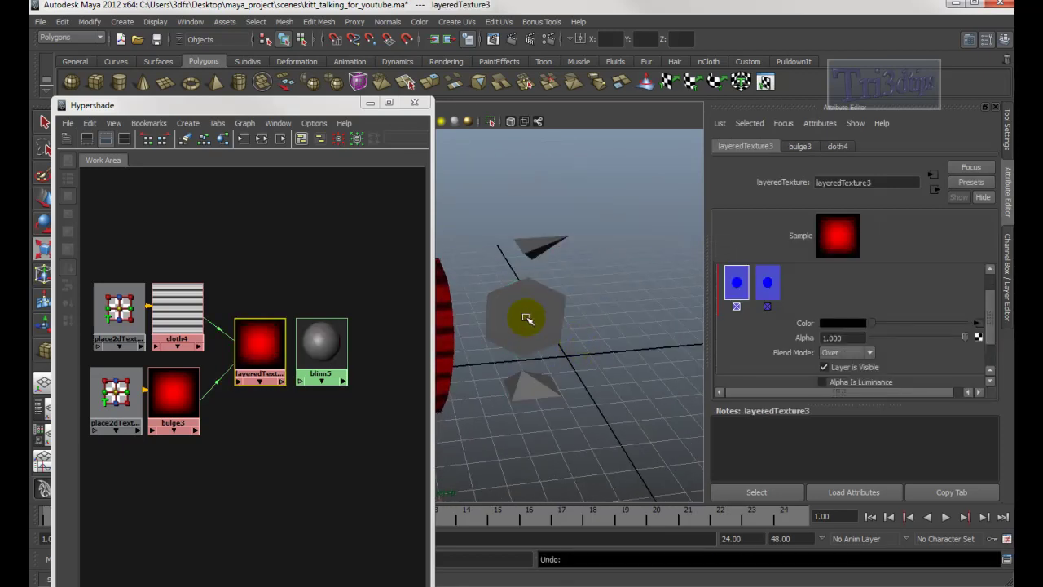
# - Delete the broken gray cube pCube4 beside the red striped panel
pyautogui.click(565, 345)
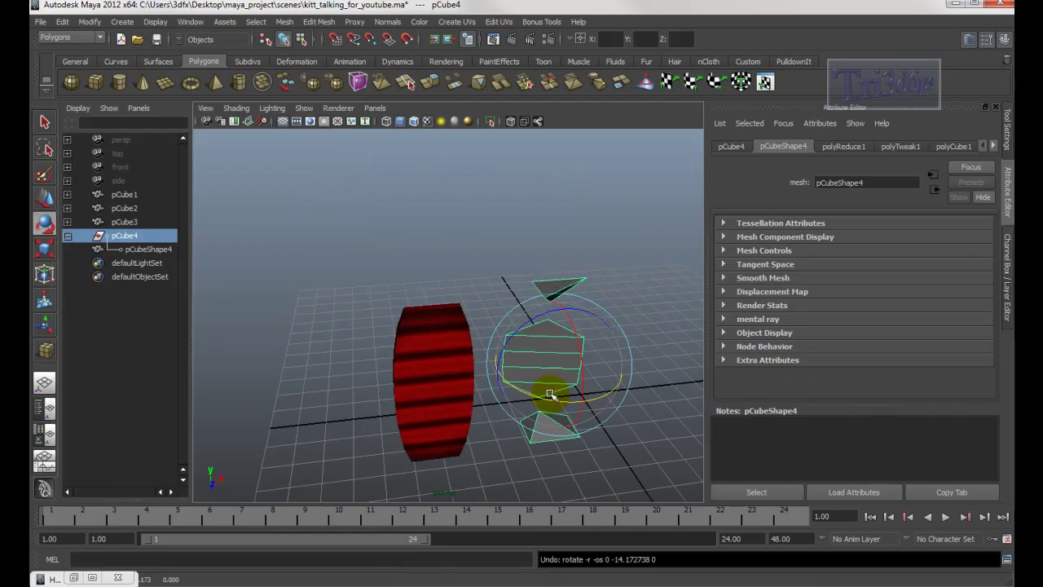
pyautogui.keyDown('alt'); pyautogui.moveTo(549, 400); pyautogui.dragTo(489, 284, button='middle'); pyautogui.keyUp('alt')
pyautogui.press('Delete')
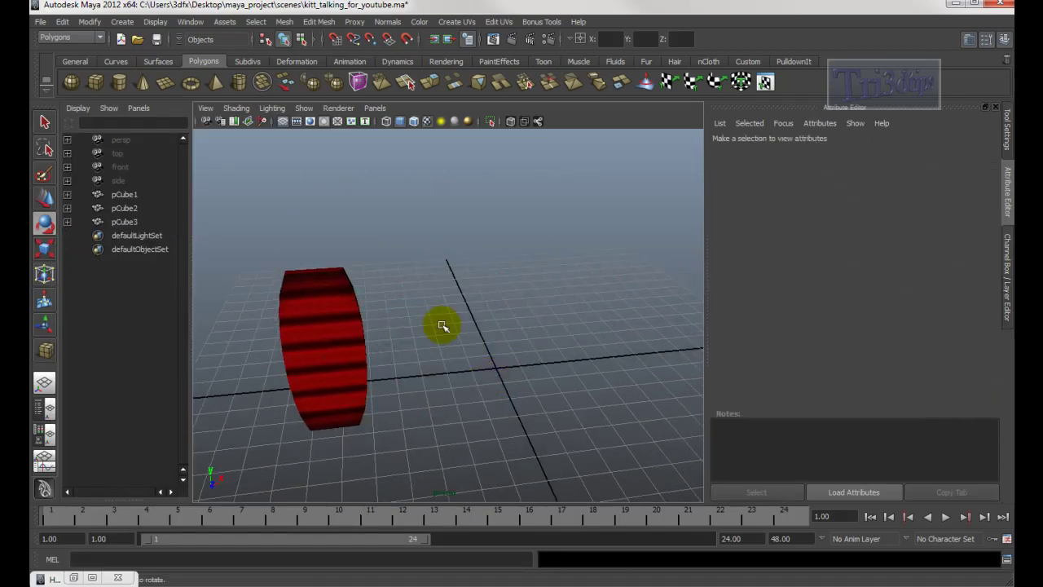
# - Draw a thin upright polygon cube beside the red striped panel
pyautogui.keyDown('alt'); pyautogui.moveTo(458, 332); pyautogui.dragTo(493, 332, button='middle'); pyautogui.keyUp('alt')
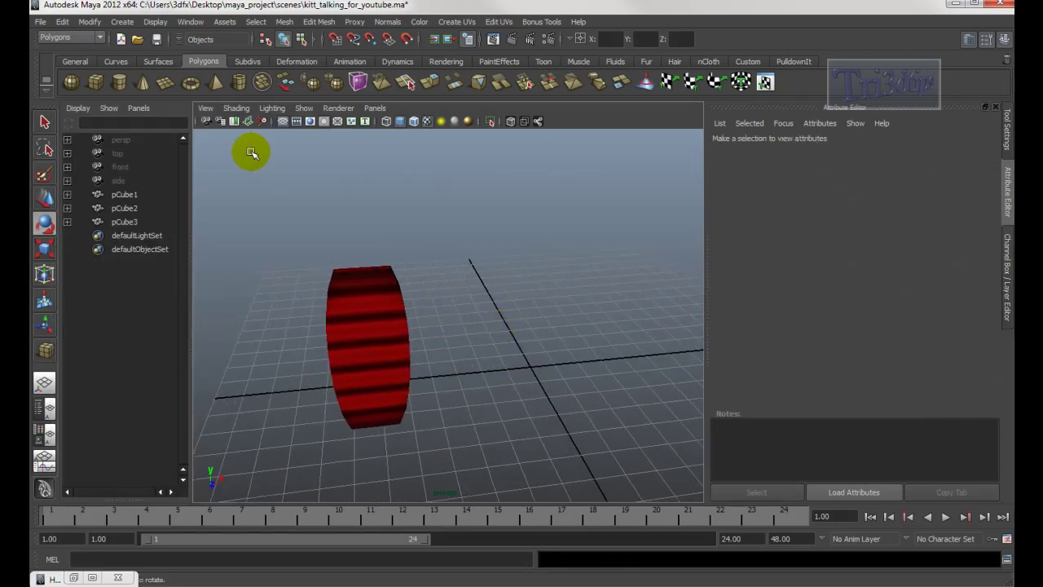
pyautogui.click(95, 82)
pyautogui.moveTo(520, 383); pyautogui.dragTo(608, 263)
# - Set the new cube's height subdivisions to 9 in its polyCube construction inputs
pyautogui.click(1007, 239)
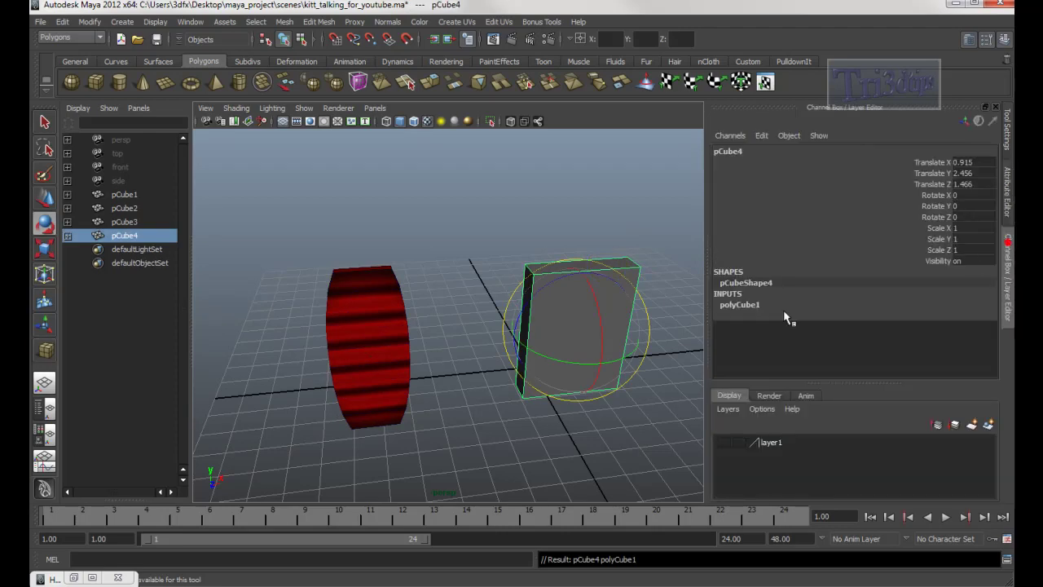
pyautogui.click(739, 305)
pyautogui.click(927, 359)
pyautogui.click(969, 364)
pyautogui.write('9')
pyautogui.press('Return')
# - In the front view, scale the cube to about 1.128 in Y and raise it to about 2.826 to match the striped panel's height
pyautogui.keyDown('alt'); pyautogui.moveTo(607, 336); pyautogui.dragTo(570, 316); pyautogui.keyUp('alt')
pyautogui.press('space')
pyautogui.keyDown('alt'); pyautogui.moveTo(568, 298); pyautogui.dragTo(514, 275, button='middle'); pyautogui.keyUp('alt')
pyautogui.moveTo(489, 272); pyautogui.dragTo(446, 270, button='right')
pyautogui.press('F8')
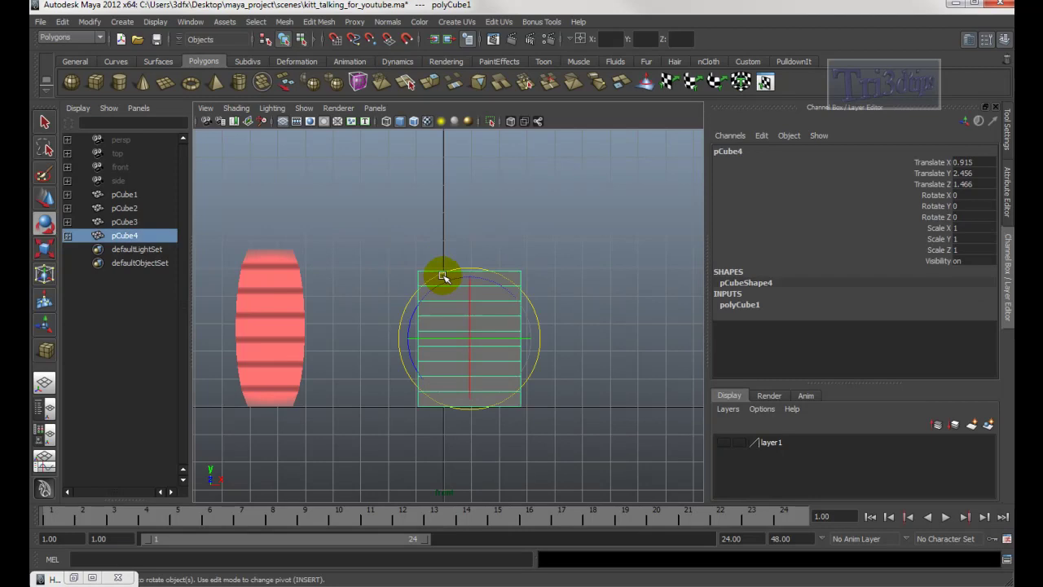
pyautogui.press('r')
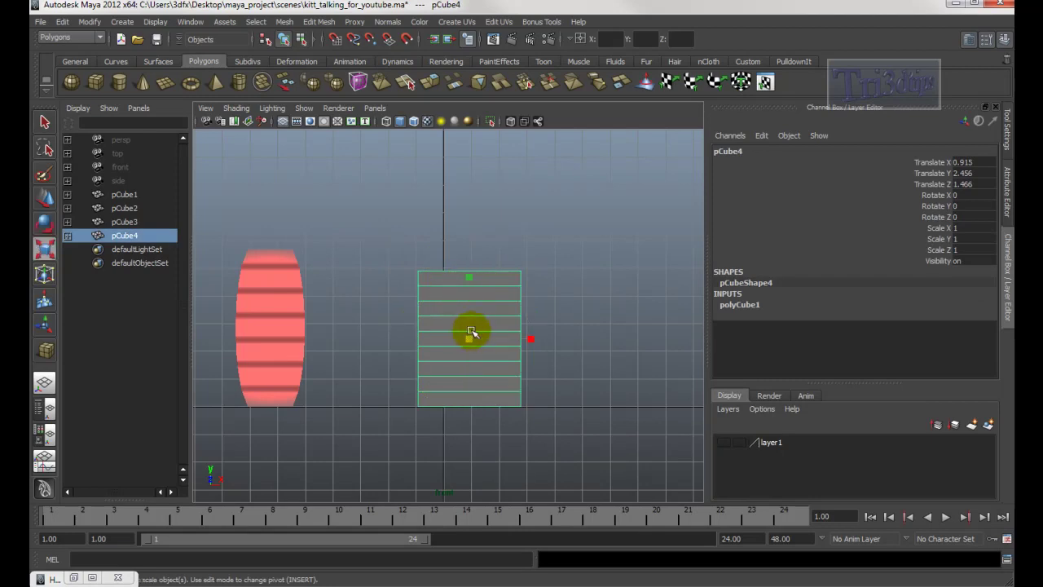
pyautogui.moveTo(469, 278)
pyautogui.mouseDown()
pyautogui.moveTo(472, 252)
pyautogui.moveTo(466, 284)
pyautogui.mouseUp()
pyautogui.press('w')
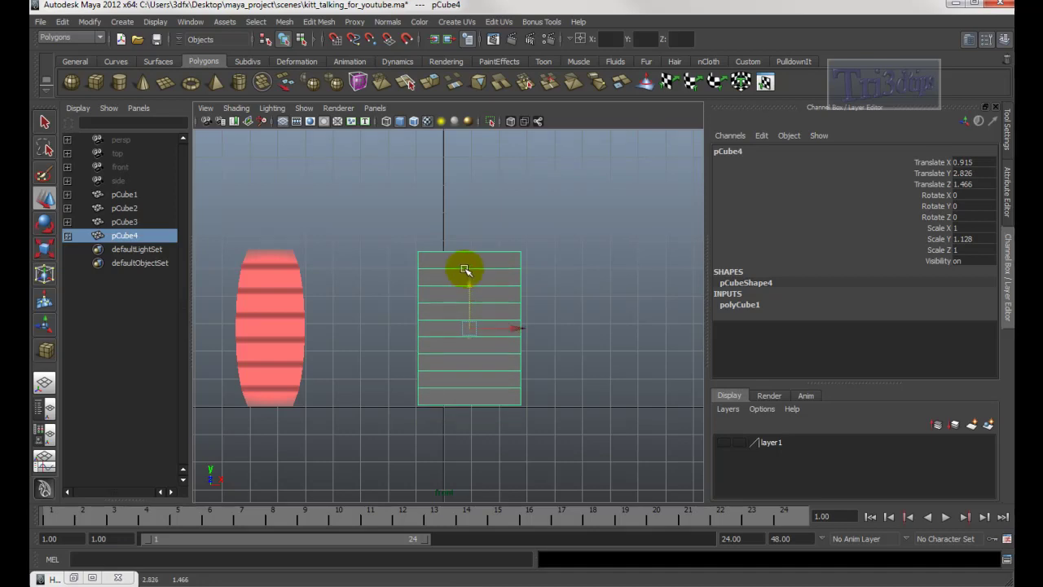
# - Select the cube's top and bottom vertex rows and scale them inward horizontally to about half width
pyautogui.moveTo(461, 269); pyautogui.dragTo(410, 242, button='right')
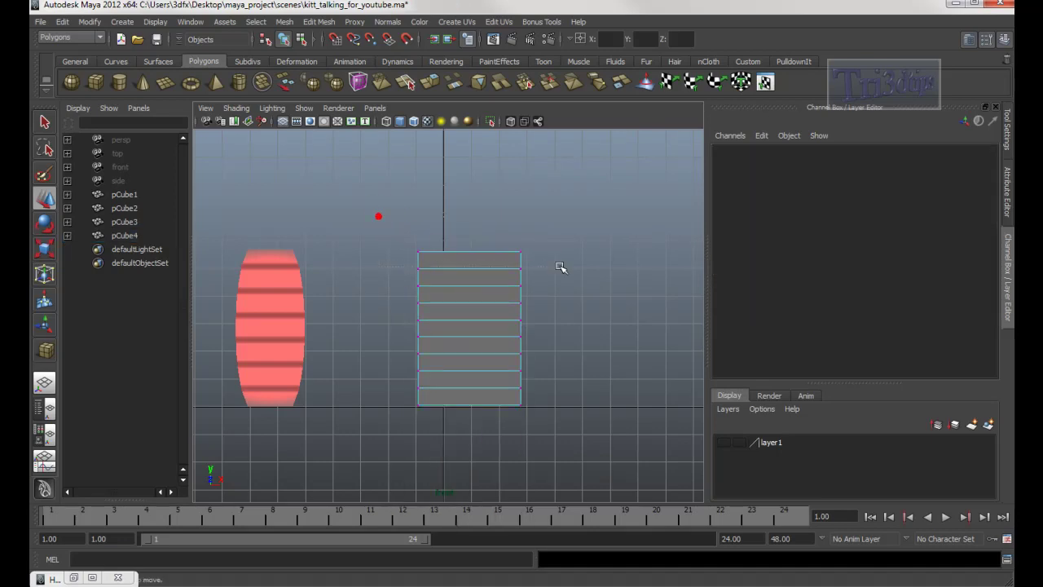
pyautogui.moveTo(410, 242); pyautogui.dragTo(560, 262)
pyautogui.keyDown('shift'); pyautogui.moveTo(400, 394); pyautogui.dragTo(617, 437); pyautogui.keyUp('shift')
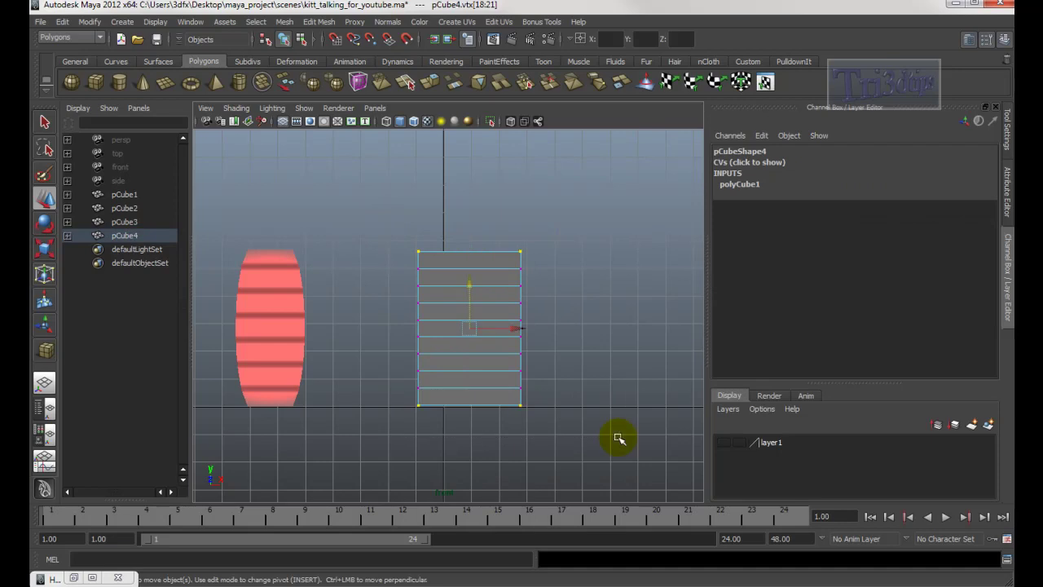
pyautogui.press('r')
pyautogui.moveTo(409, 327); pyautogui.dragTo(439, 330)
# - Scale the second and third vertex rows from both ends inward by decreasing amounts to round the outline, and return to whole-object selection in perspective
pyautogui.moveTo(392, 262); pyautogui.dragTo(555, 280)
pyautogui.keyDown('shift'); pyautogui.moveTo(405, 376); pyautogui.dragTo(565, 394); pyautogui.keyUp('shift')
pyautogui.moveTo(409, 329); pyautogui.dragTo(422, 331)
pyautogui.moveTo(402, 368); pyautogui.dragTo(565, 377)
pyautogui.keyDown('shift'); pyautogui.moveTo(391, 278); pyautogui.dragTo(551, 296); pyautogui.keyUp('shift')
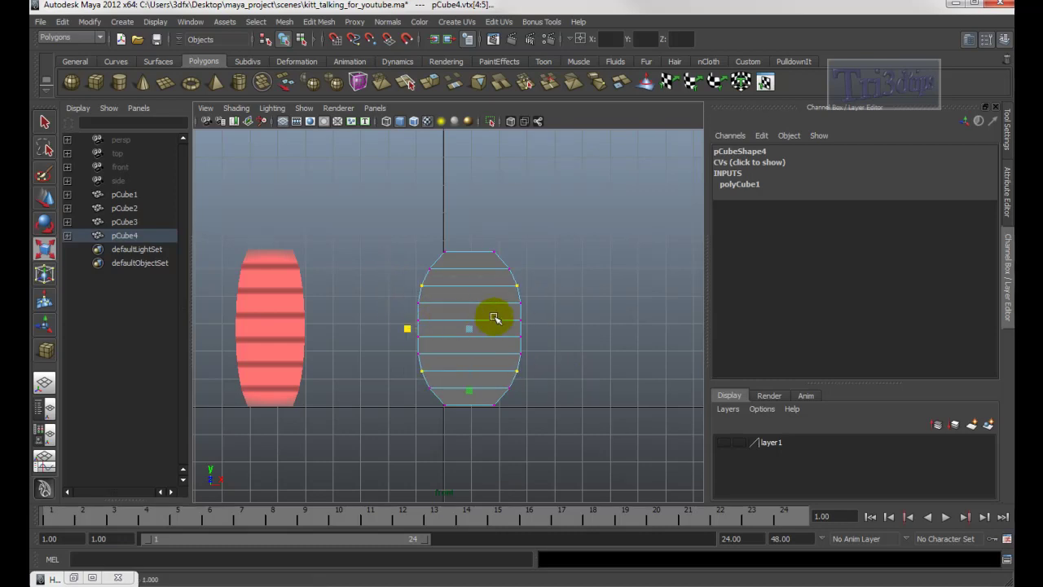
pyautogui.moveTo(494, 318); pyautogui.dragTo(538, 299, button='right')
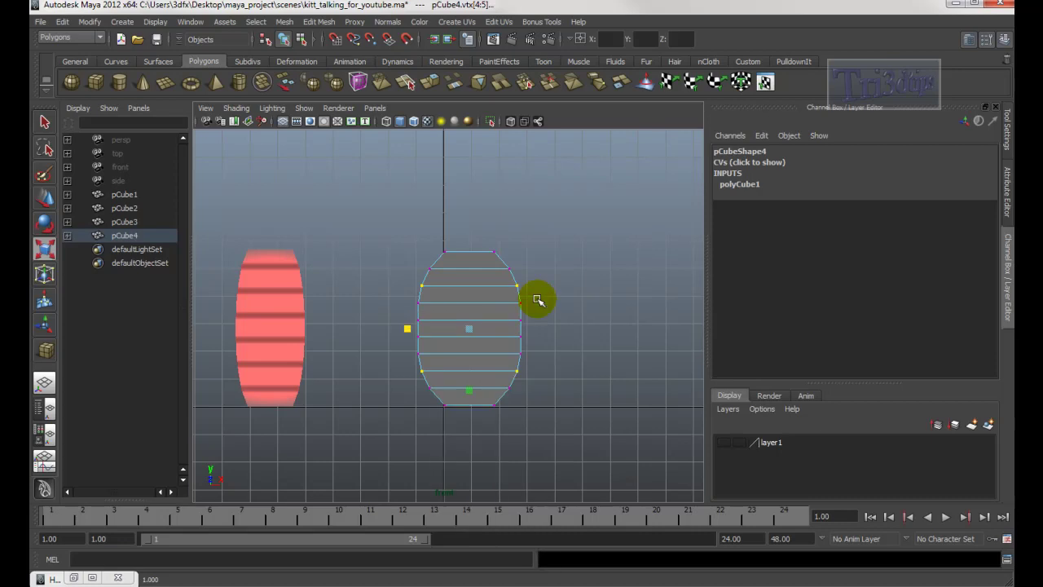
pyautogui.press('space')
pyautogui.moveTo(557, 307); pyautogui.dragTo(414, 291)
pyautogui.click(489, 291)
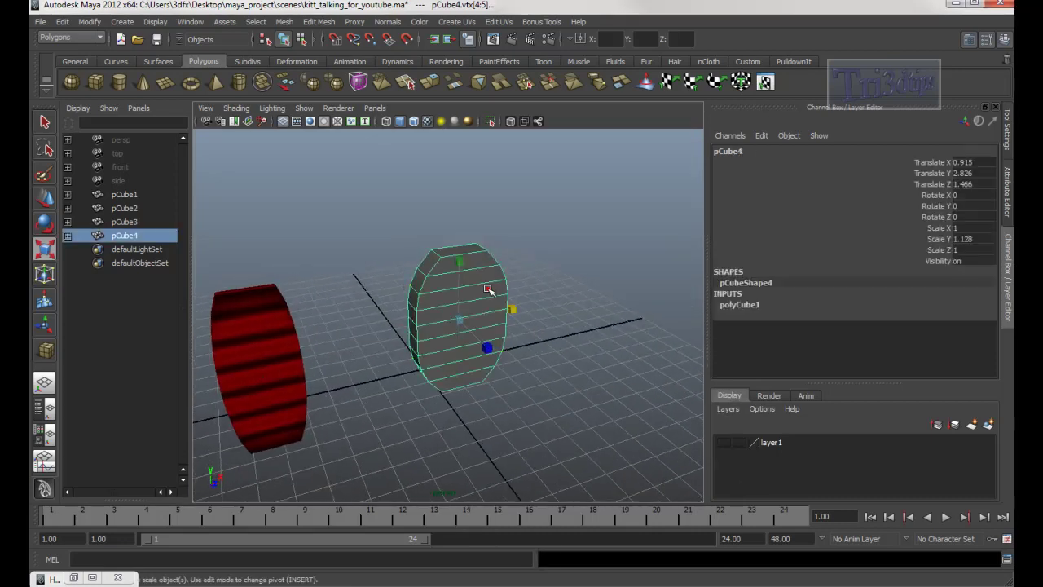
pyautogui.keyDown('alt'); pyautogui.moveTo(541, 334); pyautogui.dragTo(521, 247); pyautogui.keyUp('alt')
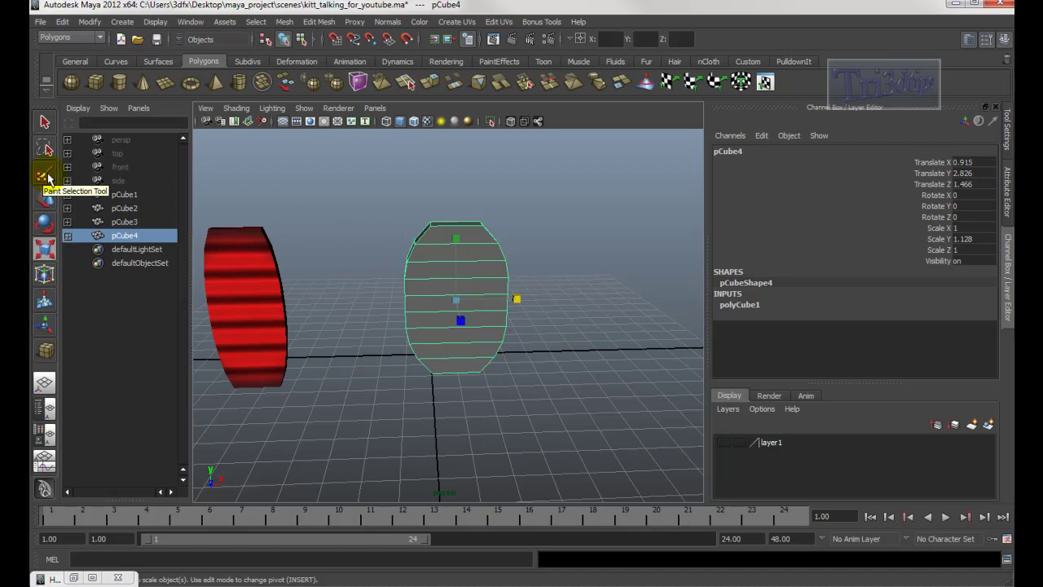
# - Open the layered texture's attributes from the Hypershade and remove its default green layer
pyautogui.click(78, 578)
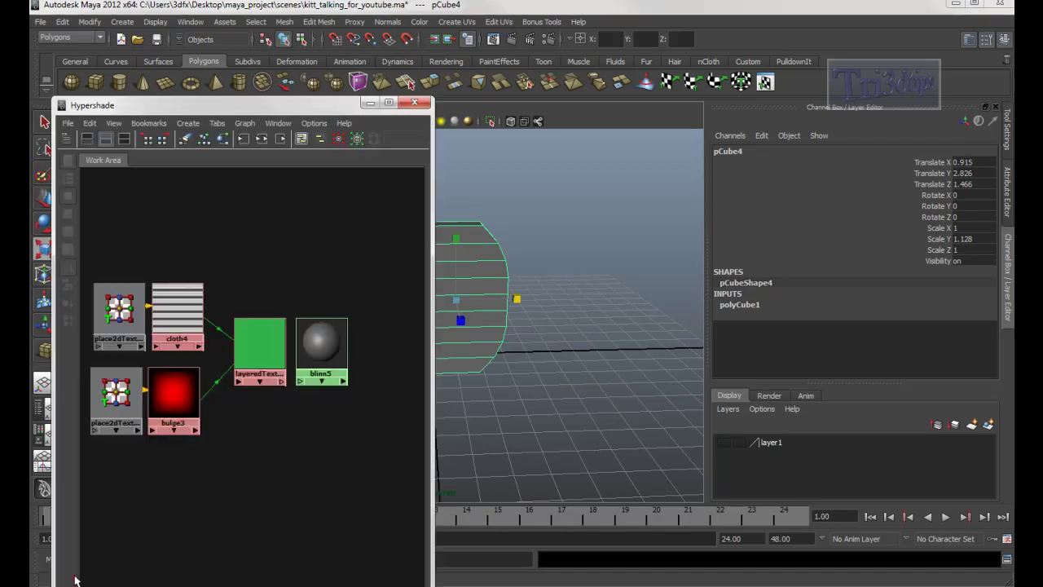
pyautogui.moveTo(279, 105); pyautogui.dragTo(323, 212)
pyautogui.click(297, 382)
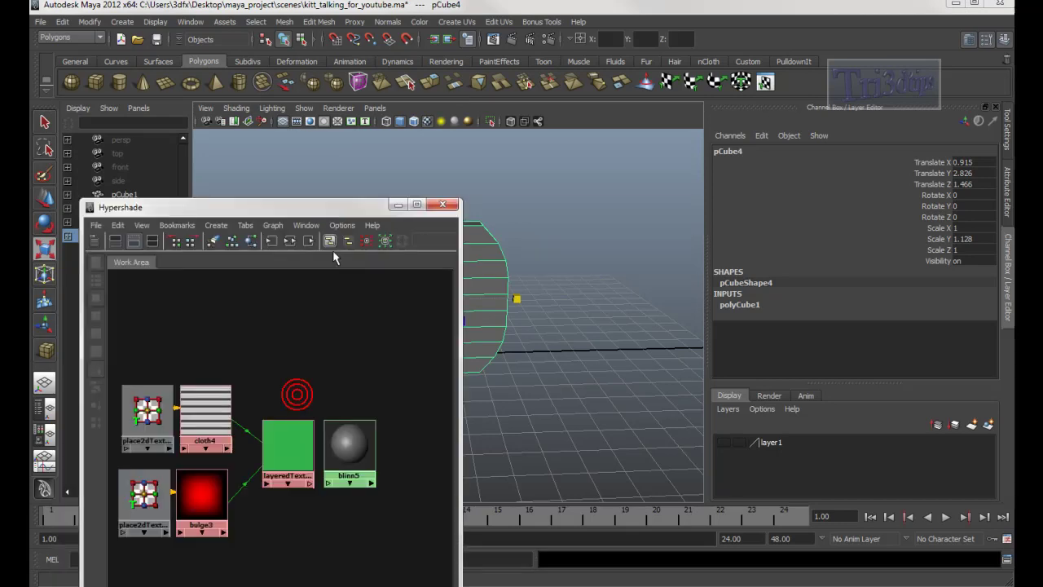
pyautogui.moveTo(344, 440); pyautogui.dragTo(299, 445, button='middle')
pyautogui.click(295, 445)
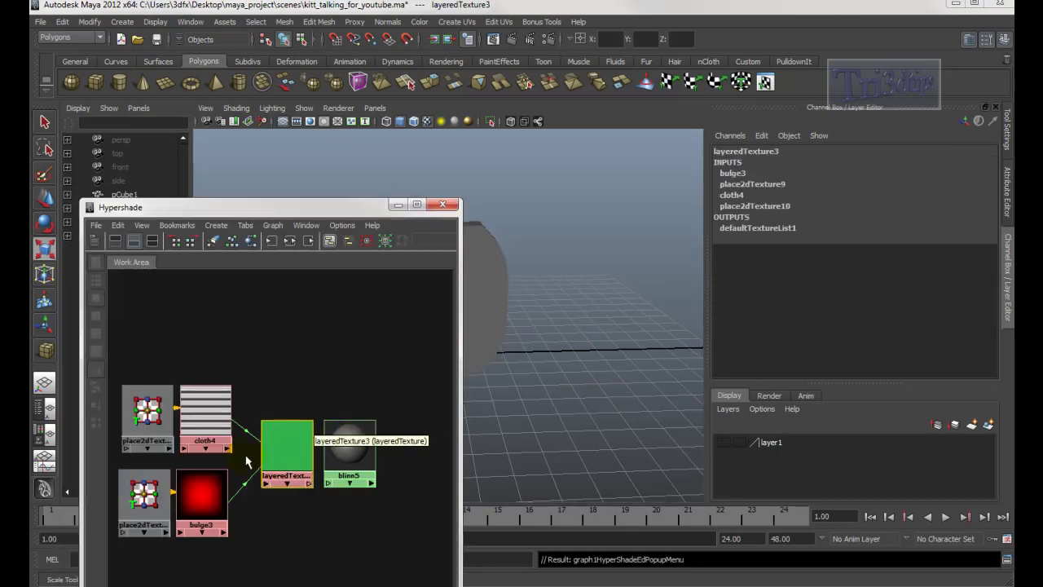
pyautogui.doubleClick(281, 453)
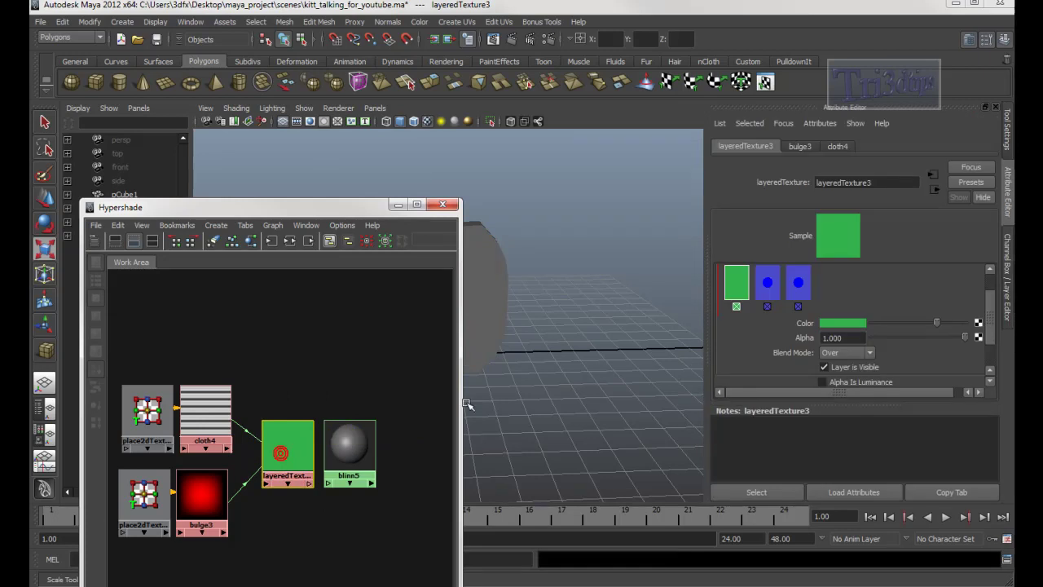
pyautogui.click(737, 308)
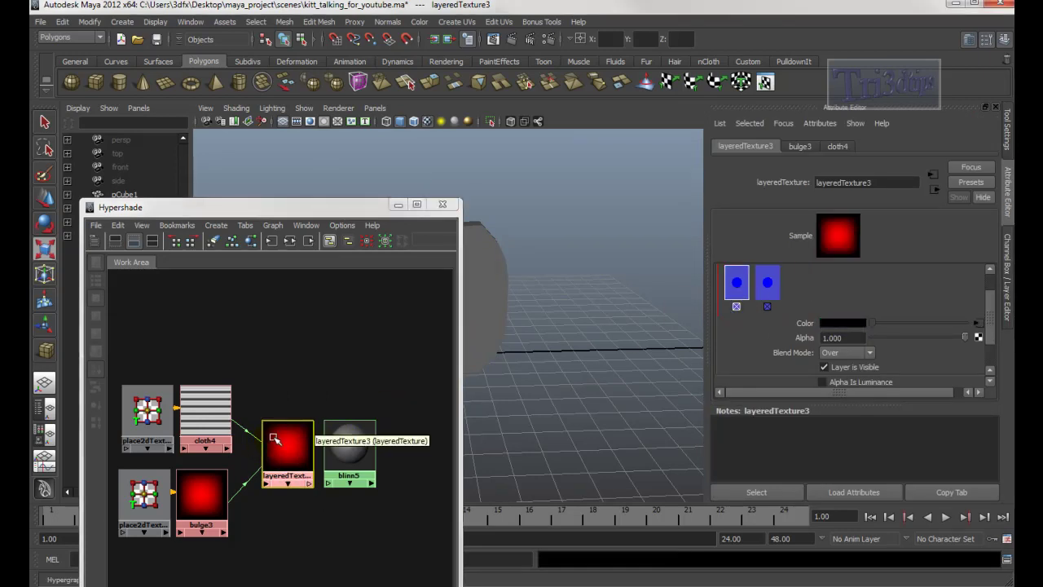
# - Connect the layered texture to the color of the blinn5 material
pyautogui.moveTo(285, 441); pyautogui.dragTo(348, 450, button='middle')
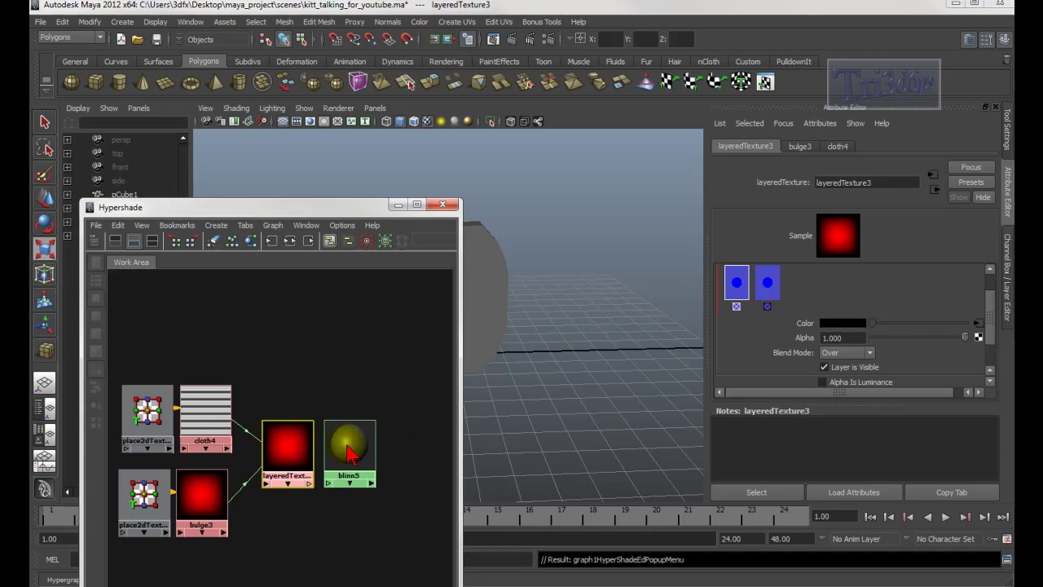
pyautogui.click(388, 493)
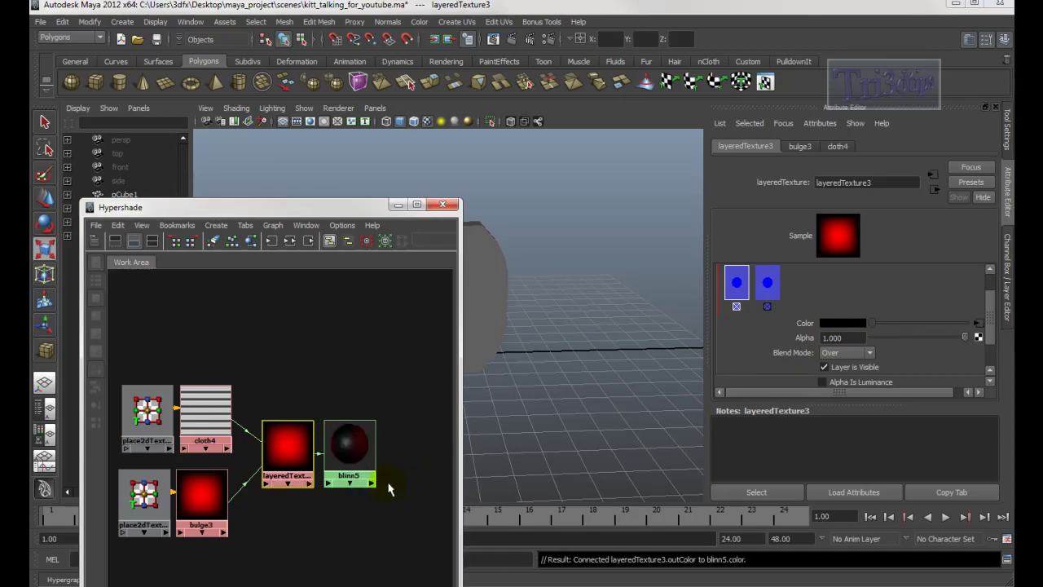
pyautogui.moveTo(345, 205); pyautogui.dragTo(232, 271)
# - Paint-select all front faces of the rounded cube and assign the blinn5 material to them
pyautogui.click(444, 283)
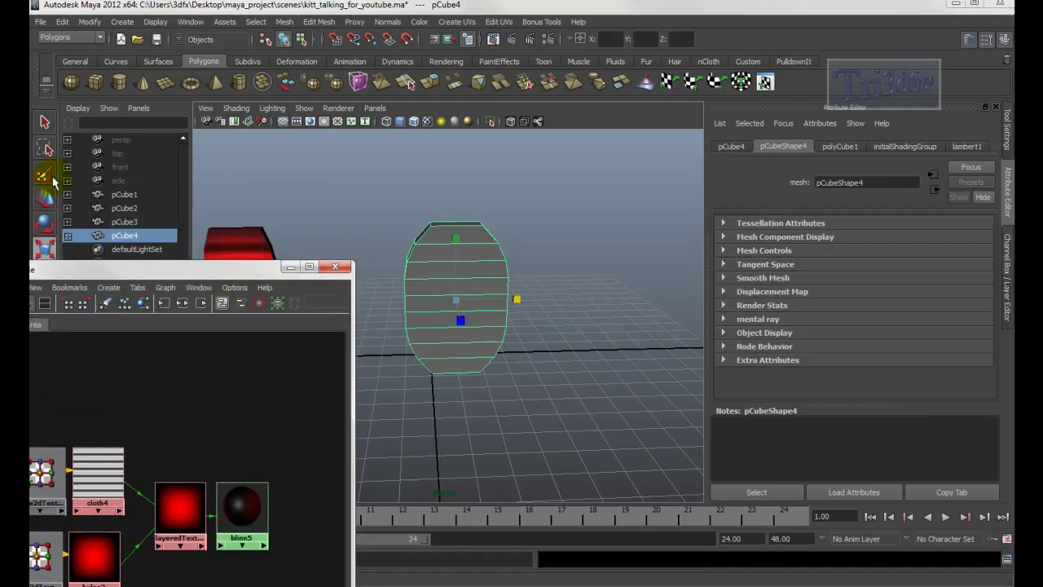
pyautogui.click(45, 176)
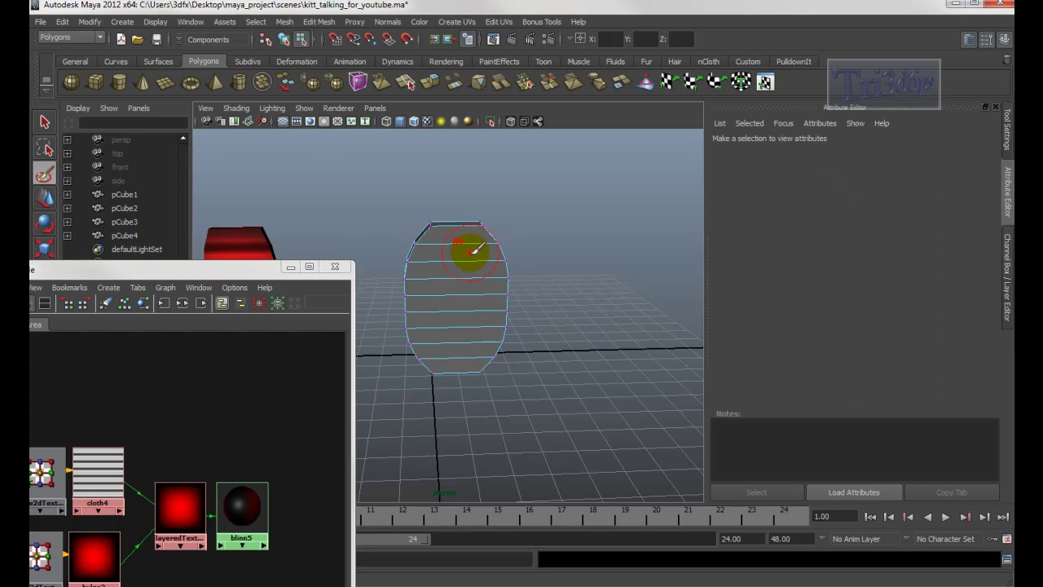
pyautogui.moveTo(462, 260); pyautogui.dragTo(461, 291, button='right')
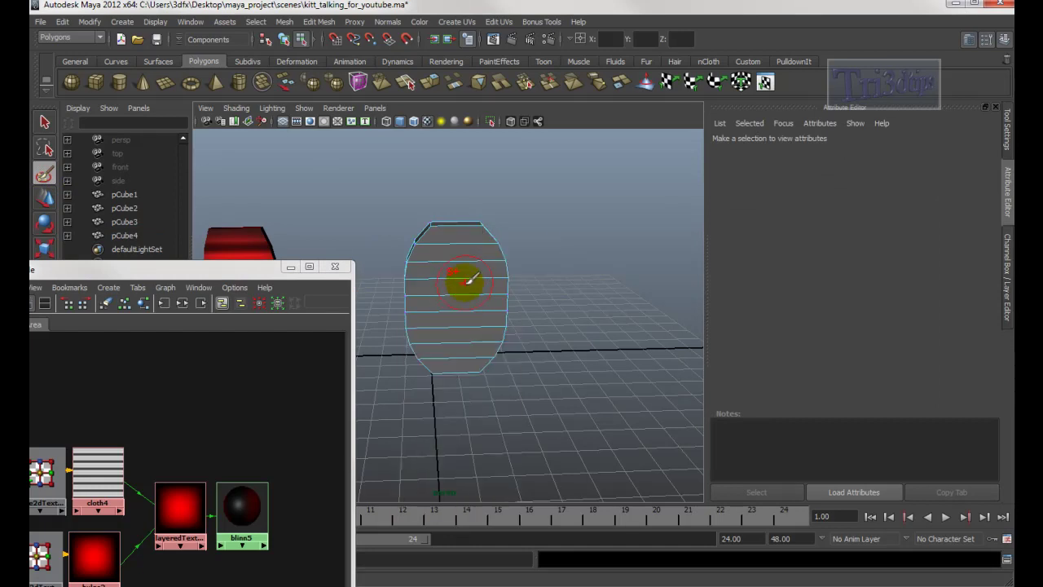
pyautogui.moveTo(464, 256)
pyautogui.mouseDown()
pyautogui.moveTo(461, 245)
pyautogui.moveTo(454, 350)
pyautogui.moveTo(454, 285)
pyautogui.moveTo(582, 256)
pyautogui.moveTo(338, 203)
pyautogui.moveTo(310, 321)
pyautogui.moveTo(517, 282)
pyautogui.moveTo(473, 274)
pyautogui.mouseUp()
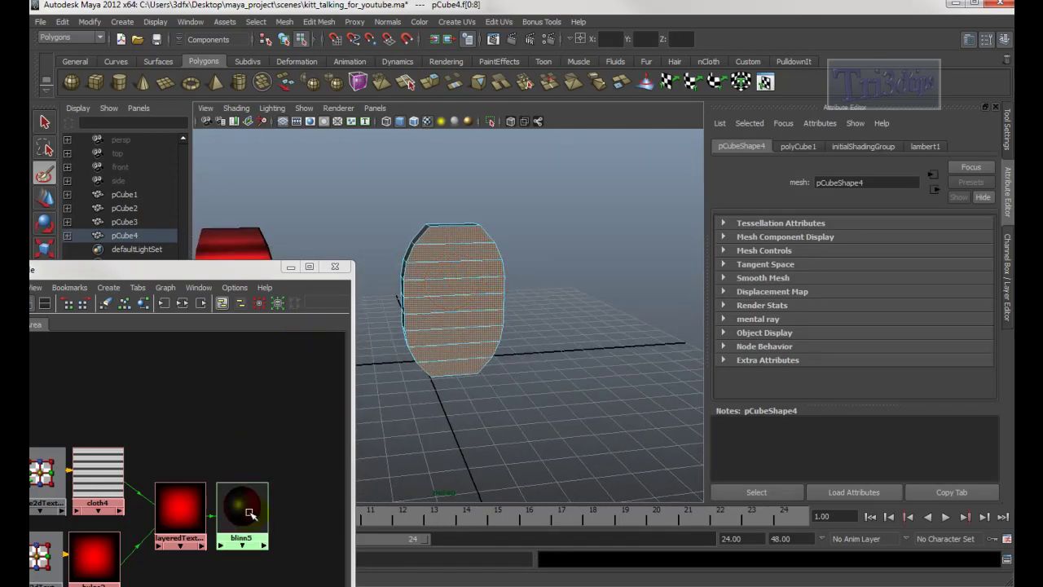
pyautogui.moveTo(240, 510); pyautogui.dragTo(241, 404, button='right')
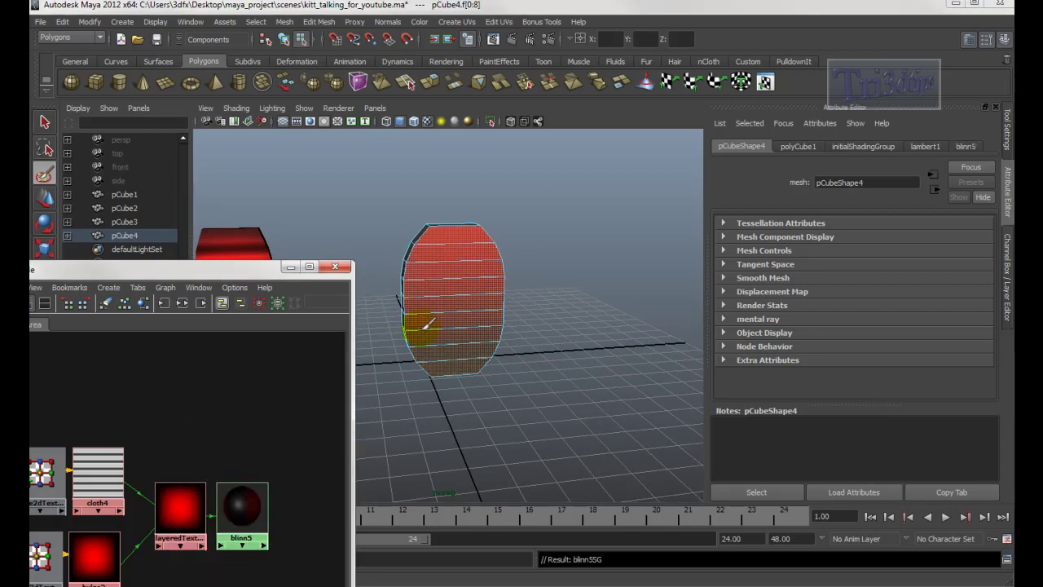
pyautogui.click(291, 266)
pyautogui.keyDown('alt'); pyautogui.moveTo(516, 321); pyautogui.dragTo(499, 334); pyautogui.keyUp('alt')
pyautogui.keyDown('alt'); pyautogui.moveTo(506, 391); pyautogui.dragTo(493, 313); pyautogui.keyUp('alt')
pyautogui.press('F8')
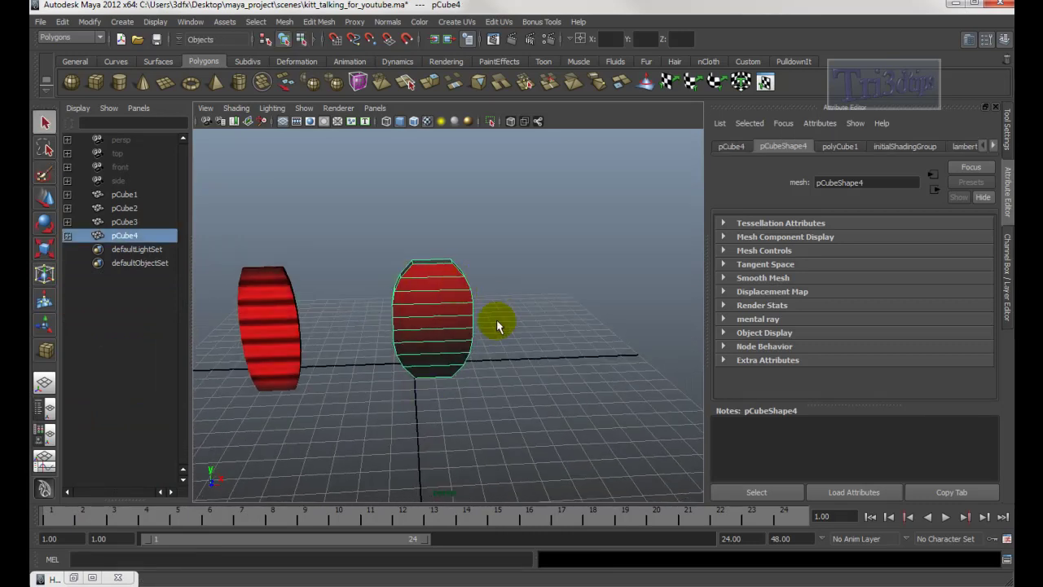
pyautogui.keyDown('alt'); pyautogui.moveTo(448, 256); pyautogui.dragTo(468, 236); pyautogui.keyUp('alt')
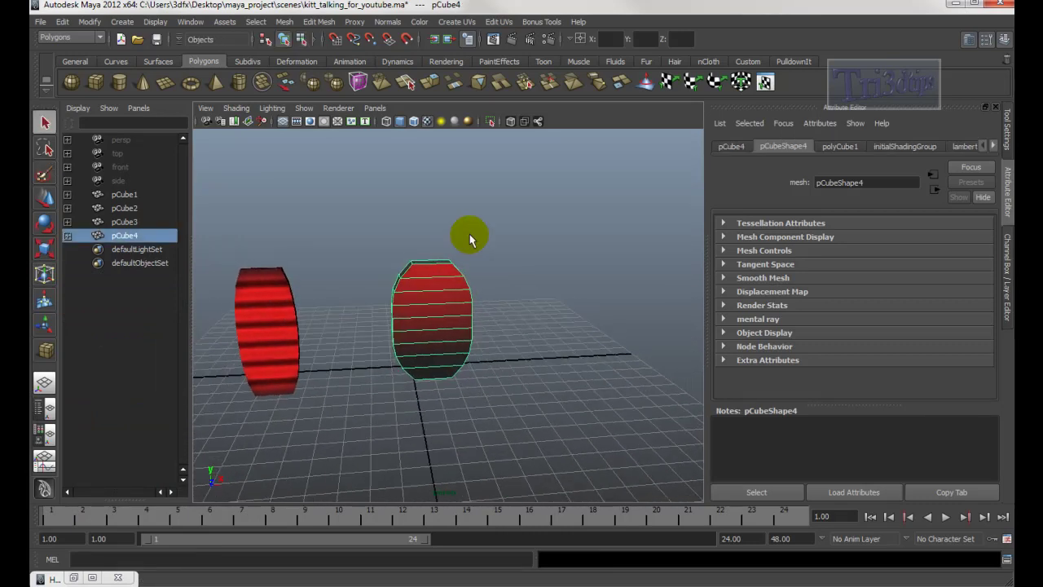
# - Paint-select the rounded cube's front faces and apply planar UV mapping from the Z axis, fitted to the bounding box
pyautogui.click(50, 174)
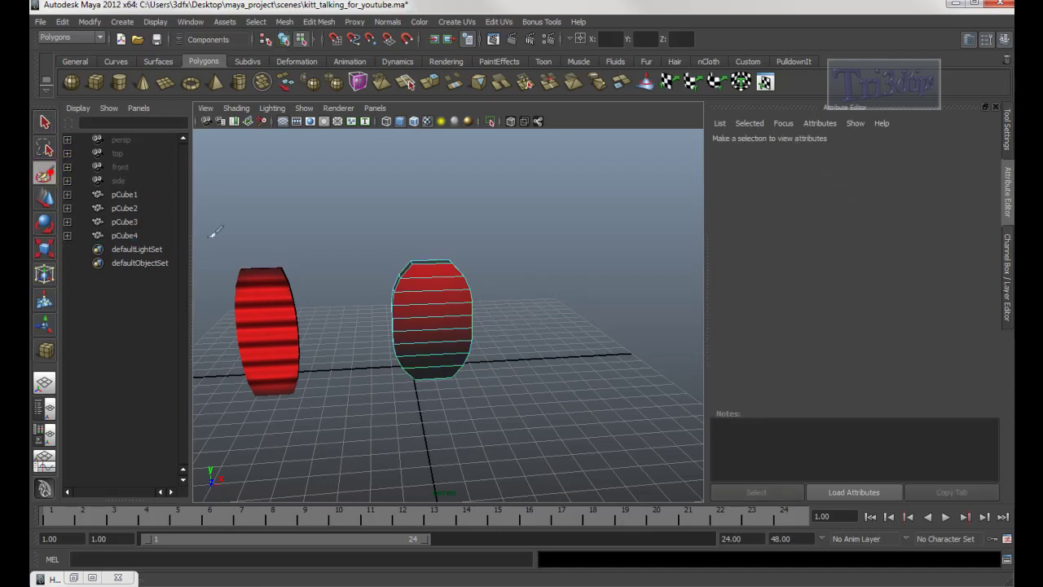
pyautogui.moveTo(447, 298); pyautogui.dragTo(441, 306, button='right')
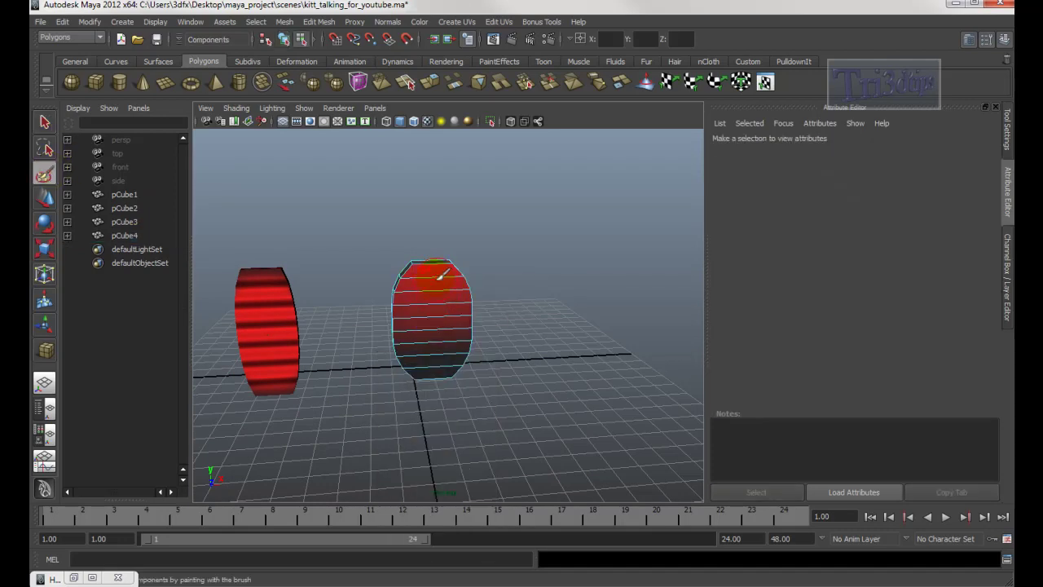
pyautogui.moveTo(442, 271)
pyautogui.mouseDown()
pyautogui.moveTo(444, 352)
pyautogui.moveTo(433, 239)
pyautogui.moveTo(451, 303)
pyautogui.mouseUp()
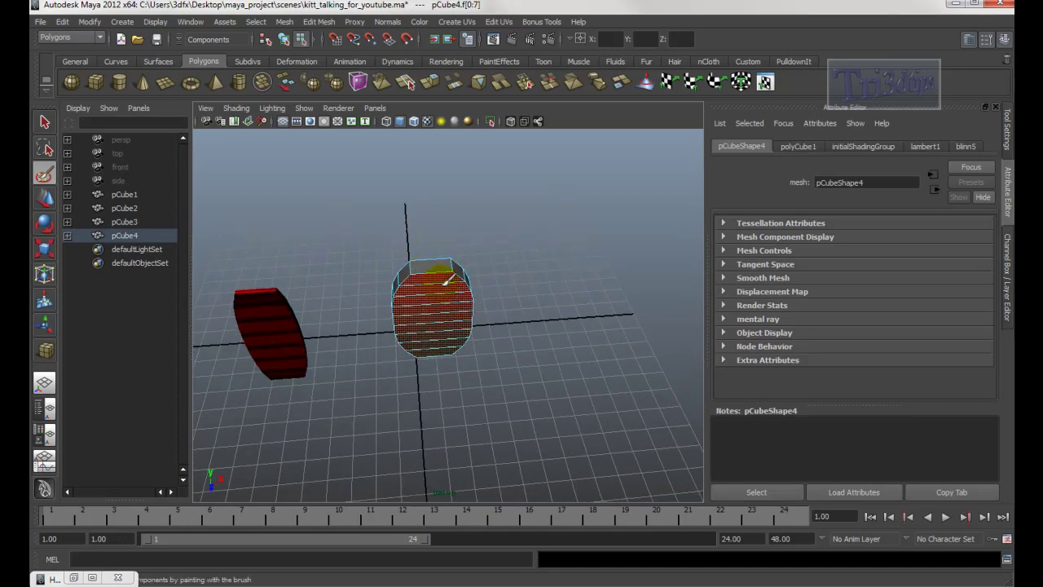
pyautogui.moveTo(550, 298)
pyautogui.keyDown('alt'); pyautogui.mouseDown()
pyautogui.moveTo(508, 217)
pyautogui.moveTo(601, 292)
pyautogui.moveTo(540, 263)
pyautogui.moveTo(584, 270)
pyautogui.mouseUp(); pyautogui.keyUp('alt')
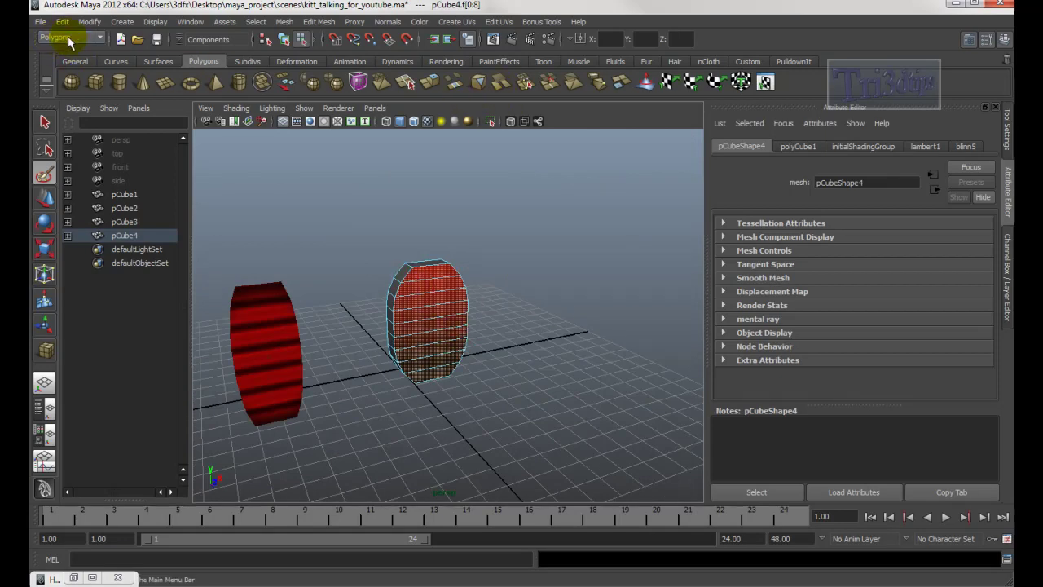
pyautogui.click(460, 22)
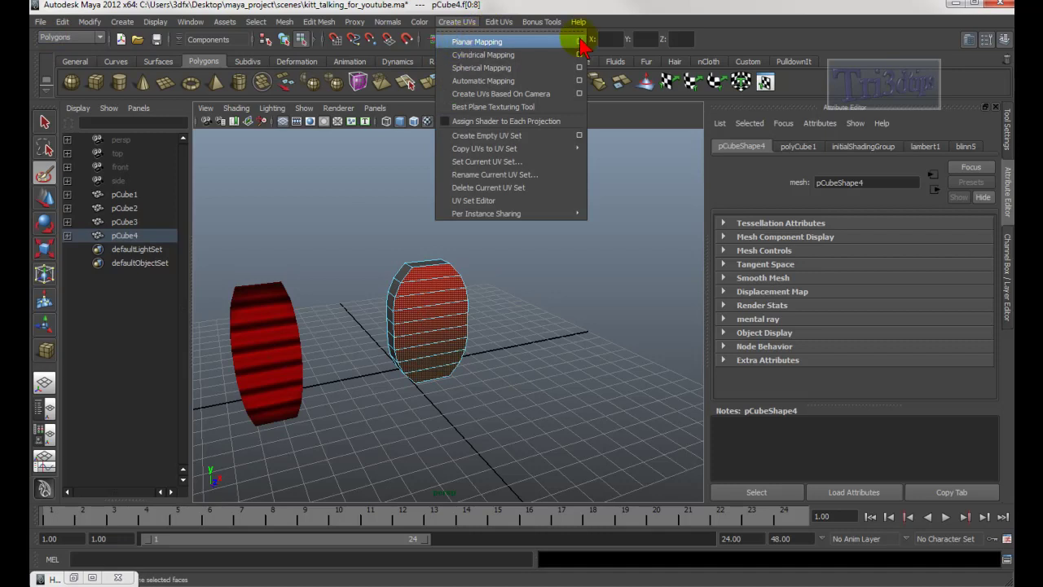
pyautogui.click(580, 42)
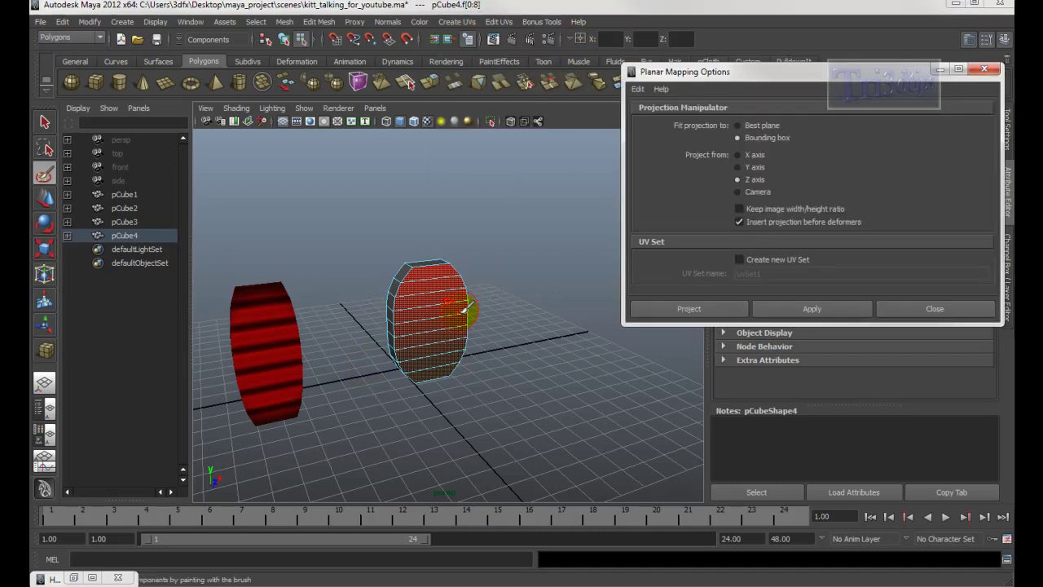
pyautogui.keyDown('alt'); pyautogui.moveTo(297, 432); pyautogui.dragTo(291, 438); pyautogui.keyUp('alt')
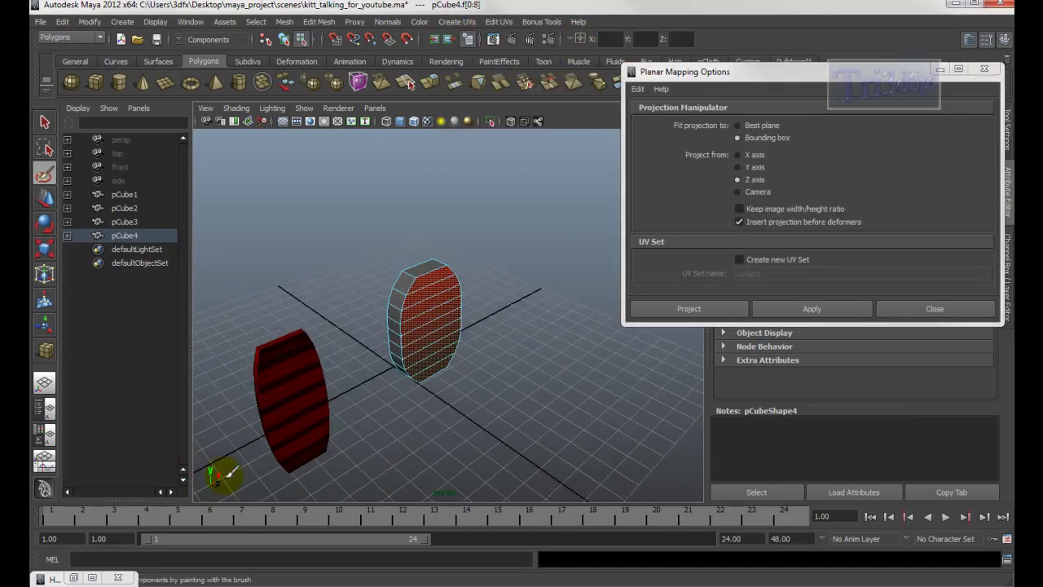
pyautogui.click(693, 310)
pyautogui.keyDown('alt'); pyautogui.moveTo(532, 318); pyautogui.dragTo(504, 303); pyautogui.keyUp('alt')
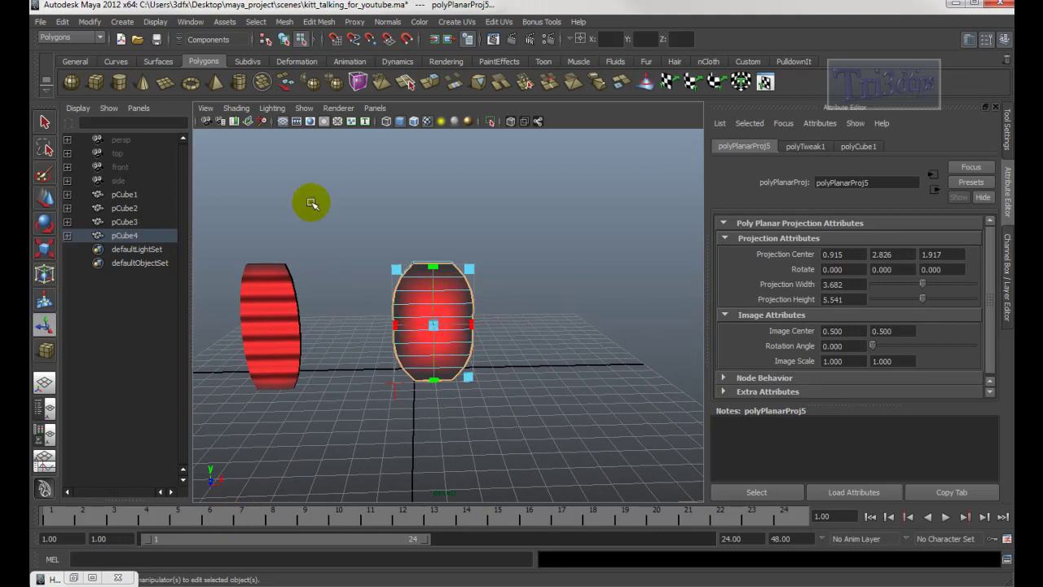
# - Review the attributes and 2D placement settings of the bulge3 and cloth4 textures in the Hypershade
pyautogui.click(73, 578)
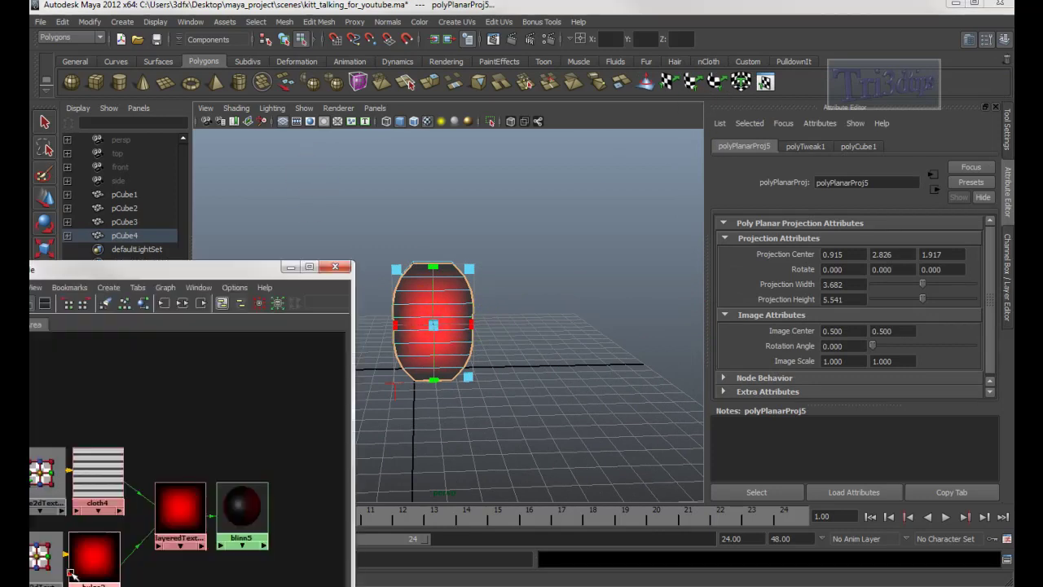
pyautogui.moveTo(219, 268); pyautogui.dragTo(356, 138)
pyautogui.click(228, 420)
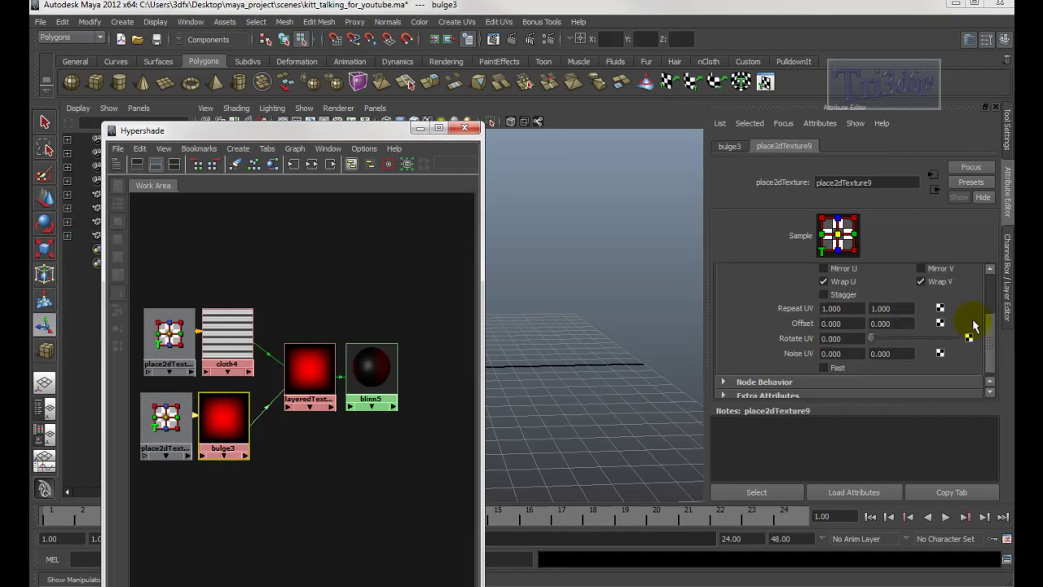
pyautogui.moveTo(993, 337); pyautogui.dragTo(991, 289)
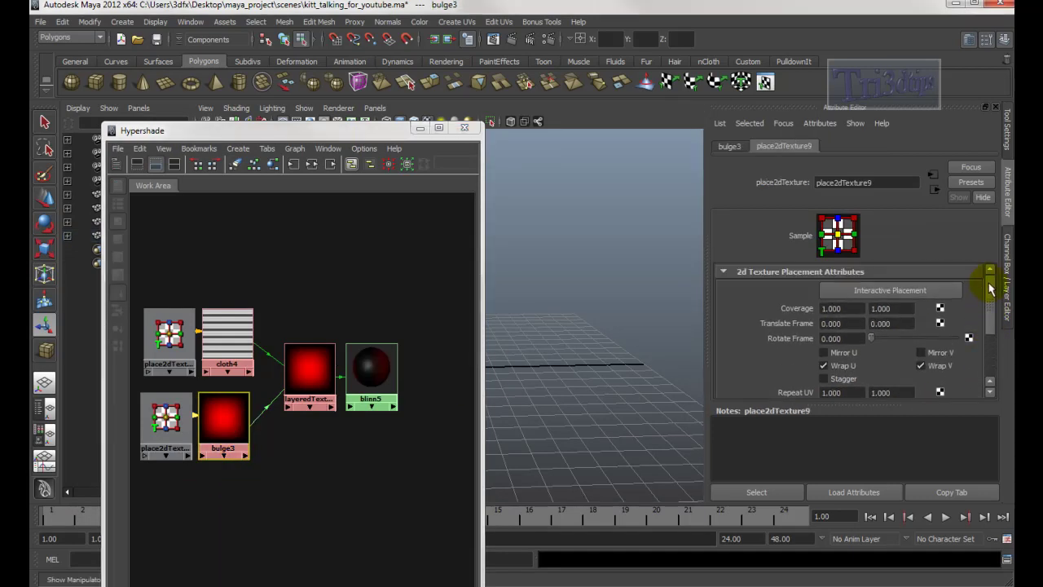
pyautogui.click(228, 338)
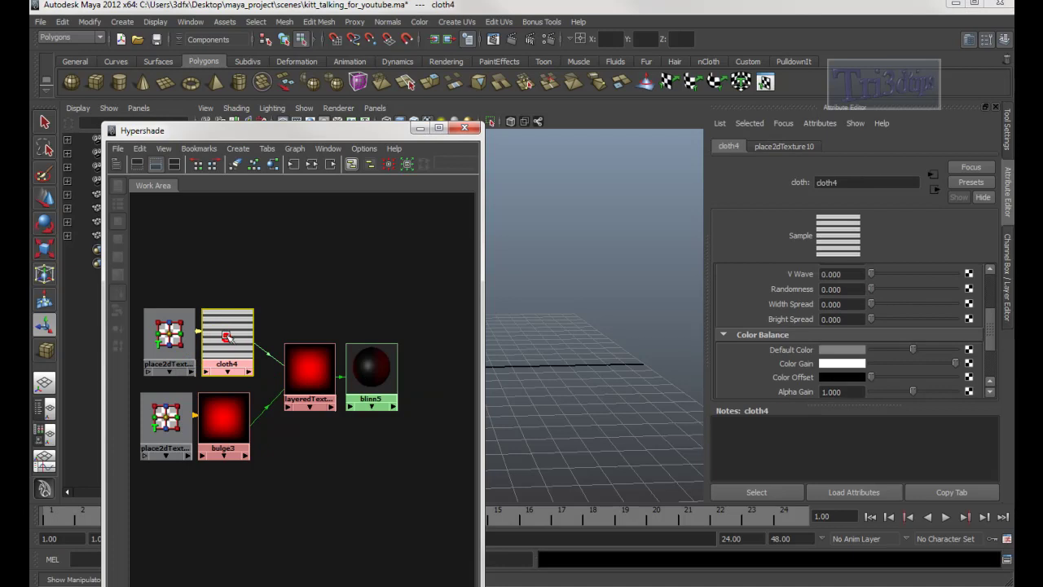
pyautogui.moveTo(990, 336); pyautogui.dragTo(991, 349)
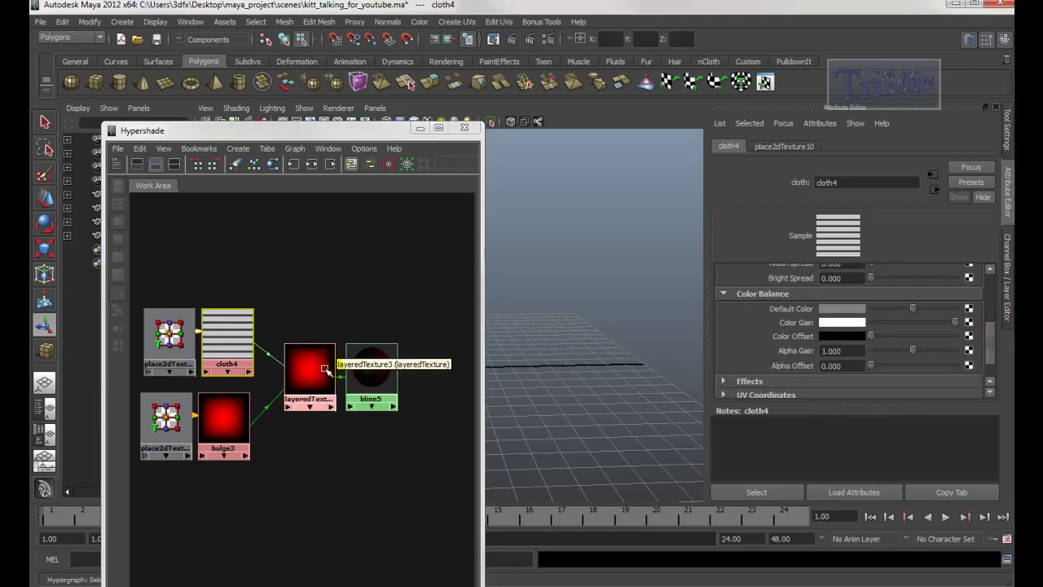
pyautogui.click(232, 332)
pyautogui.moveTo(991, 336); pyautogui.dragTo(877, 194)
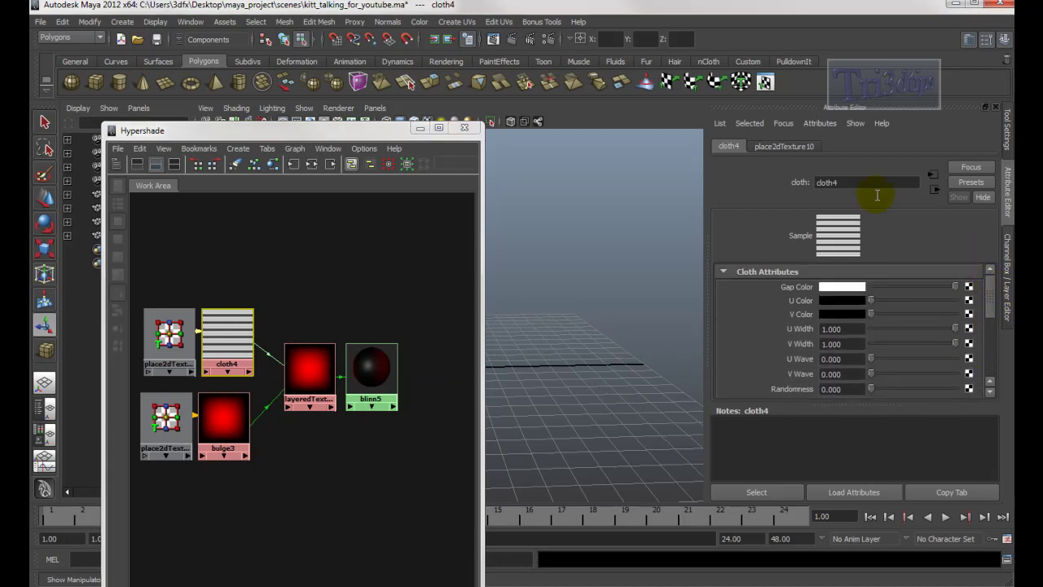
pyautogui.click(802, 145)
pyautogui.moveTo(991, 312); pyautogui.dragTo(988, 337)
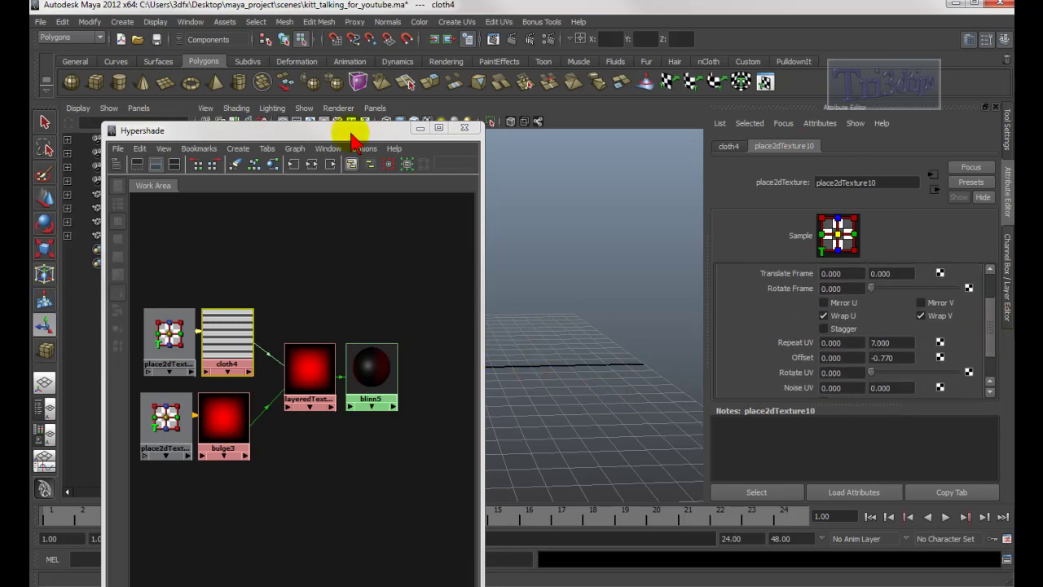
# - Set the blend mode of the bulge layer in layeredTexture3 to Illuminate and check the cloth layer's settings
pyautogui.moveTo(349, 131); pyautogui.dragTo(186, 109)
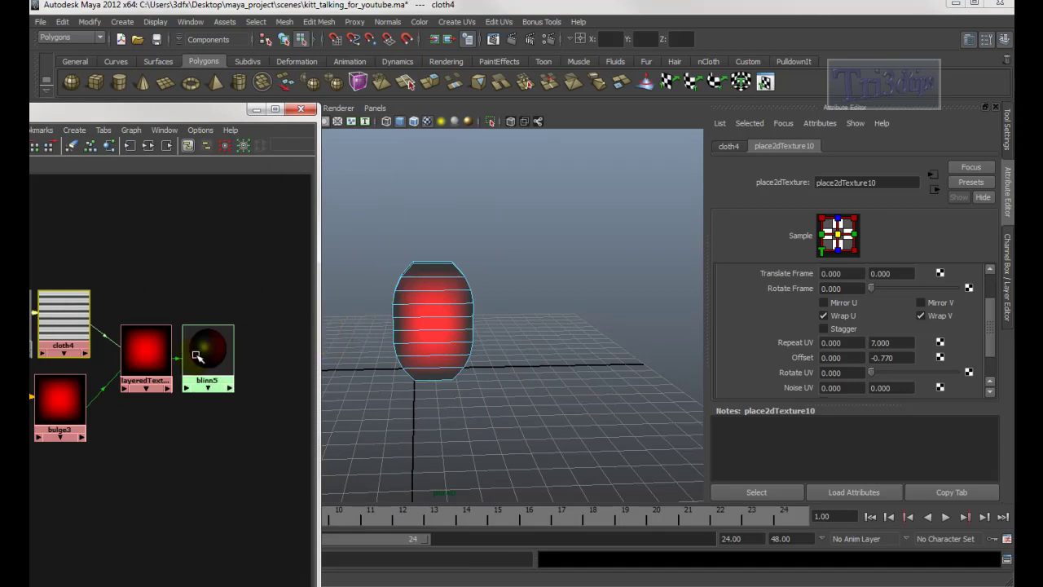
pyautogui.moveTo(205, 354); pyautogui.dragTo(236, 354)
pyautogui.click(146, 352)
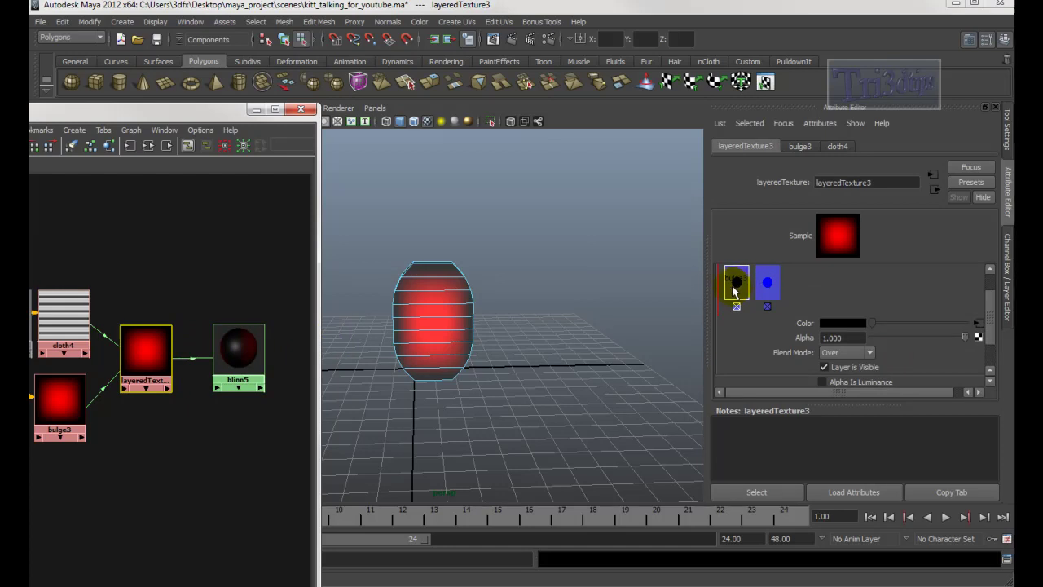
pyautogui.click(737, 286)
pyautogui.click(870, 354)
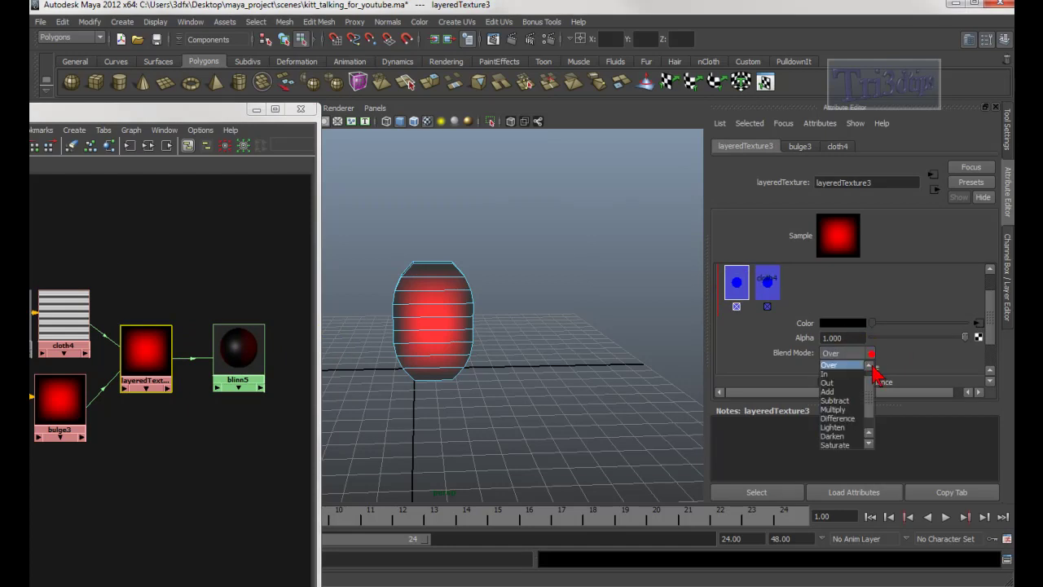
pyautogui.click(835, 445)
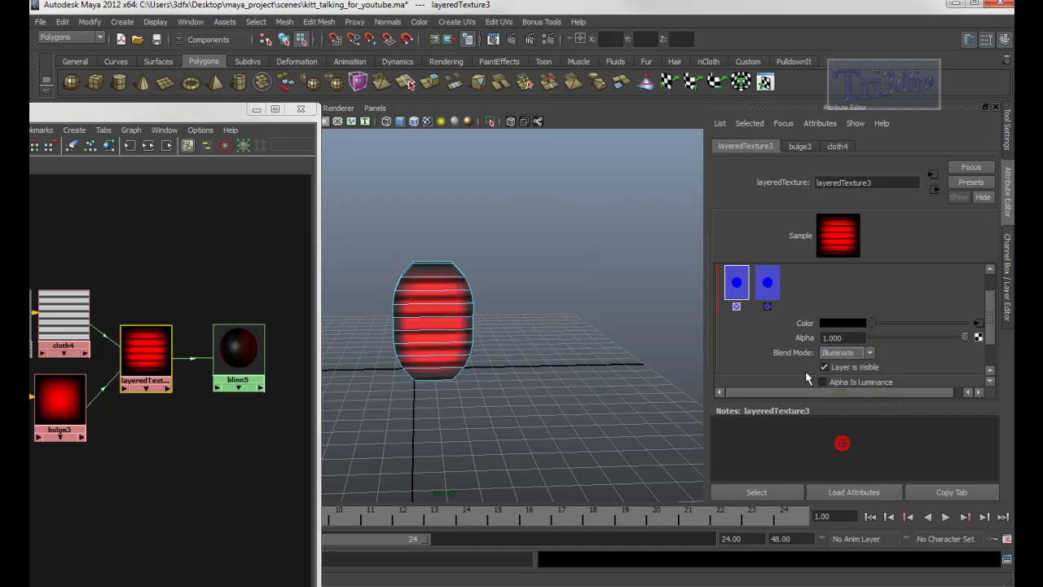
pyautogui.click(770, 287)
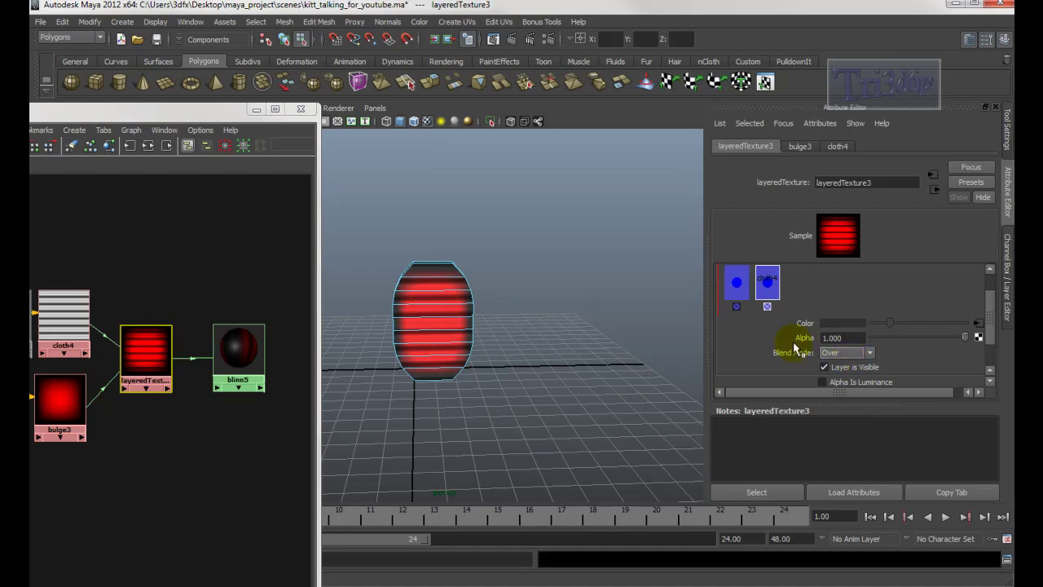
# - Reapply planar mapping to the rounded cube's front faces and widen the projection to about 6.409
pyautogui.moveTo(518, 281)
pyautogui.keyDown('alt'); pyautogui.mouseDown()
pyautogui.moveTo(523, 265)
pyautogui.moveTo(560, 283)
pyautogui.mouseUp(); pyautogui.keyUp('alt')
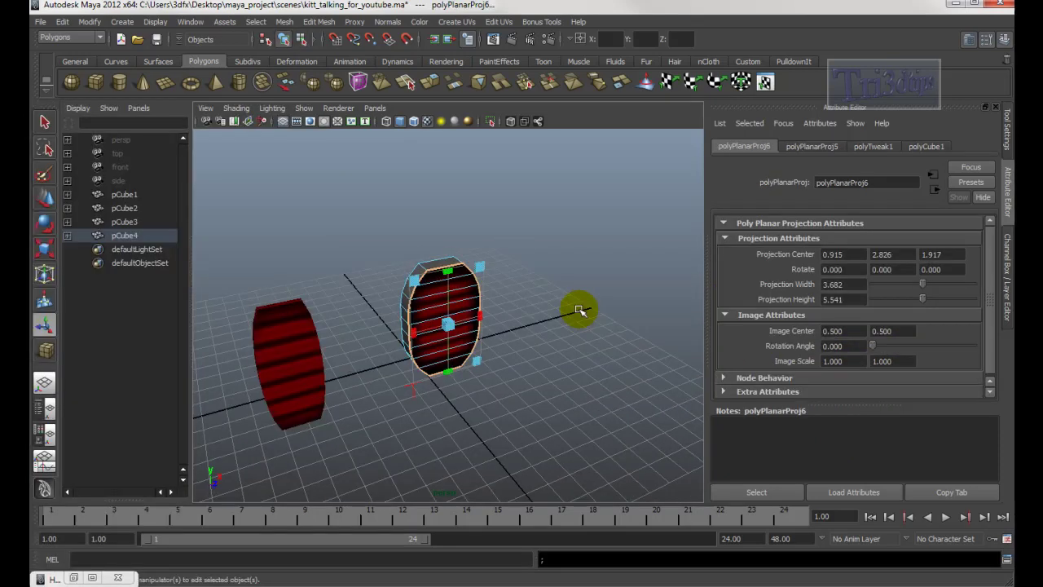
pyautogui.keyDown('alt'); pyautogui.moveTo(578, 305); pyautogui.dragTo(534, 295); pyautogui.keyUp('alt')
pyautogui.moveTo(487, 326); pyautogui.dragTo(518, 336)
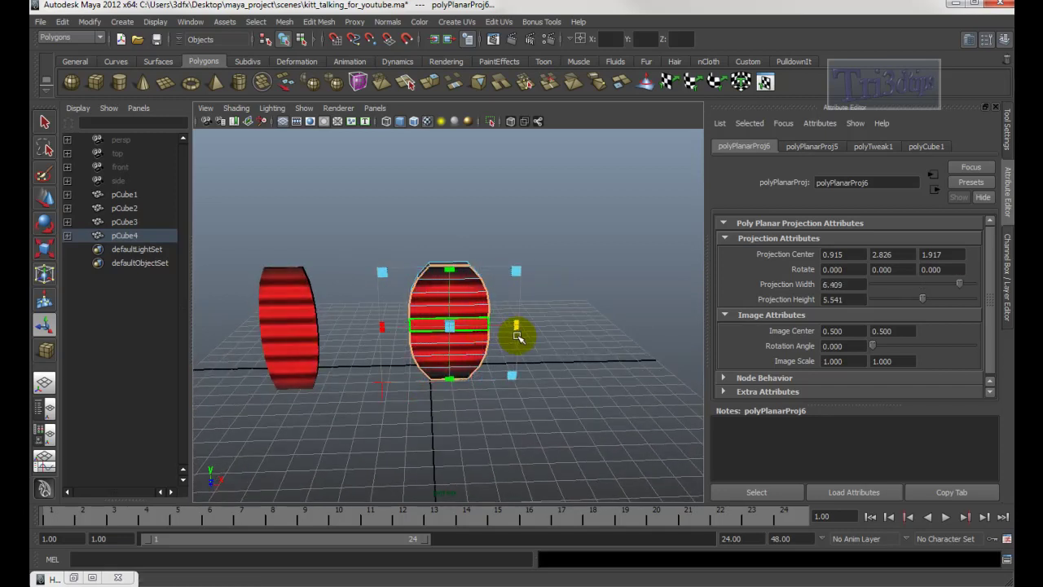
pyautogui.keyDown('alt'); pyautogui.moveTo(589, 357); pyautogui.dragTo(601, 354); pyautogui.keyUp('alt')
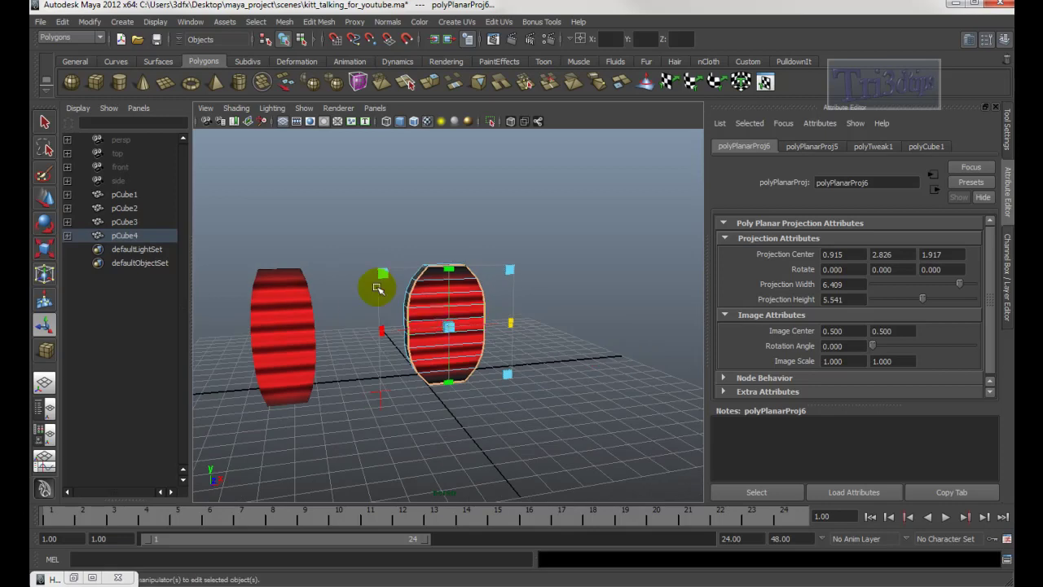
# - Leave the projection manipulator, return the rounded cube to object mode and deselect it
pyautogui.click(44, 121)
pyautogui.click(475, 308)
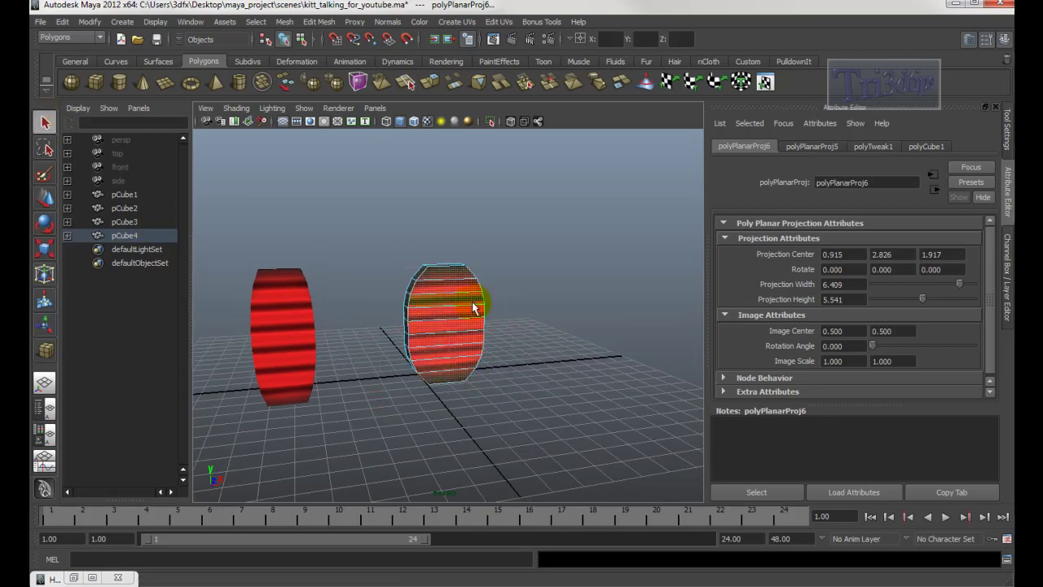
pyautogui.keyDown('alt'); pyautogui.moveTo(543, 314); pyautogui.dragTo(565, 328); pyautogui.keyUp('alt')
pyautogui.rightClick(475, 308)
pyautogui.moveTo(475, 308); pyautogui.dragTo(521, 287, button='right')
pyautogui.moveTo(522, 330)
pyautogui.keyDown('alt'); pyautogui.mouseDown()
pyautogui.moveTo(526, 344)
pyautogui.moveTo(517, 340)
pyautogui.moveTo(530, 333)
pyautogui.moveTo(517, 336)
pyautogui.mouseUp(); pyautogui.keyUp('alt')
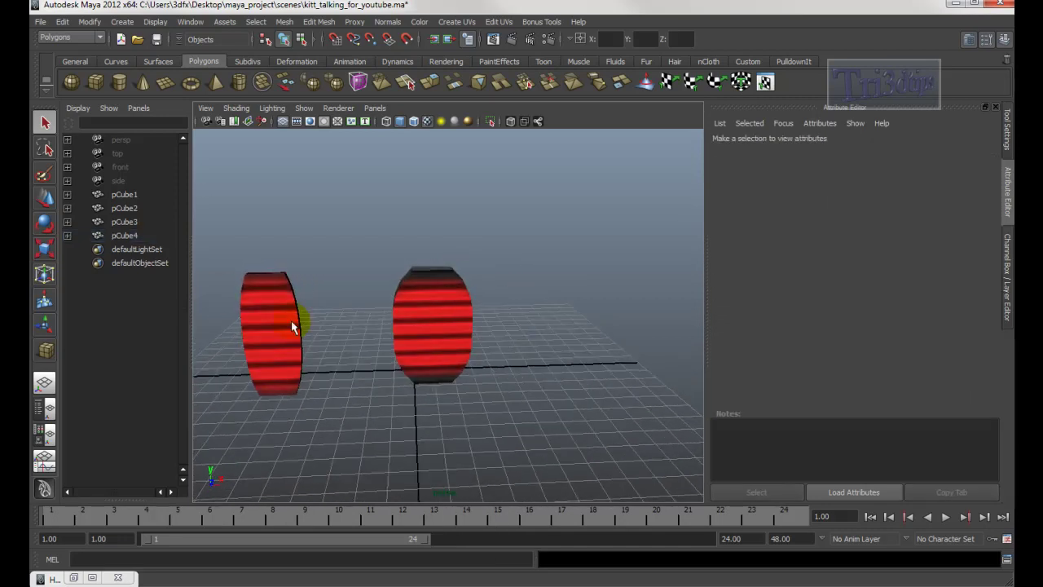
# - Raise the V Width of the bulge3 texture to about 0.561
pyautogui.click(71, 577)
pyautogui.click(68, 401)
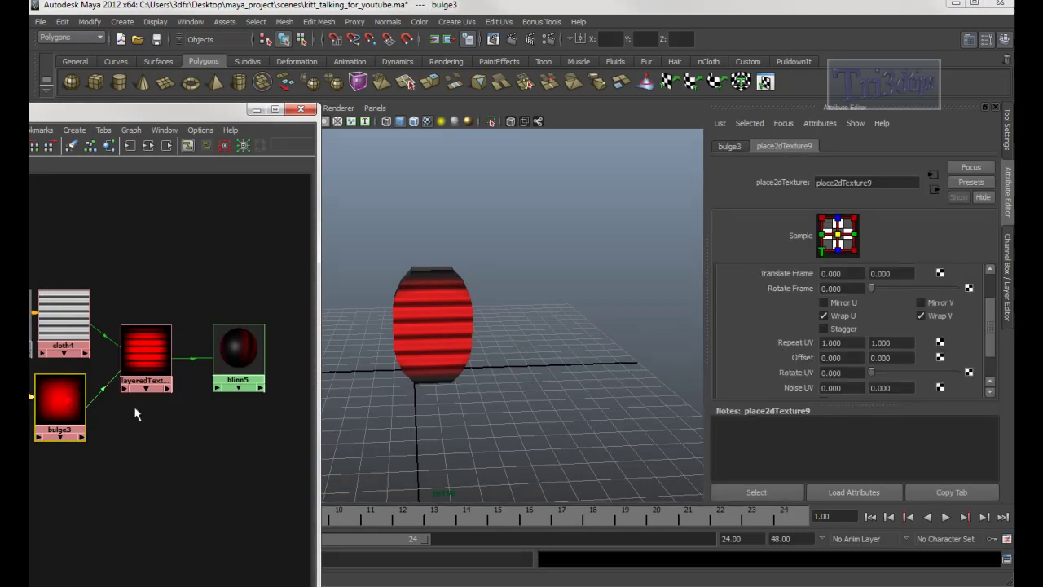
pyautogui.click(730, 148)
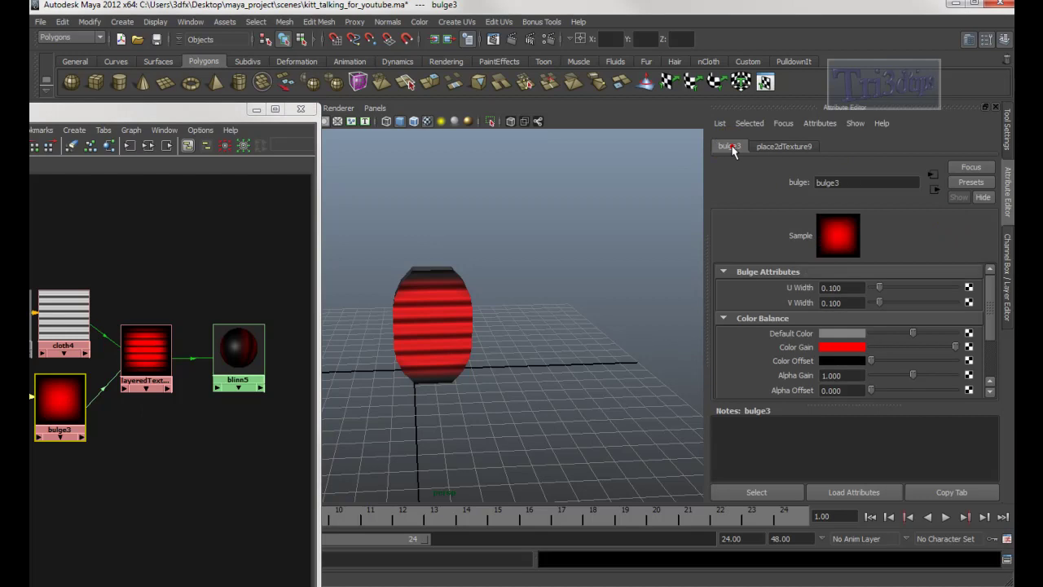
pyautogui.moveTo(882, 304); pyautogui.dragTo(919, 313)
pyautogui.keyDown('alt'); pyautogui.moveTo(675, 308); pyautogui.dragTo(625, 252); pyautogui.keyUp('alt')
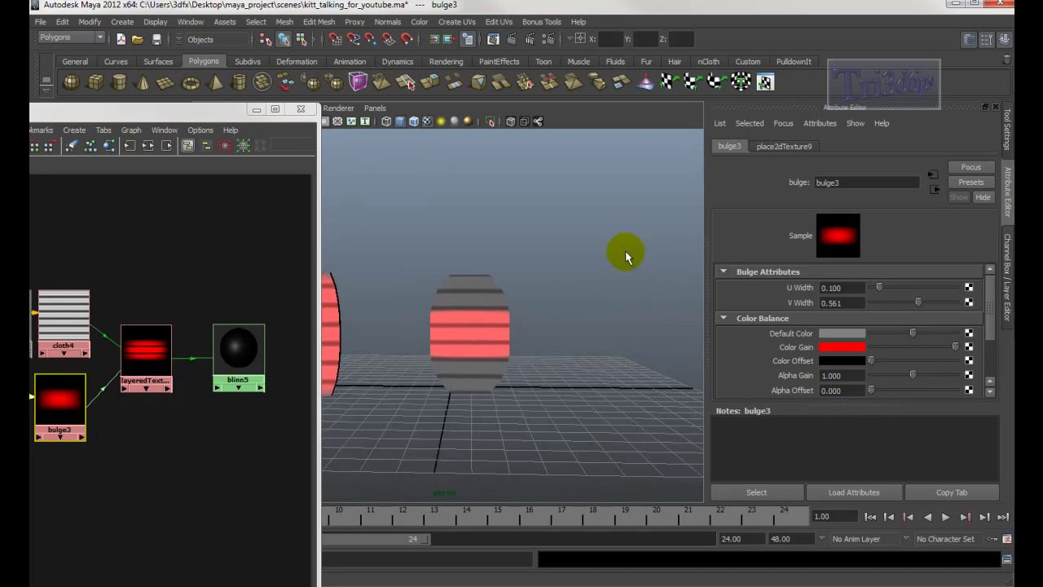
# - Preview the rounded cube in an IPR render region while setting bulge3's U Width to 0 and V Width to about 0.585
pyautogui.click(530, 39)
pyautogui.moveTo(215, 234); pyautogui.dragTo(364, 411)
pyautogui.moveTo(892, 301); pyautogui.dragTo(926, 305)
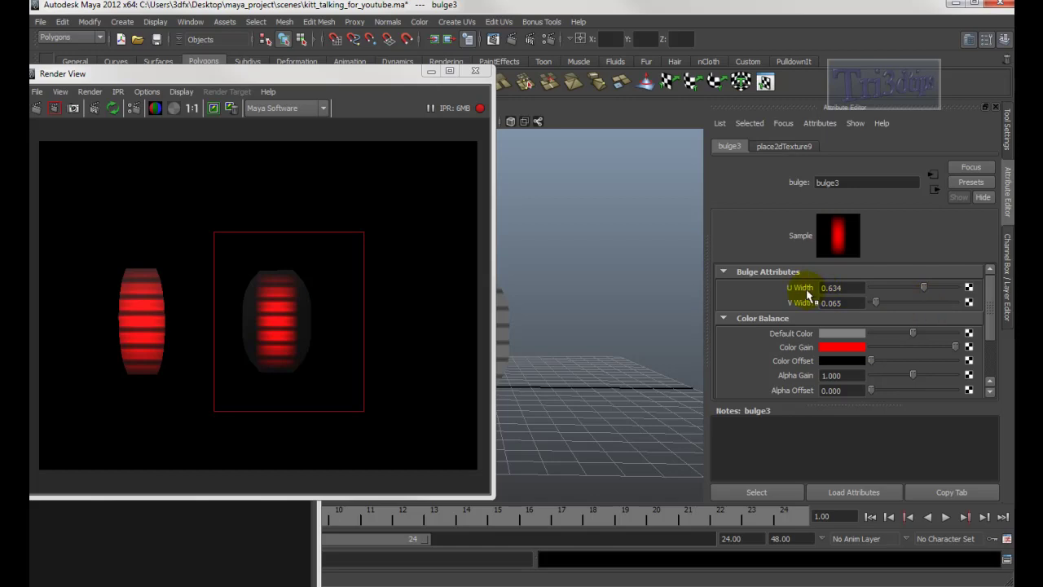
pyautogui.moveTo(909, 289)
pyautogui.mouseDown()
pyautogui.moveTo(946, 300)
pyautogui.moveTo(832, 295)
pyautogui.moveTo(920, 302)
pyautogui.moveTo(863, 308)
pyautogui.moveTo(955, 309)
pyautogui.moveTo(880, 302)
pyautogui.moveTo(949, 312)
pyautogui.moveTo(891, 305)
pyautogui.moveTo(921, 304)
pyautogui.mouseUp()
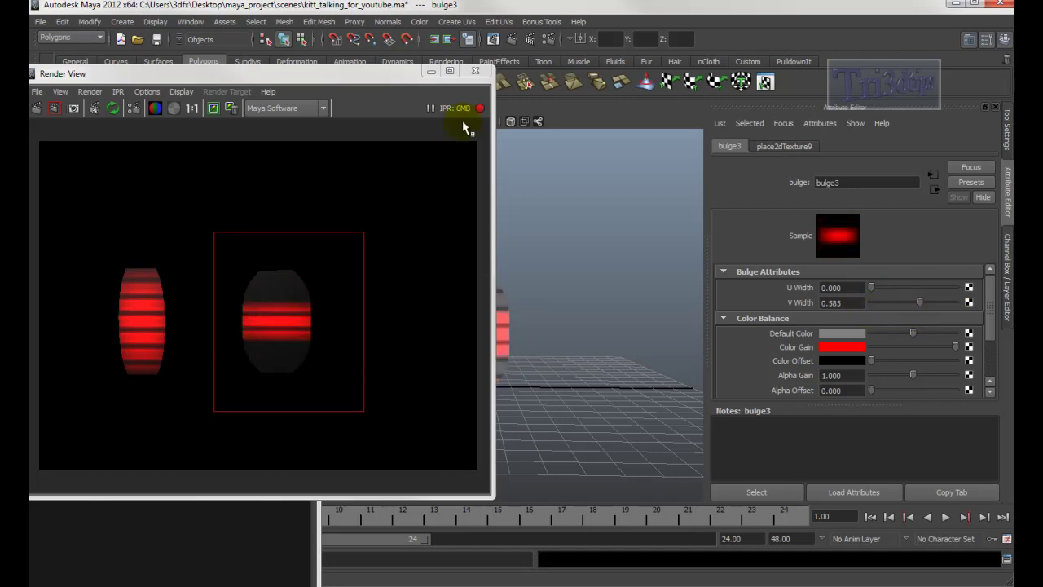
pyautogui.click(481, 109)
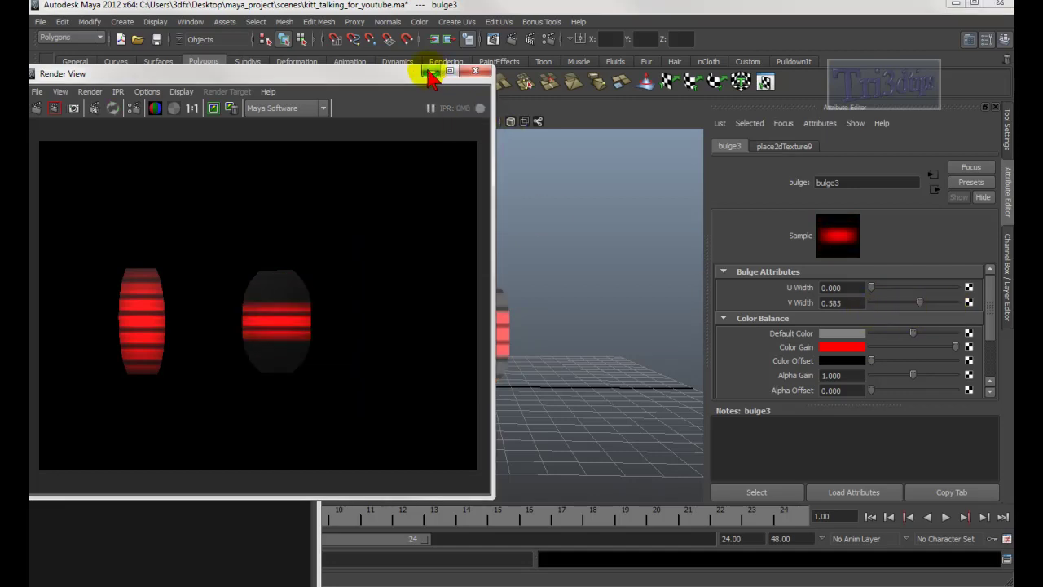
pyautogui.click(431, 72)
# - Scale the rounded cube slightly narrower along its horizontal X axis
pyautogui.click(497, 277)
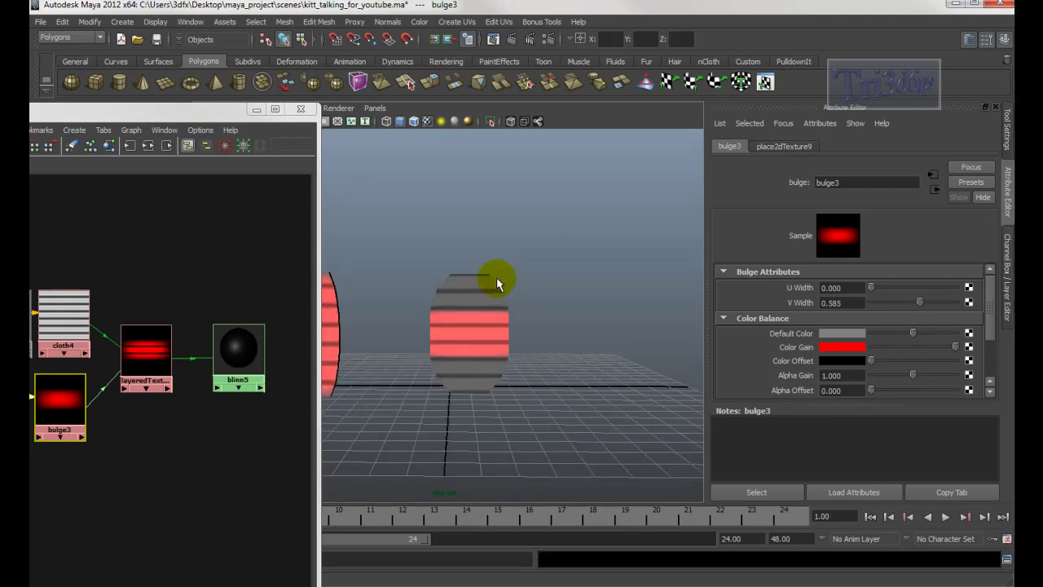
pyautogui.press('t')
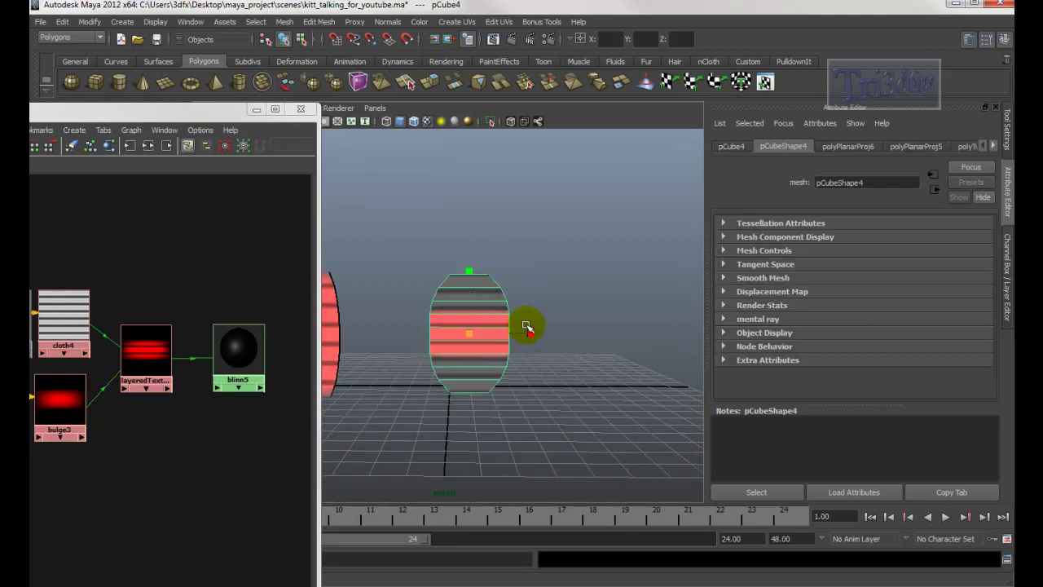
pyautogui.moveTo(529, 331); pyautogui.dragTo(516, 333)
pyautogui.moveTo(505, 297)
pyautogui.keyDown('alt'); pyautogui.mouseDown()
pyautogui.moveTo(541, 326)
pyautogui.moveTo(529, 307)
pyautogui.moveTo(513, 319)
pyautogui.moveTo(543, 303)
pyautogui.moveTo(517, 298)
pyautogui.mouseUp(); pyautogui.keyUp('alt')
pyautogui.moveTo(197, 113); pyautogui.dragTo(274, 40)
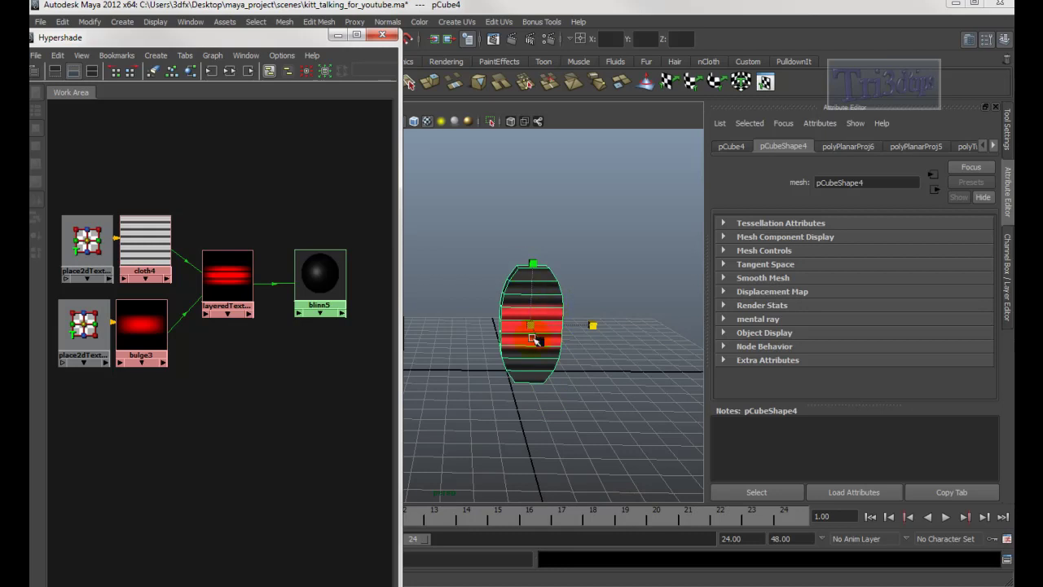
pyautogui.keyDown('alt'); pyautogui.moveTo(544, 284); pyautogui.dragTo(538, 263); pyautogui.keyUp('alt')
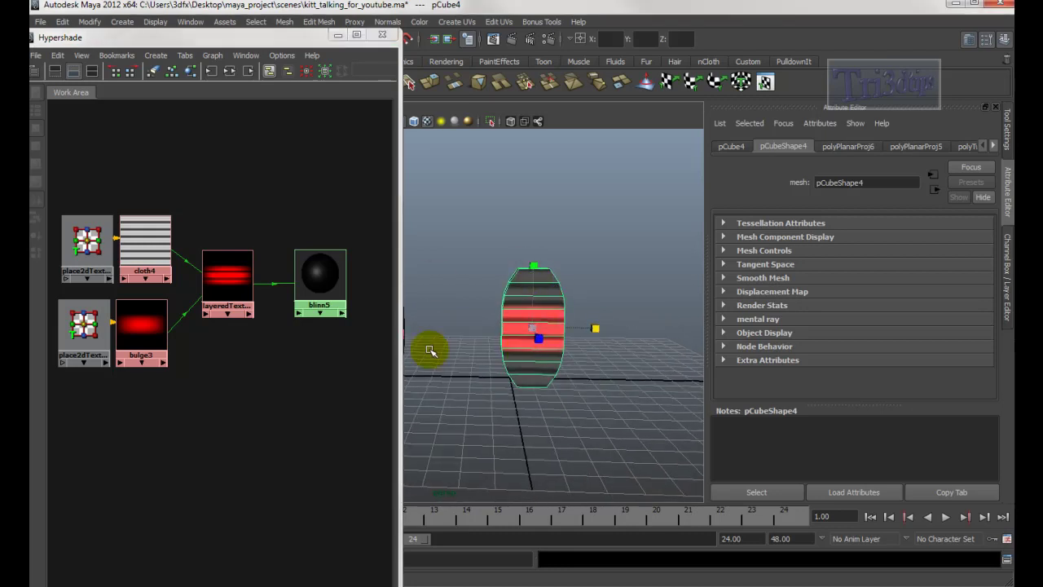
# - Examine the bulge3 texture's width attributes and the Repeat UV values of its place2dTexture9 node
pyautogui.click(128, 326)
pyautogui.moveTo(128, 326); pyautogui.dragTo(137, 339)
pyautogui.click(137, 338)
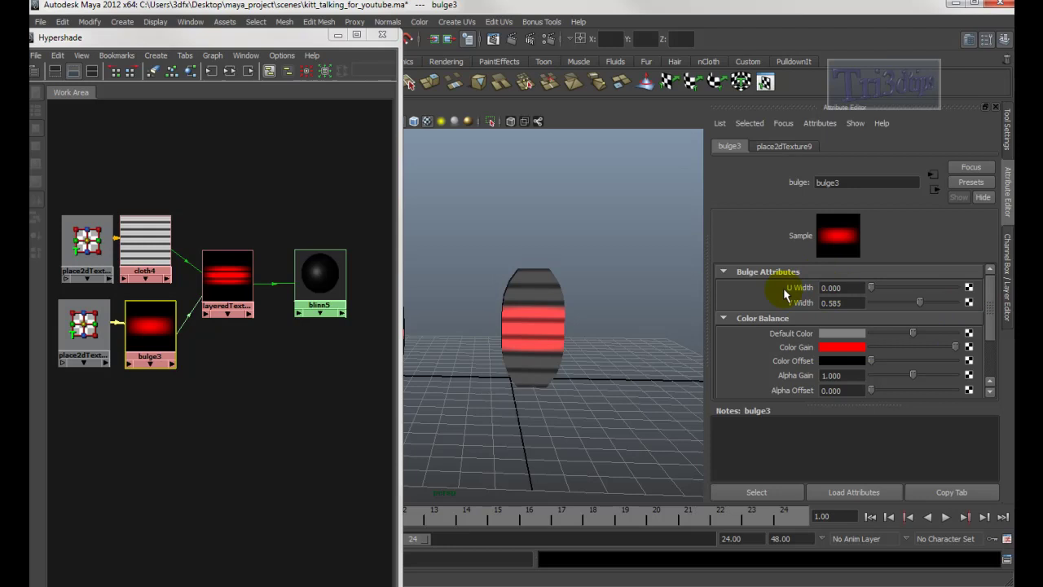
pyautogui.click(784, 147)
pyautogui.click(858, 343)
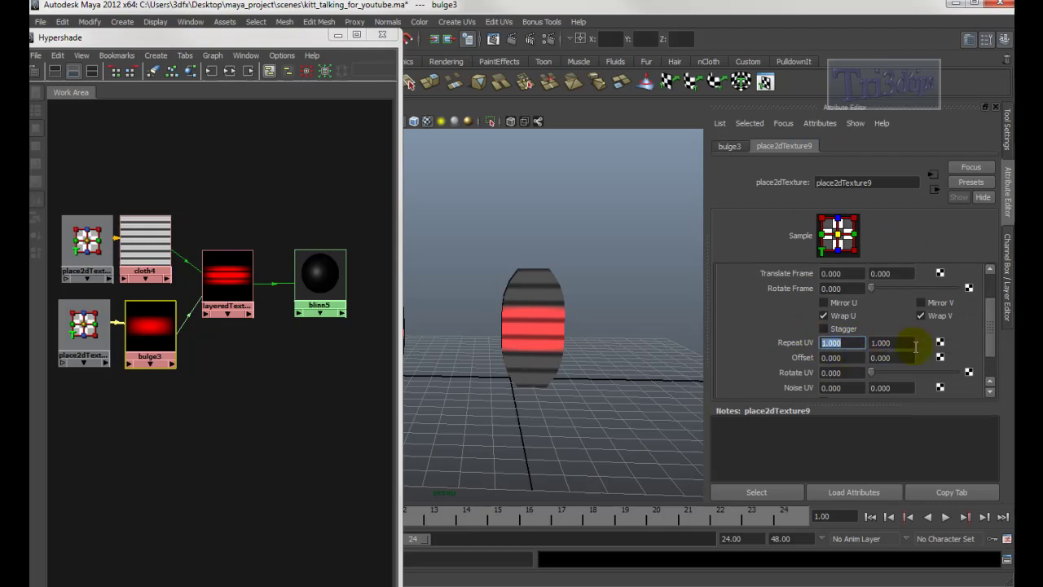
pyautogui.click(904, 343)
# - Examine the cloth4 texture's width attributes and the Repeat UV and Offset values of its place2dTexture10 node
pyautogui.click(150, 243)
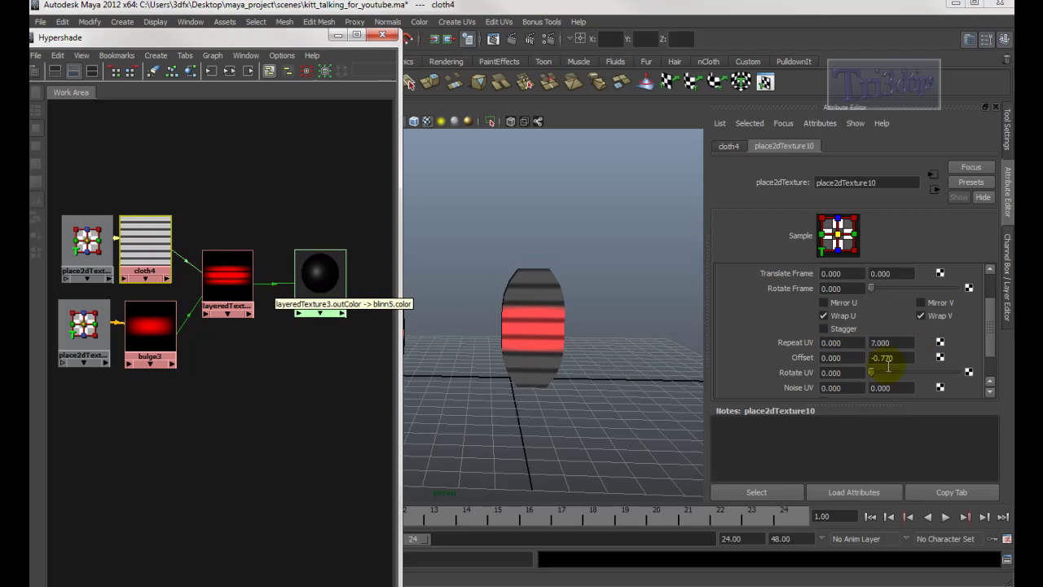
pyautogui.click(731, 147)
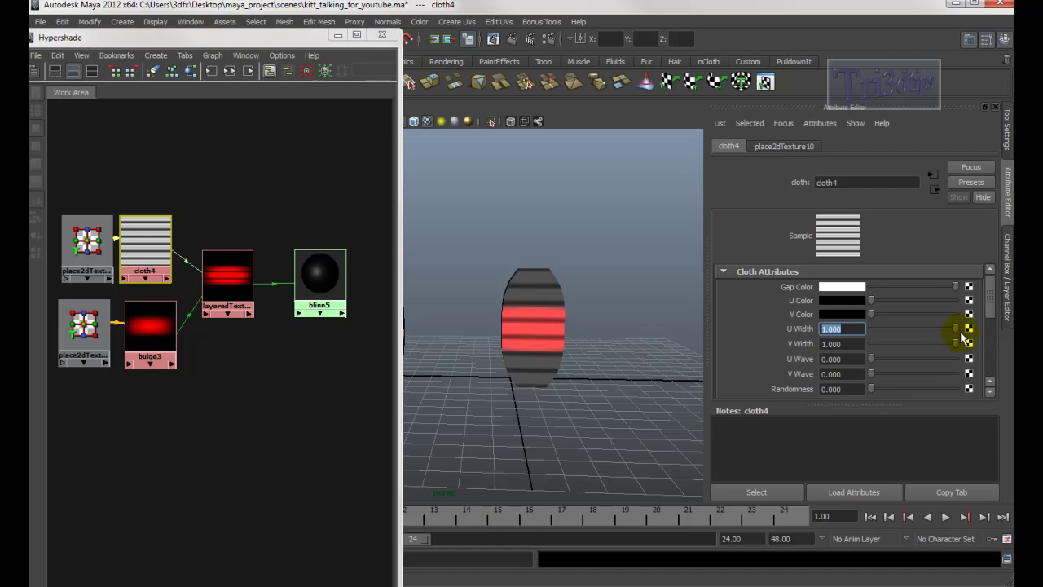
pyautogui.click(780, 147)
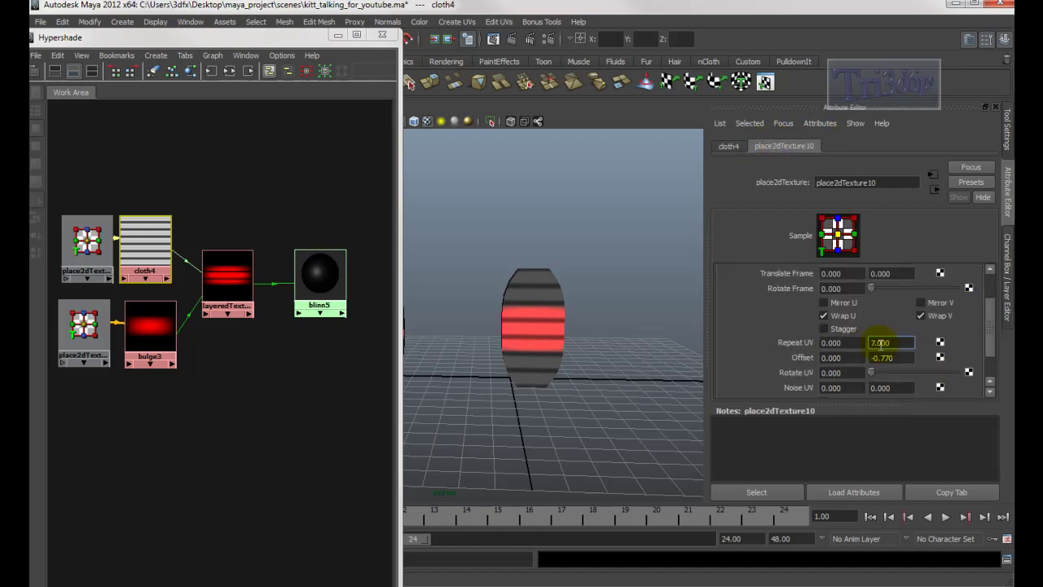
pyautogui.click(850, 342)
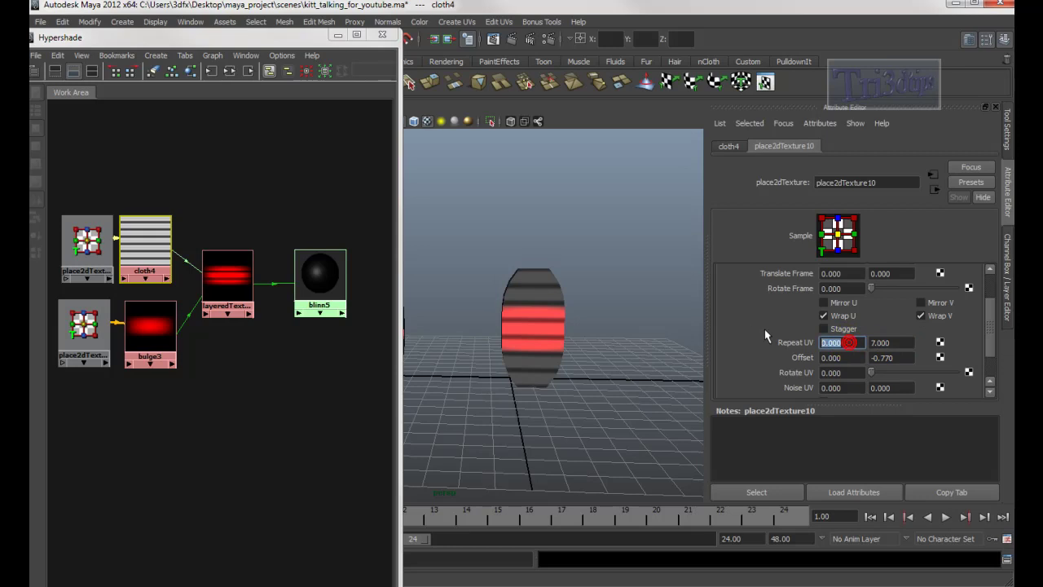
pyautogui.click(906, 343)
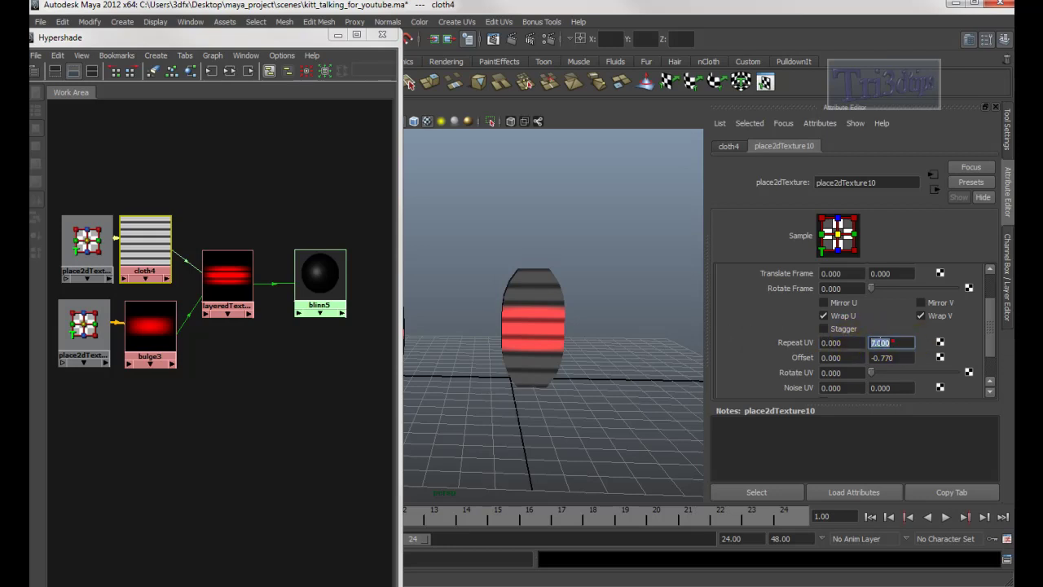
pyautogui.click(907, 357)
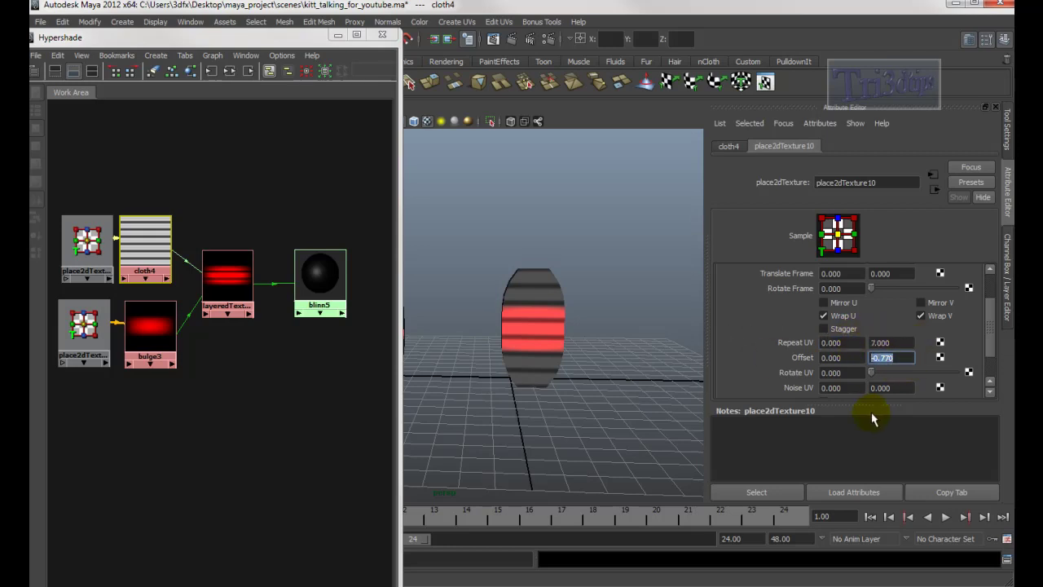
# - Try the Over blend mode on the layered texture's bulge3 layer, and return the layer to Illuminate
pyautogui.click(228, 276)
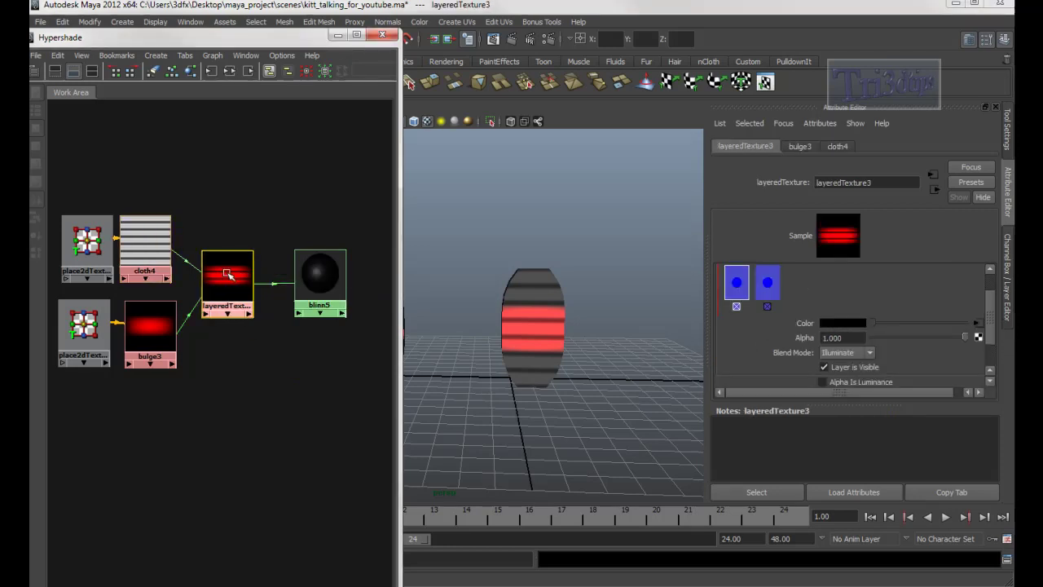
pyautogui.click(734, 284)
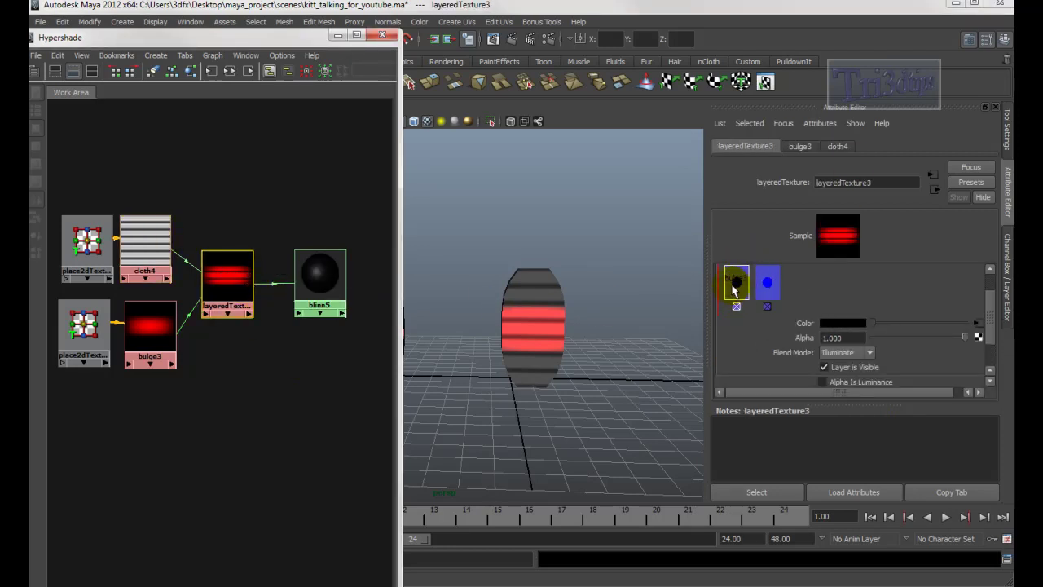
pyautogui.moveTo(737, 285); pyautogui.dragTo(764, 291, button='middle')
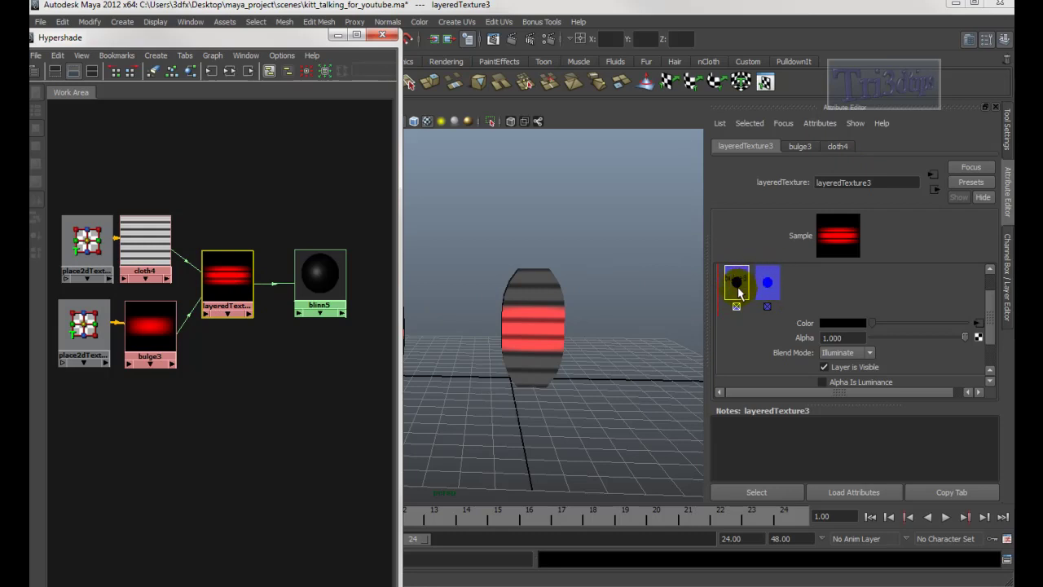
pyautogui.click(869, 353)
pyautogui.click(873, 396)
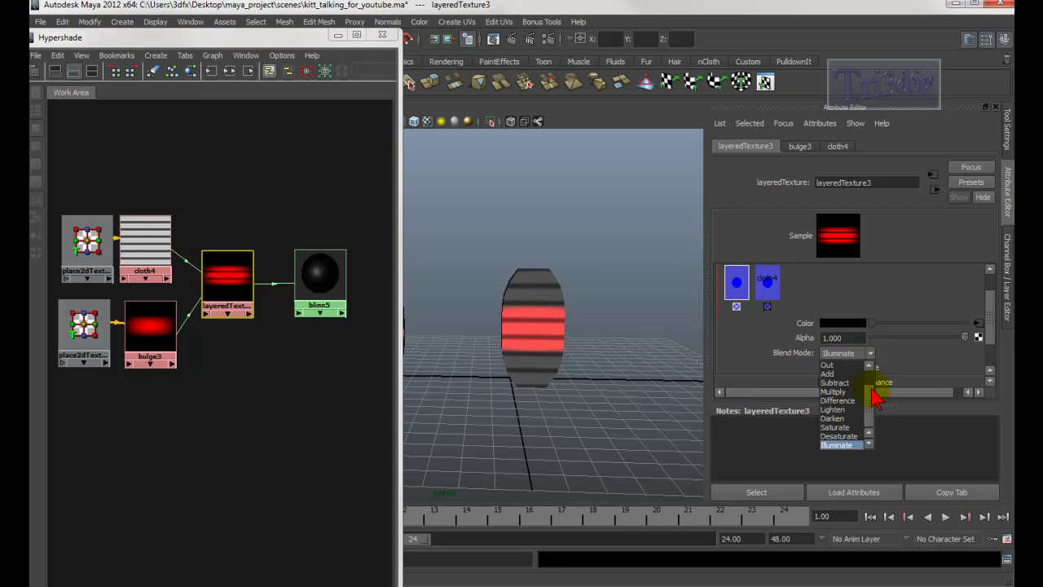
pyautogui.moveTo(871, 397); pyautogui.dragTo(866, 368)
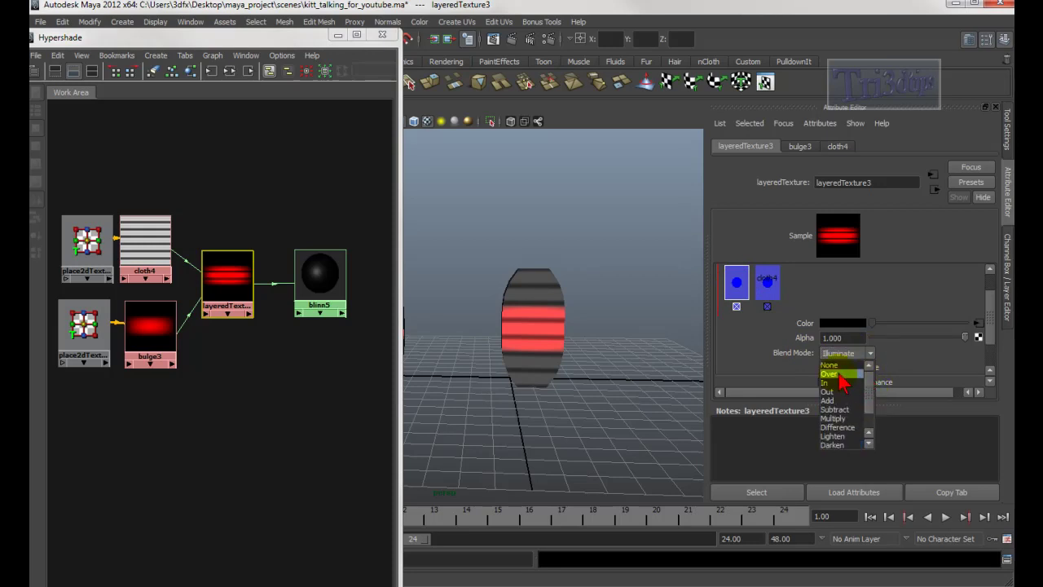
pyautogui.click(838, 372)
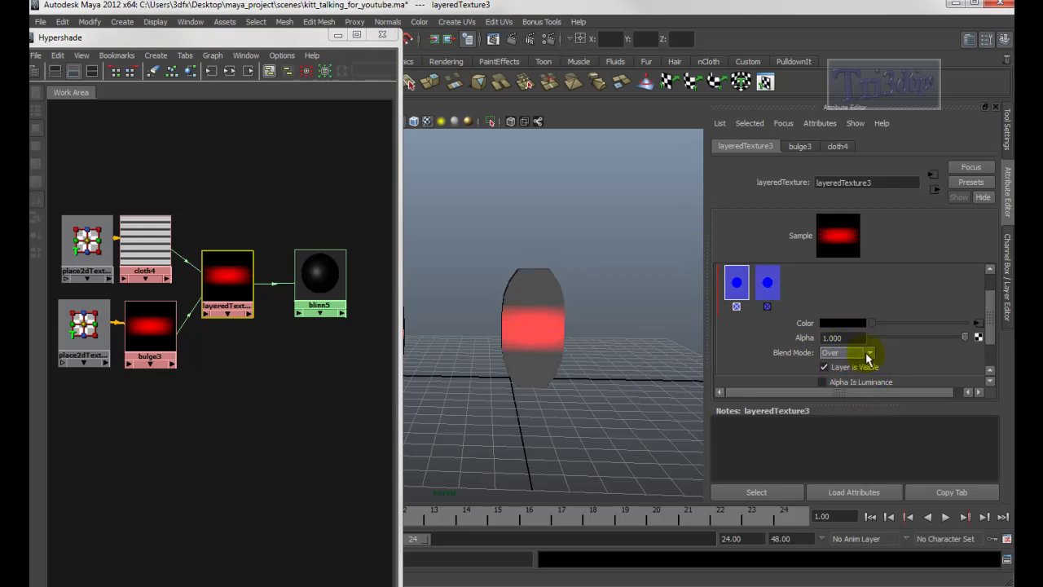
pyautogui.click(869, 354)
pyautogui.moveTo(869, 381); pyautogui.dragTo(873, 423)
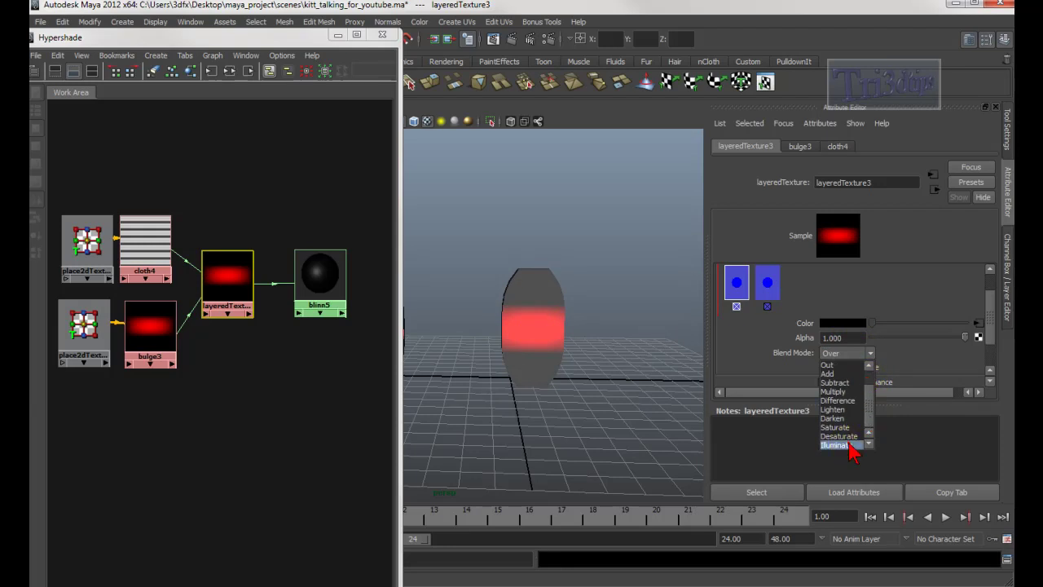
pyautogui.click(849, 445)
# - Set the bulge3 layer's blend mode to Multiply and render a region around the rounded cube
pyautogui.click(869, 355)
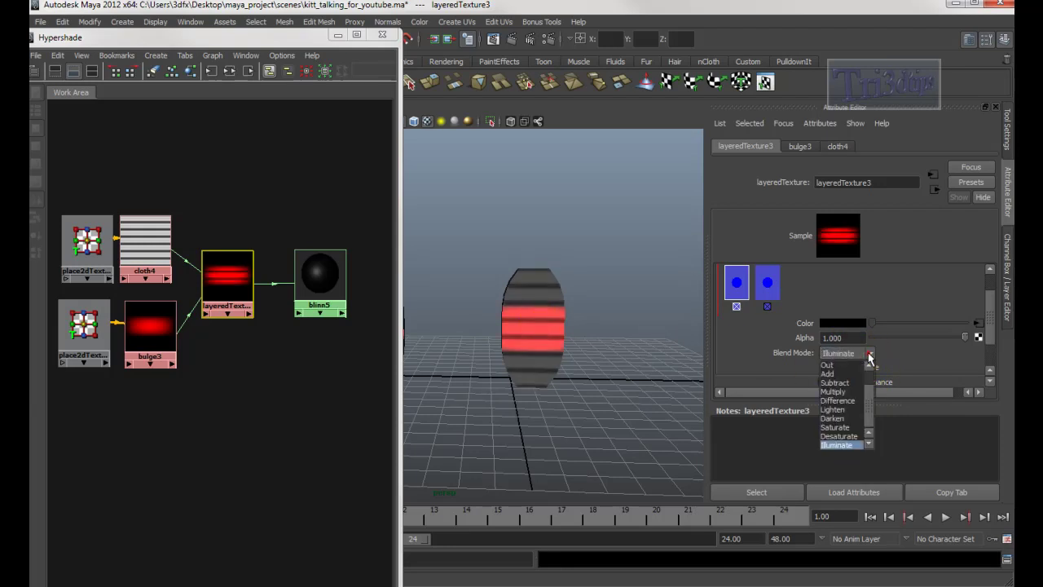
pyautogui.click(854, 392)
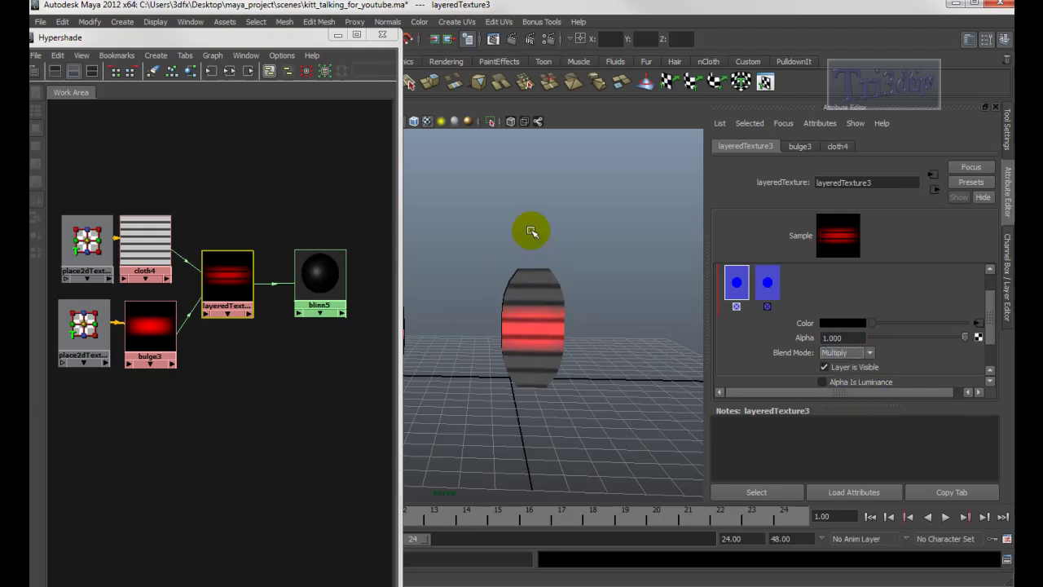
pyautogui.click(510, 39)
pyautogui.moveTo(271, 229); pyautogui.dragTo(422, 376)
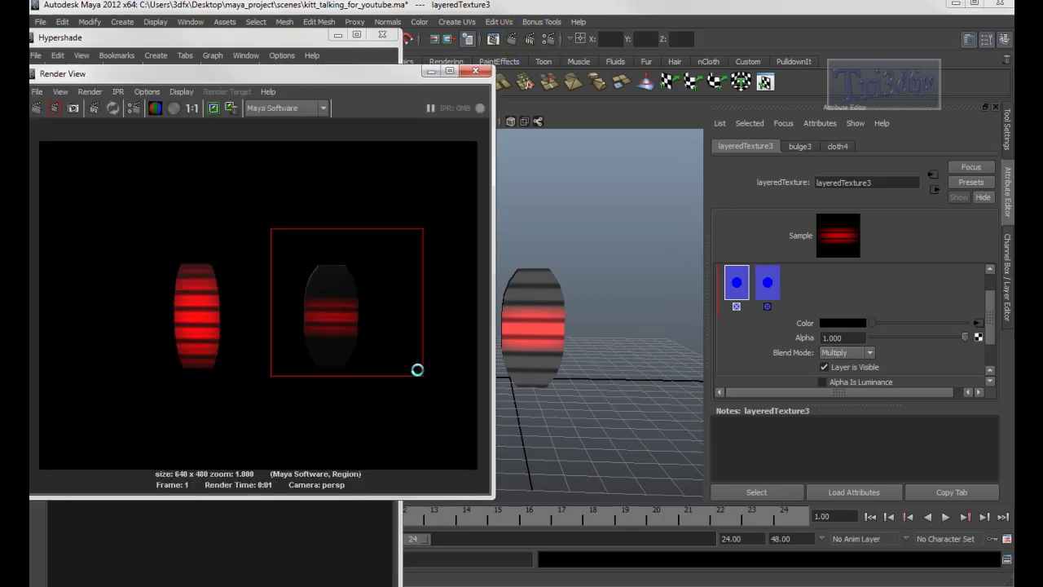
# - Restore the bulge3 layer's Illuminate blend mode and re-render the region around the rounded cube
pyautogui.click(837, 353)
pyautogui.click(869, 353)
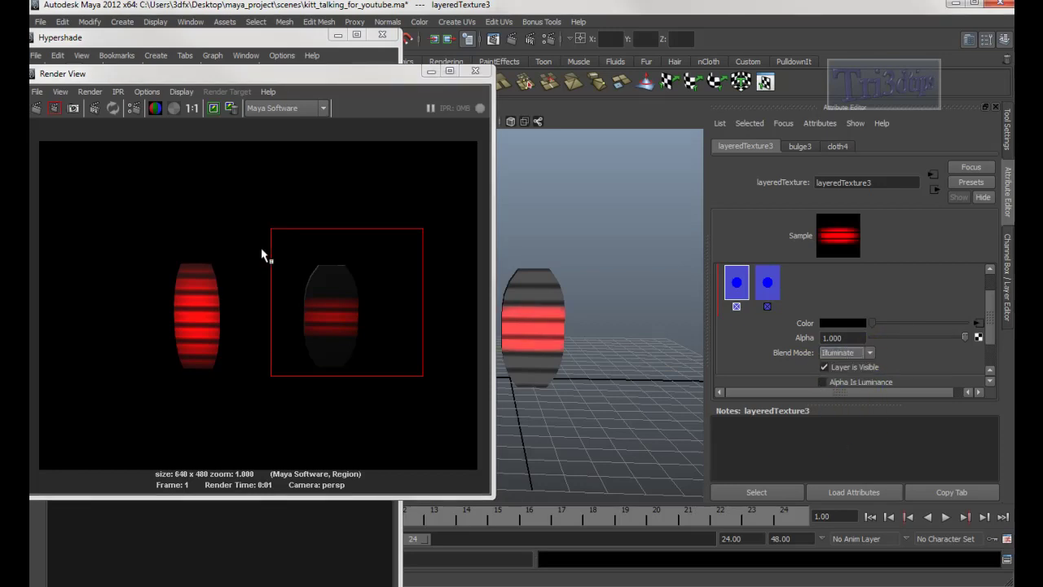
pyautogui.moveTo(262, 234); pyautogui.dragTo(432, 373)
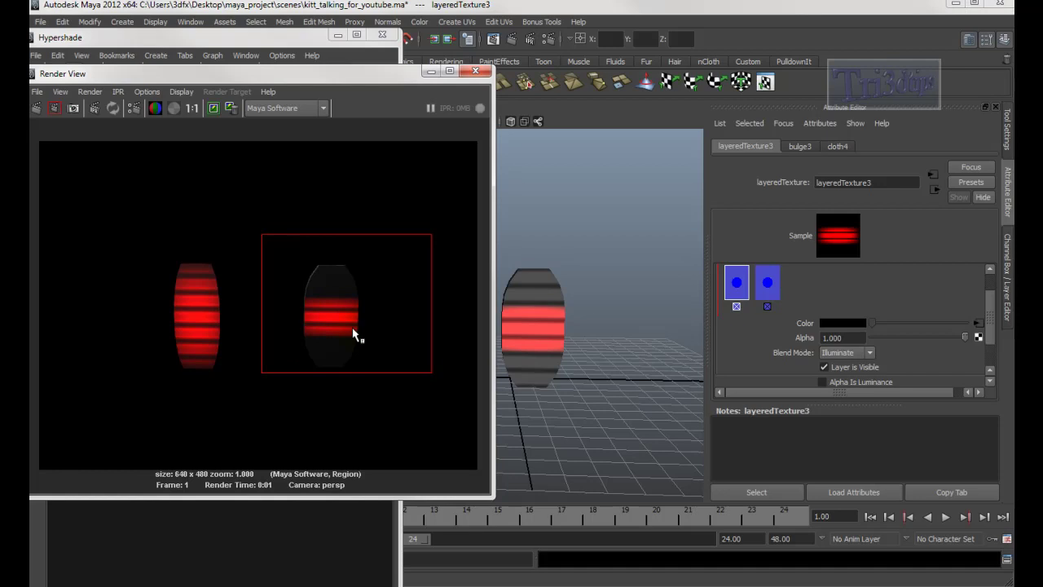
pyautogui.click(767, 282)
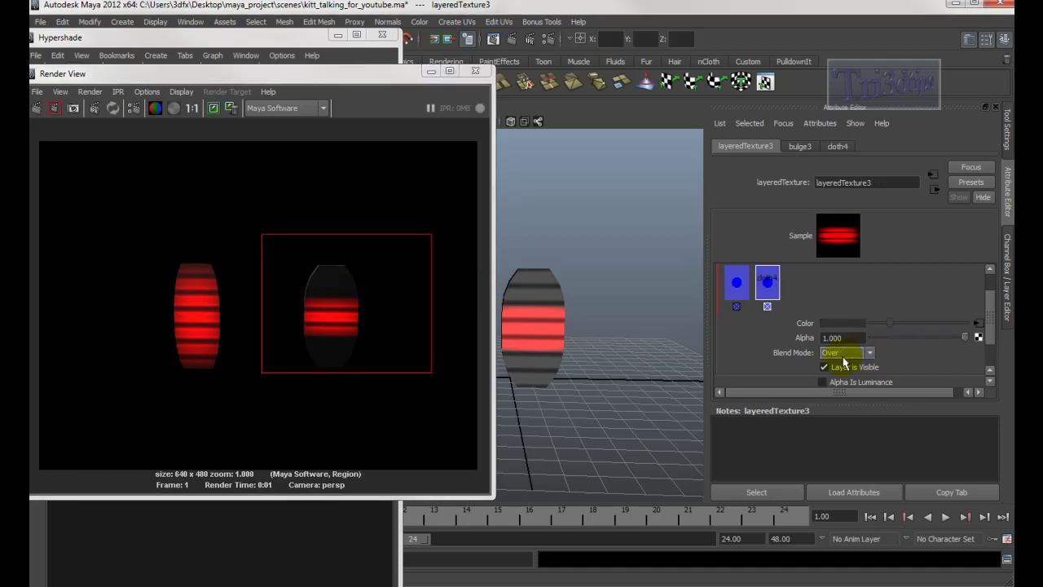
pyautogui.click(474, 71)
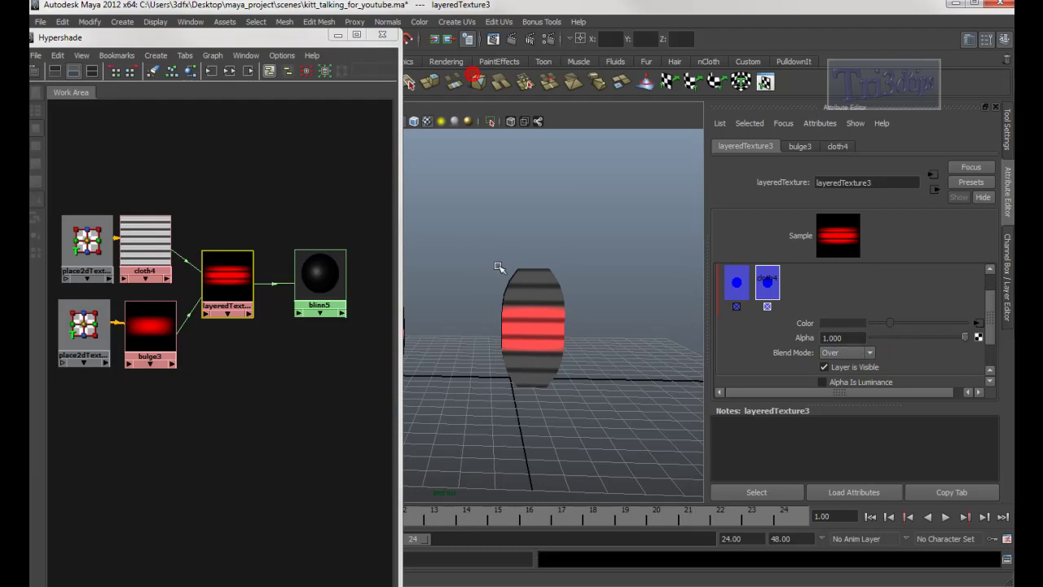
# - Review the blinn5 material's assignment options and the inputs offered for connecting the layered texture to it
pyautogui.keyDown('alt'); pyautogui.moveTo(478, 276); pyautogui.dragTo(526, 285); pyautogui.keyUp('alt')
pyautogui.rightClick(538, 315)
pyautogui.click(538, 315)
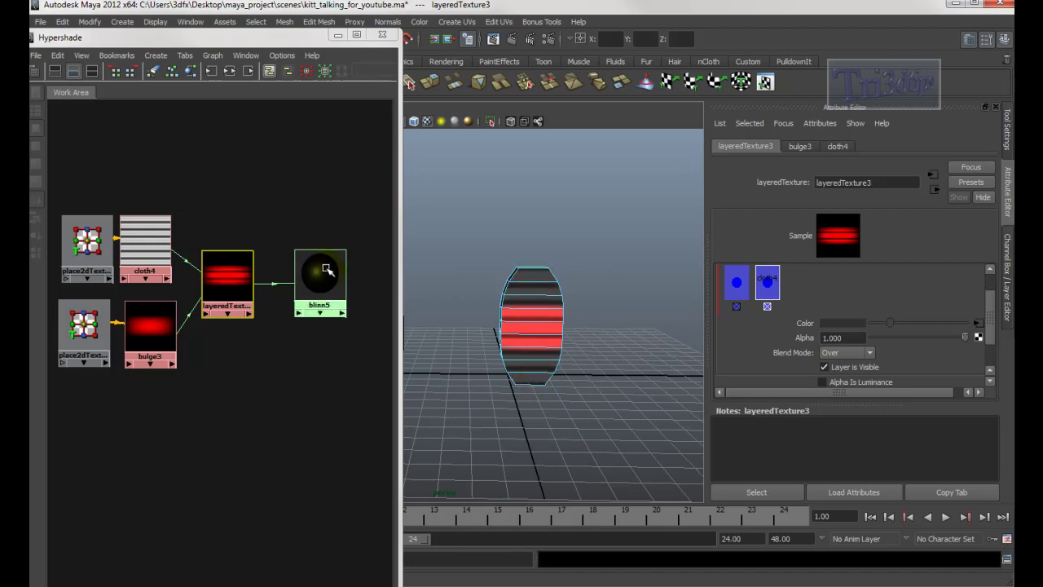
pyautogui.rightClick(319, 269)
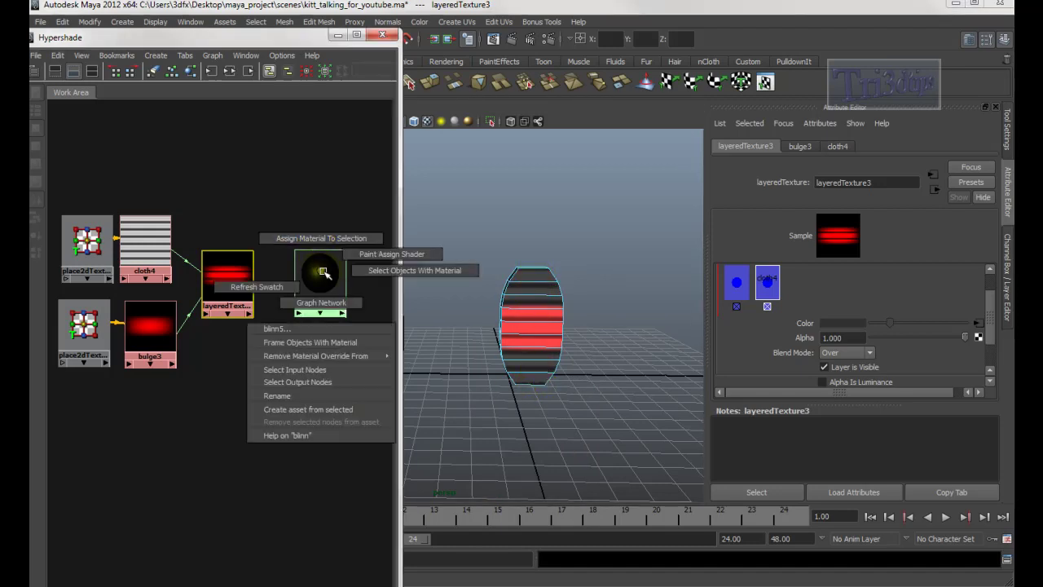
pyautogui.click(323, 271)
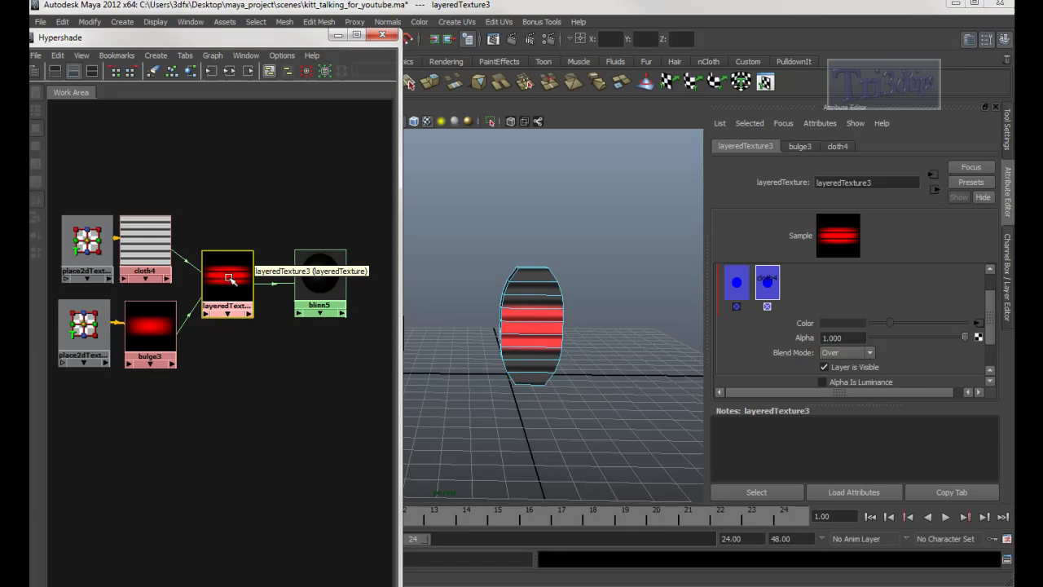
pyautogui.moveTo(226, 275); pyautogui.dragTo(264, 256, button='middle')
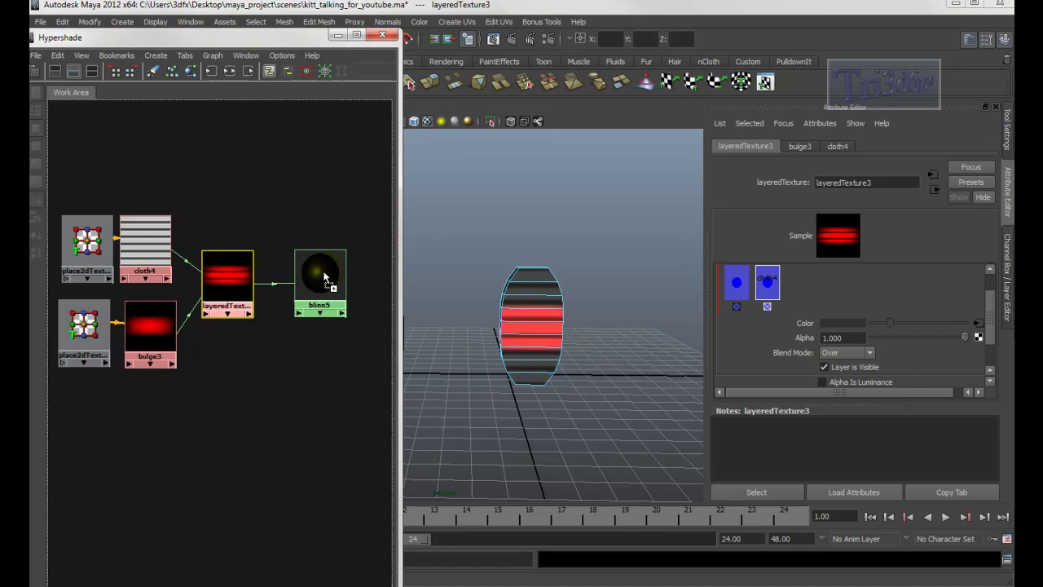
pyautogui.moveTo(325, 278); pyautogui.dragTo(325, 279, button='middle')
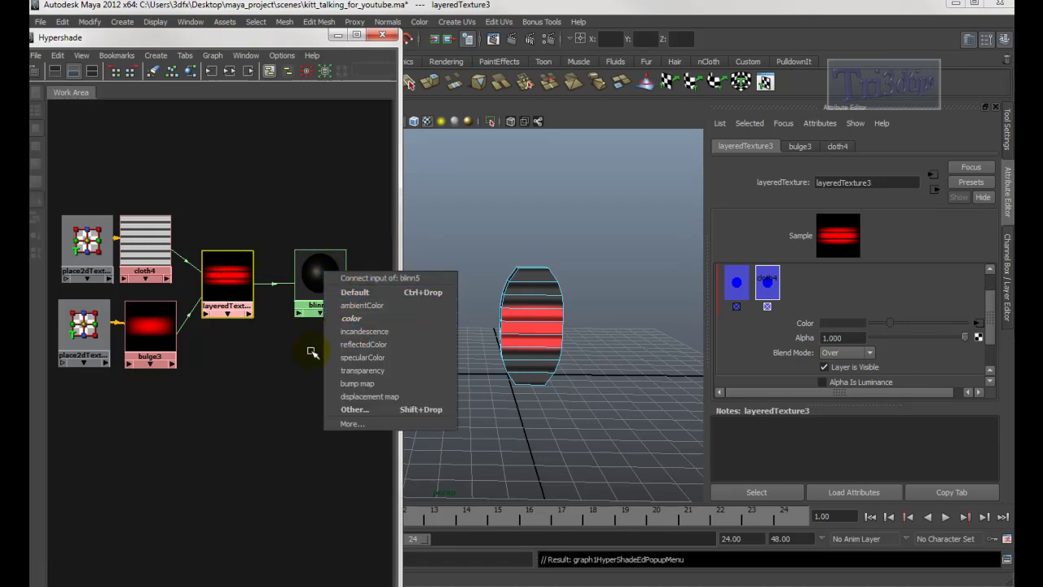
pyautogui.click(252, 410)
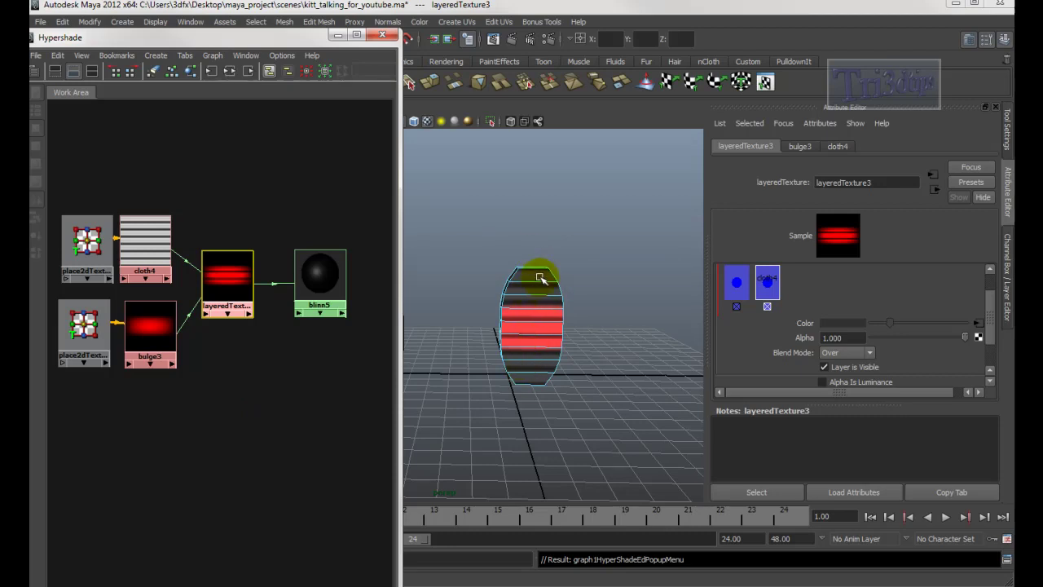
# - Review the Planar Mapping options for projecting UVs from the Z axis onto the cube's faces
pyautogui.click(453, 22)
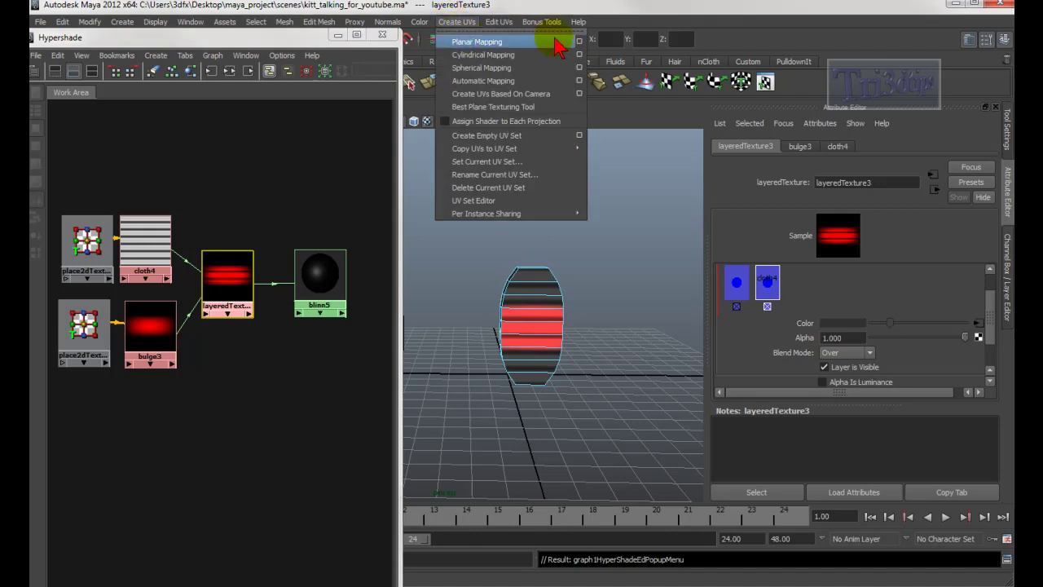
pyautogui.click(579, 41)
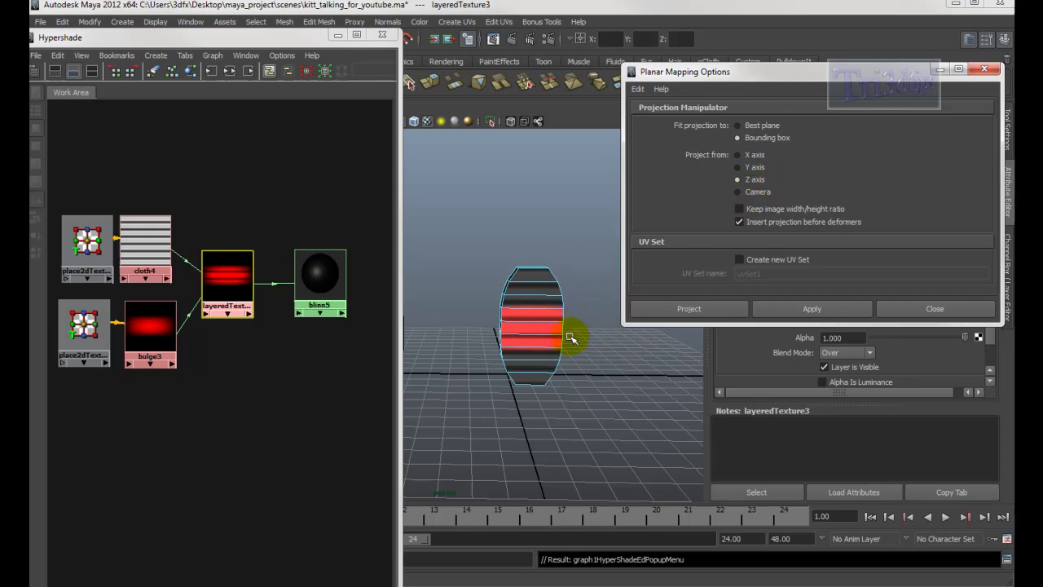
pyautogui.click(935, 309)
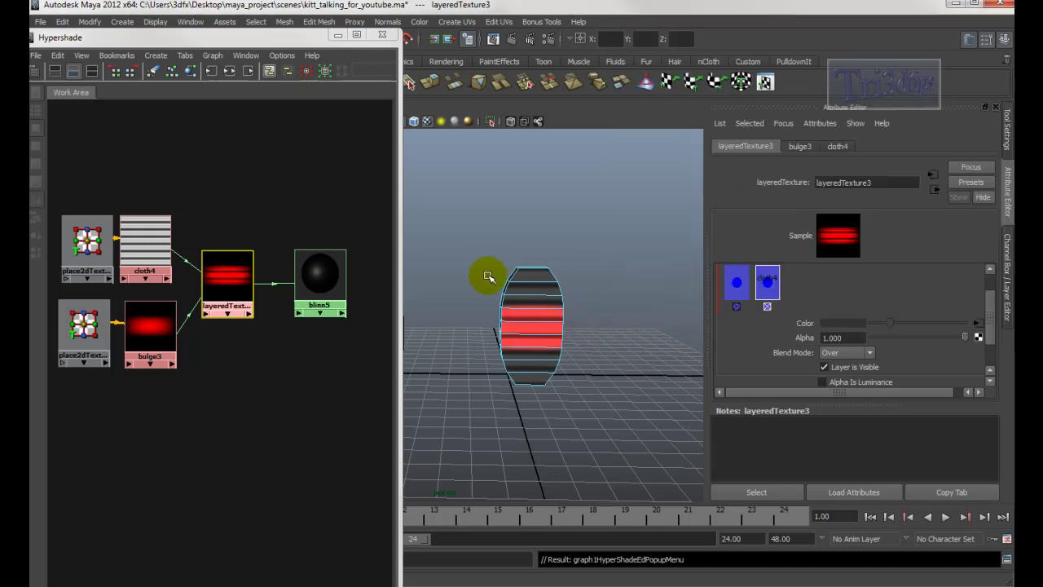
# - Select the rounded cube pCube4 as an object and show its node connections in the Hypergraph
pyautogui.click(338, 37)
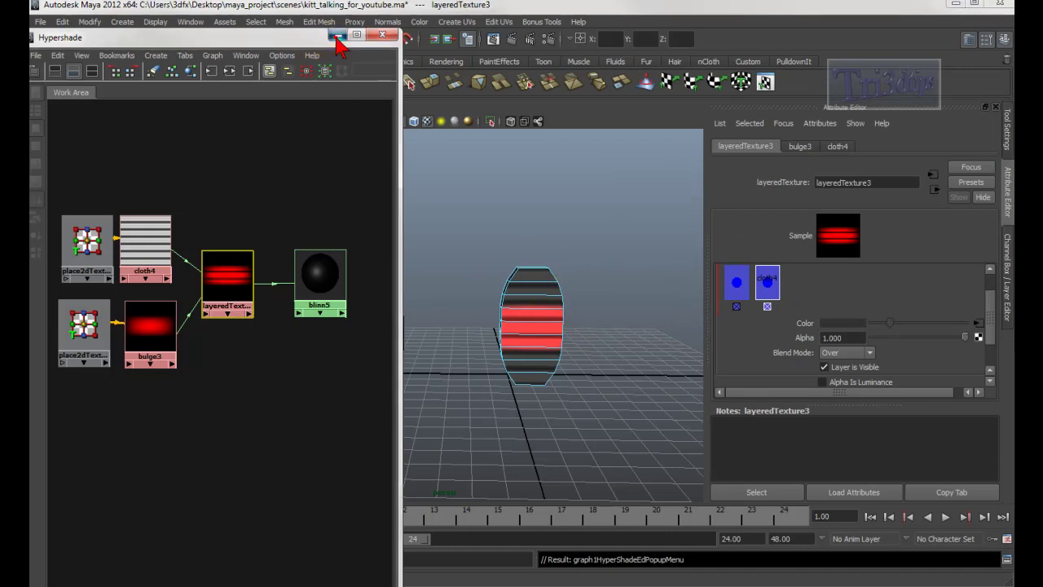
pyautogui.moveTo(528, 288); pyautogui.dragTo(579, 273, button='right')
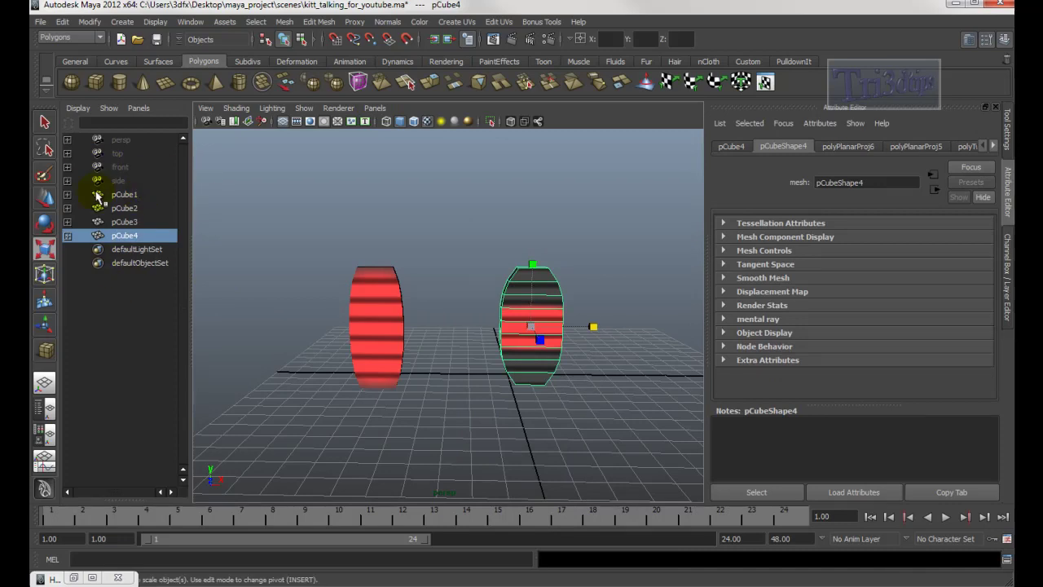
pyautogui.click(189, 22)
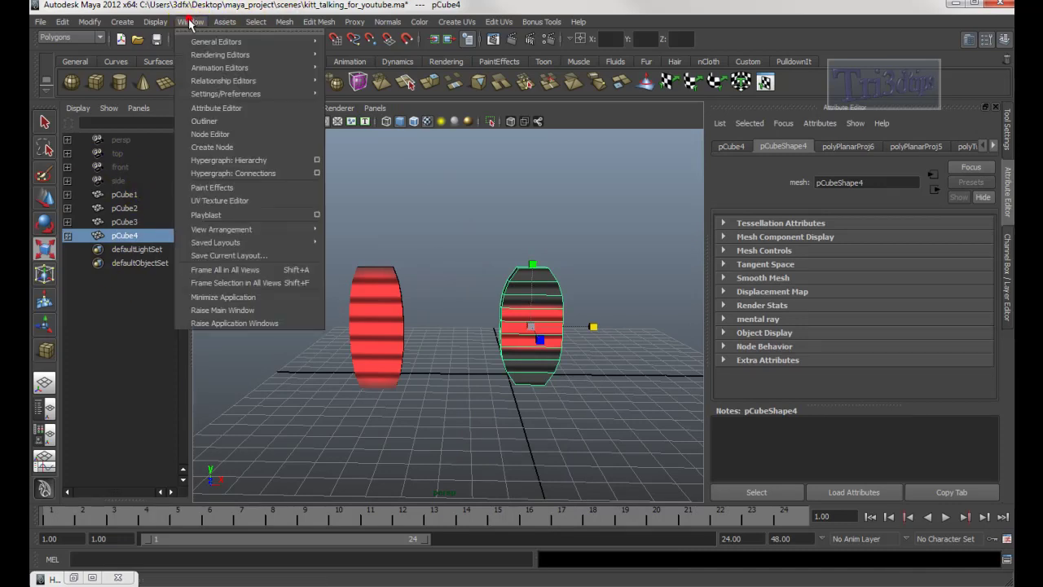
pyautogui.click(253, 174)
pyautogui.keyDown('alt'); pyautogui.moveTo(219, 320); pyautogui.dragTo(206, 283, button='middle'); pyautogui.keyUp('alt')
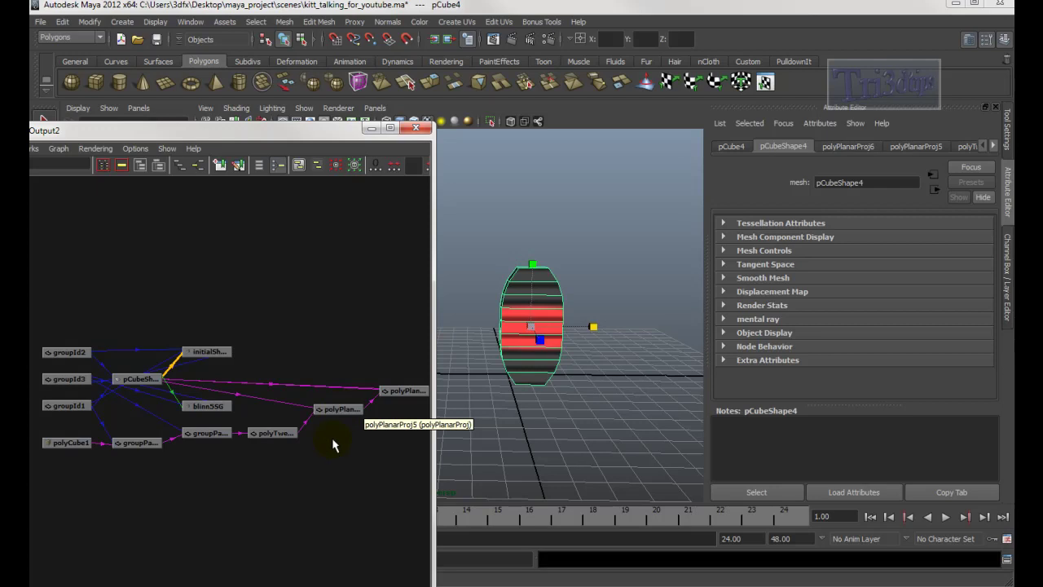
# - Select the polyPlanarProj5 node and widen its projection to a width of 4.193
pyautogui.click(343, 409)
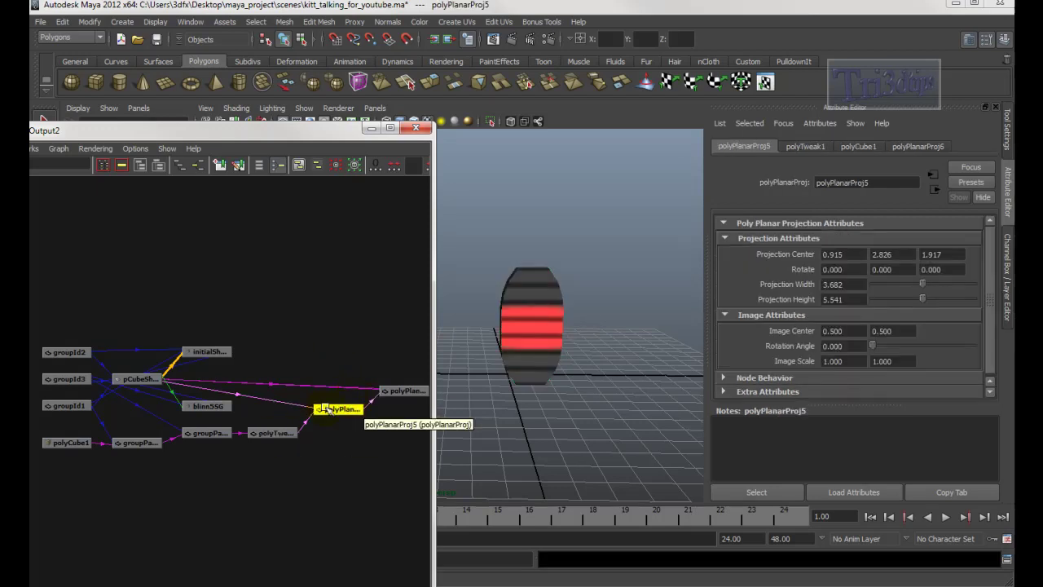
pyautogui.click(571, 308)
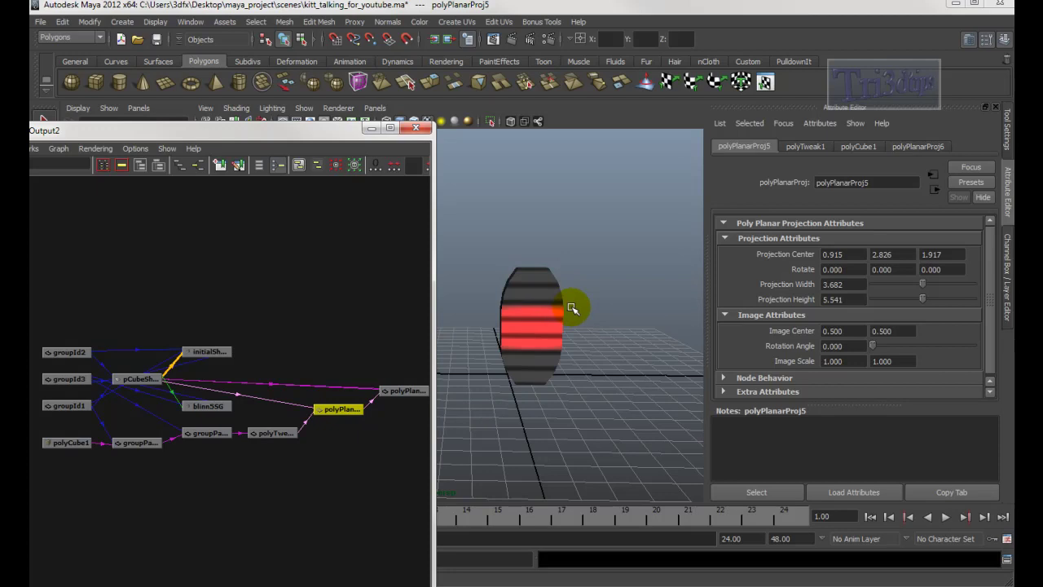
pyautogui.moveTo(573, 327)
pyautogui.mouseDown()
pyautogui.moveTo(582, 326)
pyautogui.moveTo(549, 328)
pyautogui.moveTo(578, 327)
pyautogui.mouseUp()
# - Reselect the rounded cube and select the polyPlanarProj5 node in its connection graph
pyautogui.moveTo(548, 298); pyautogui.dragTo(579, 283, button='right')
pyautogui.click(640, 300)
pyautogui.click(543, 300)
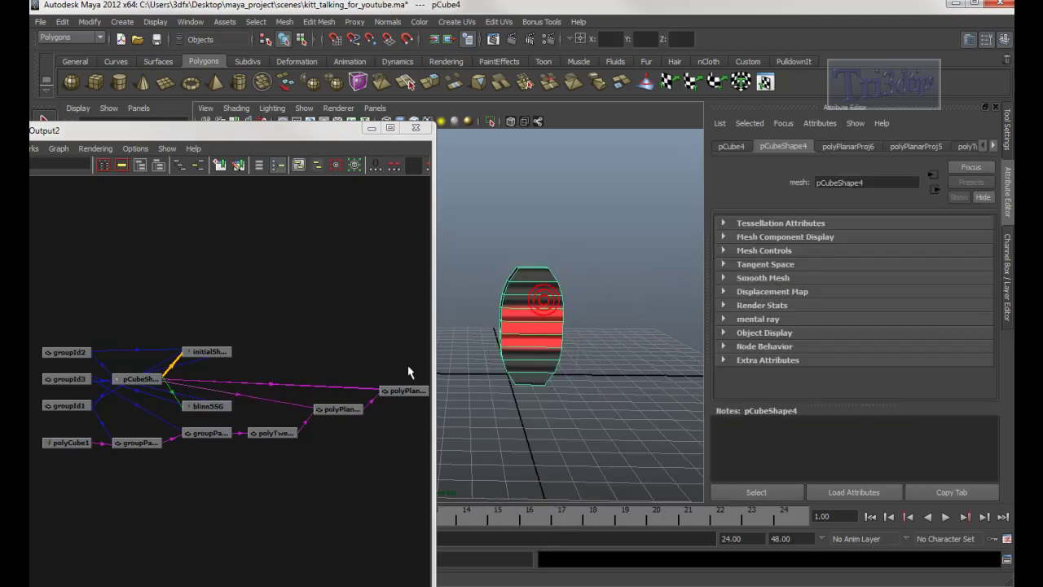
pyautogui.press('f')
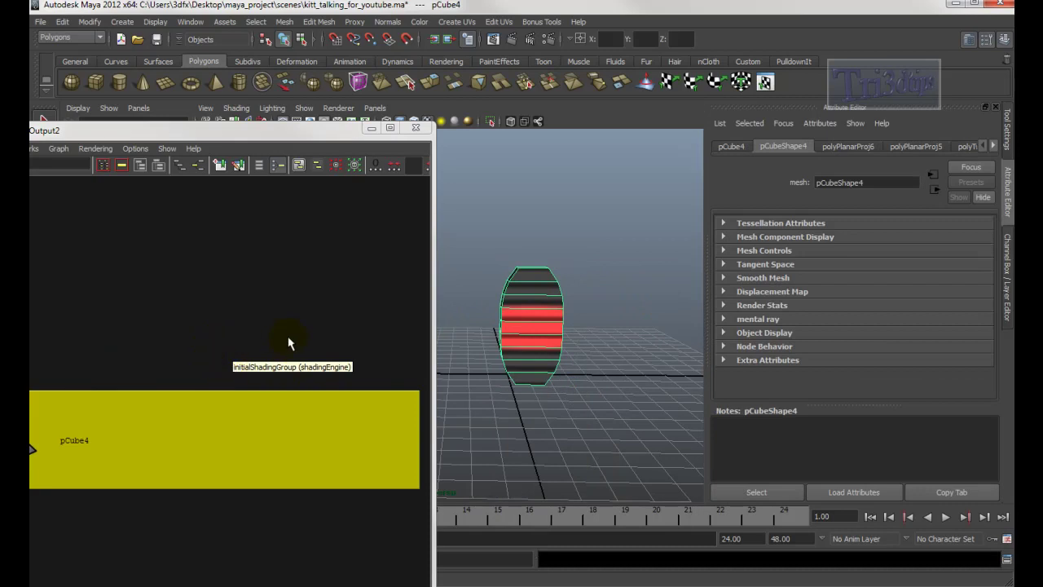
pyautogui.keyDown('alt'); pyautogui.moveTo(290, 335); pyautogui.dragTo(59, 310, button='right'); pyautogui.keyUp('alt')
pyautogui.keyDown('alt'); pyautogui.moveTo(286, 295); pyautogui.dragTo(151, 286, button='right'); pyautogui.keyUp('alt')
pyautogui.keyDown('alt'); pyautogui.moveTo(394, 394); pyautogui.dragTo(229, 270, button='middle'); pyautogui.keyUp('alt')
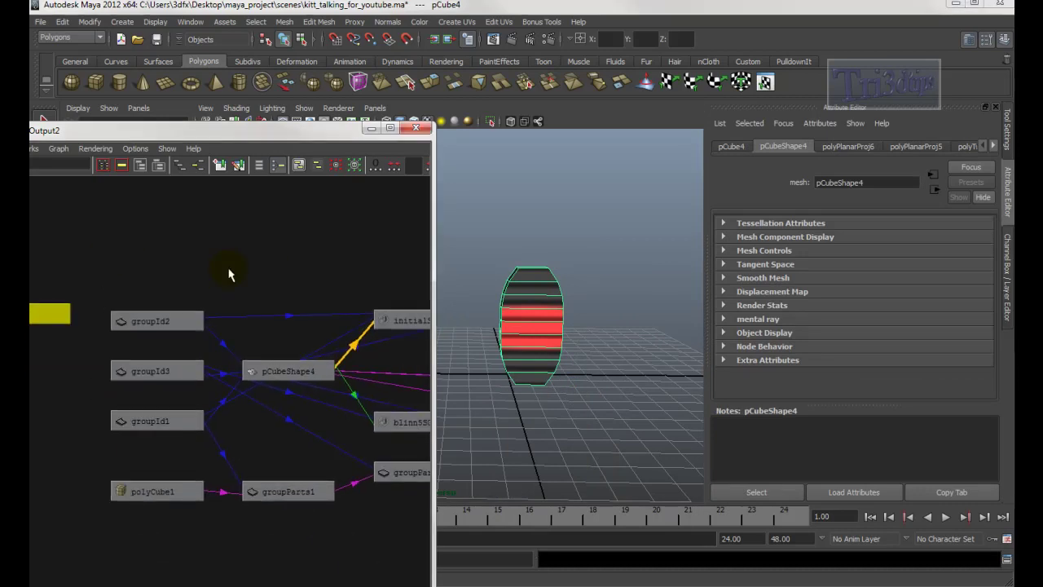
pyautogui.keyDown('alt'); pyautogui.moveTo(302, 304); pyautogui.dragTo(163, 301, button='middle'); pyautogui.keyUp('alt')
pyautogui.keyDown('alt'); pyautogui.moveTo(338, 344); pyautogui.dragTo(191, 320, button='middle'); pyautogui.keyUp('alt')
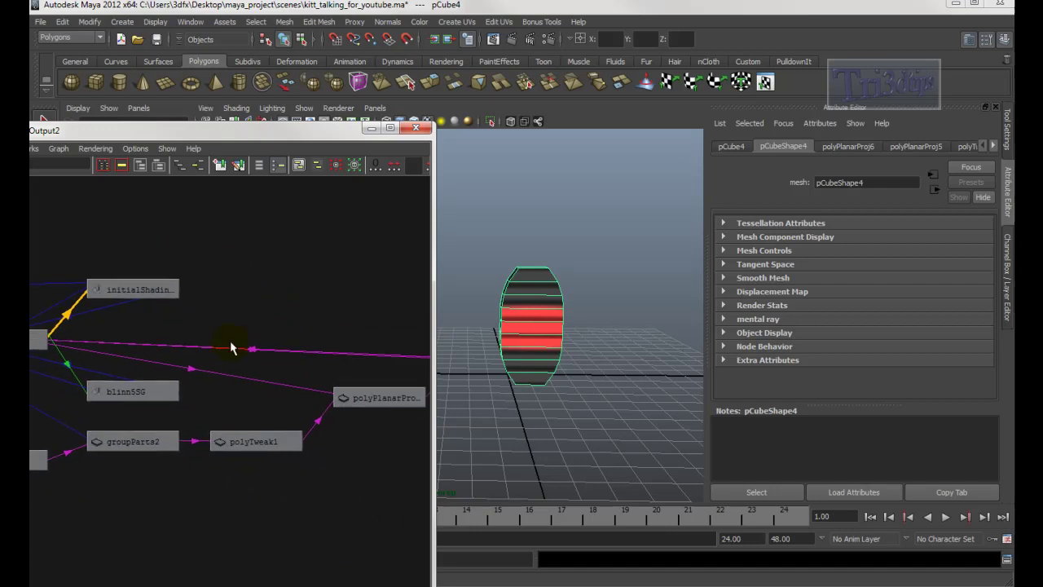
pyautogui.keyDown('alt'); pyautogui.moveTo(333, 348); pyautogui.dragTo(204, 345, button='middle'); pyautogui.keyUp('alt')
pyautogui.click(254, 396)
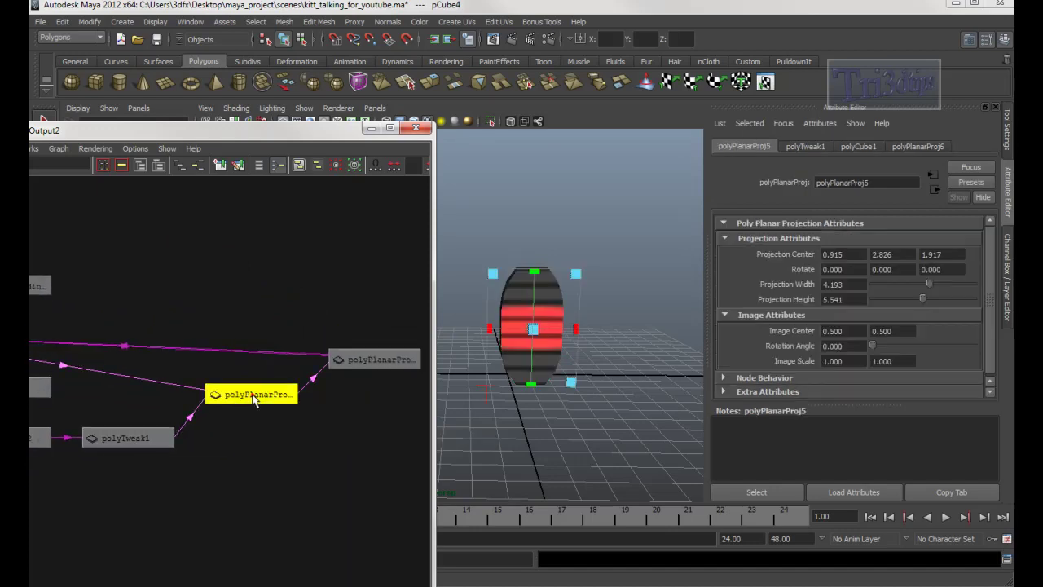
# - Widen the cube's planar projection with its manipulator to a projection width of about 4.968
pyautogui.moveTo(575, 329)
pyautogui.mouseDown()
pyautogui.moveTo(553, 337)
pyautogui.moveTo(593, 332)
pyautogui.mouseUp()
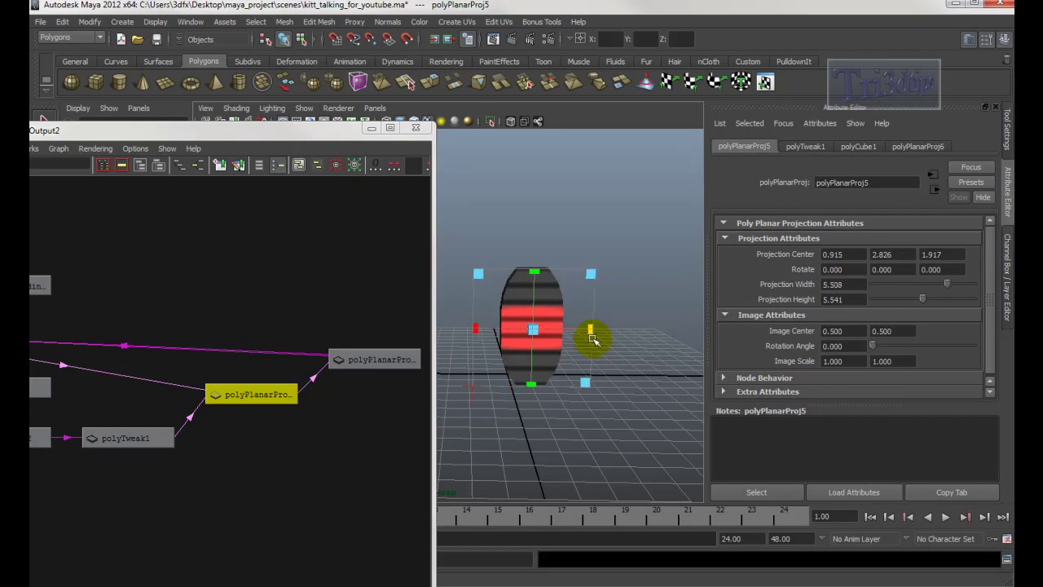
pyautogui.click(371, 128)
pyautogui.moveTo(475, 273)
pyautogui.keyDown('alt'); pyautogui.mouseDown()
pyautogui.moveTo(468, 326)
pyautogui.moveTo(430, 268)
pyautogui.moveTo(472, 274)
pyautogui.mouseUp(); pyautogui.keyUp('alt')
pyautogui.moveTo(593, 332); pyautogui.dragTo(586, 330)
pyautogui.keyDown('alt'); pyautogui.moveTo(473, 230); pyautogui.dragTo(638, 268); pyautogui.keyUp('alt')
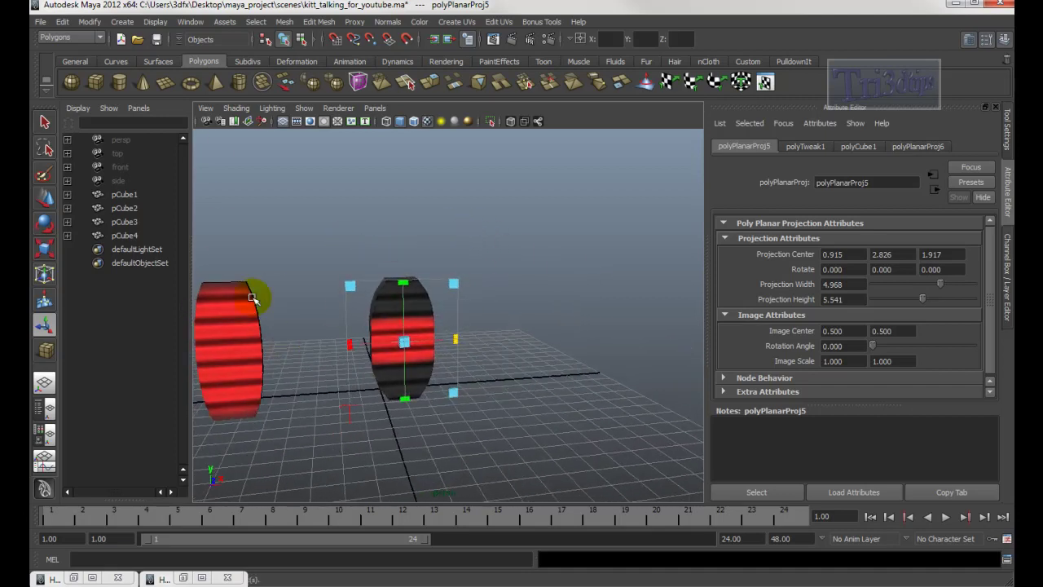
# - Set the bulge3 texture's V Width to about 0.333 in the reopened Hypershade network
pyautogui.click(73, 577)
pyautogui.click(159, 336)
pyautogui.keyDown('alt'); pyautogui.moveTo(454, 314); pyautogui.dragTo(542, 314, button='middle'); pyautogui.keyUp('alt')
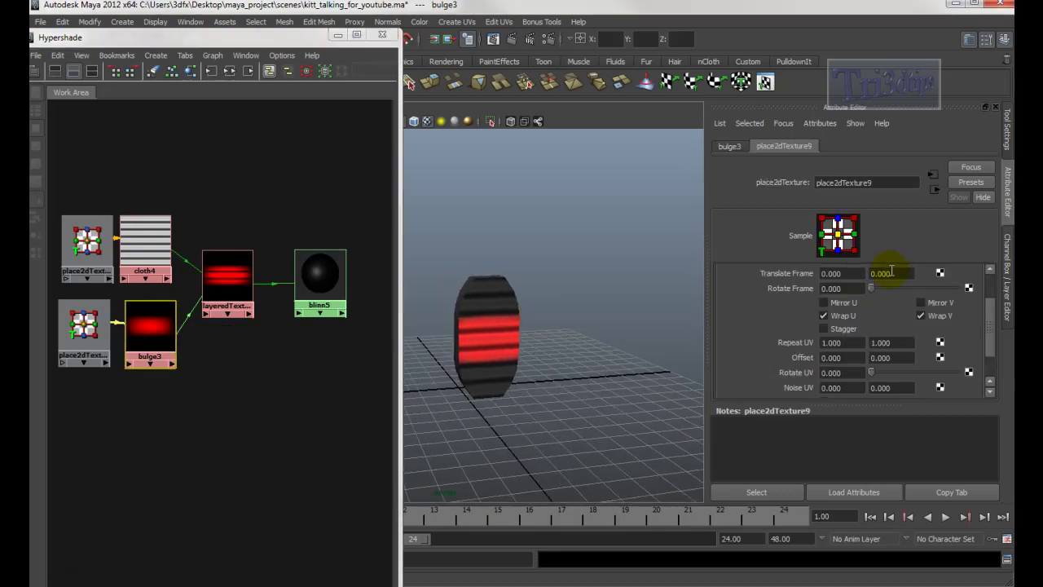
pyautogui.click(732, 147)
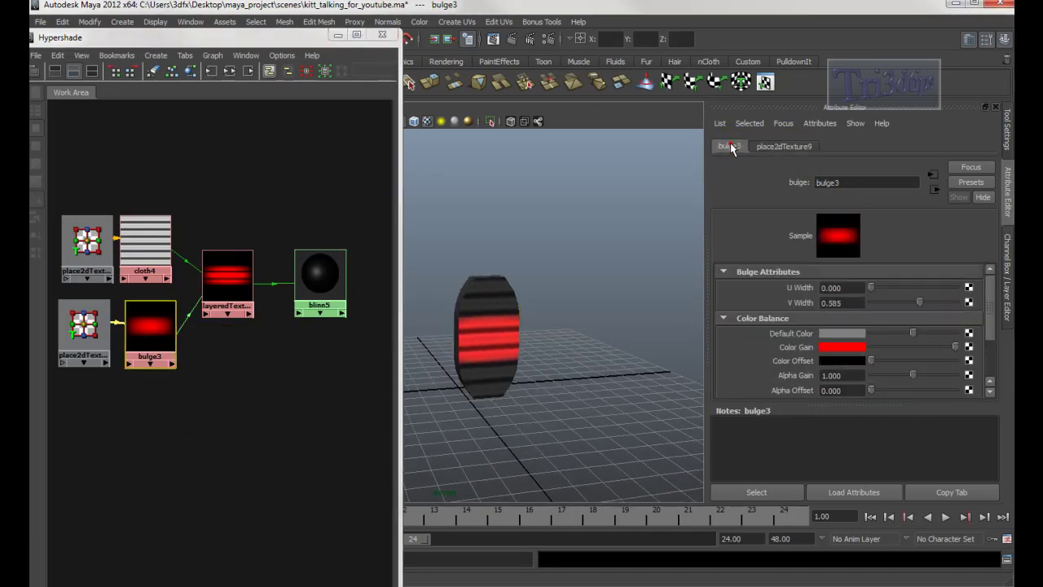
pyautogui.moveTo(903, 304)
pyautogui.mouseDown()
pyautogui.moveTo(894, 298)
pyautogui.moveTo(913, 298)
pyautogui.moveTo(862, 296)
pyautogui.moveTo(899, 308)
pyautogui.mouseUp()
pyautogui.keyDown('alt'); pyautogui.moveTo(612, 333); pyautogui.dragTo(582, 333); pyautogui.keyUp('alt')
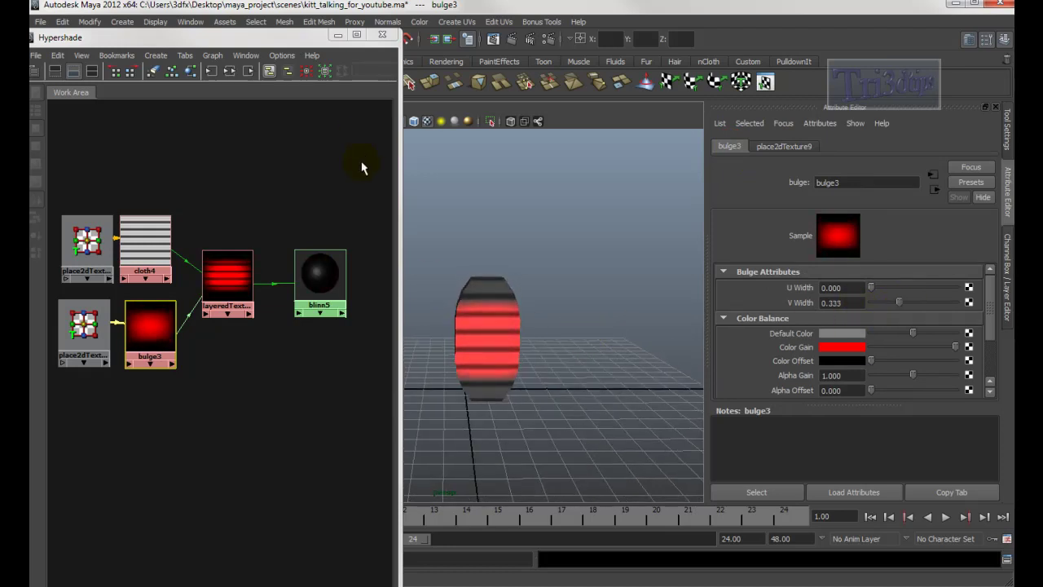